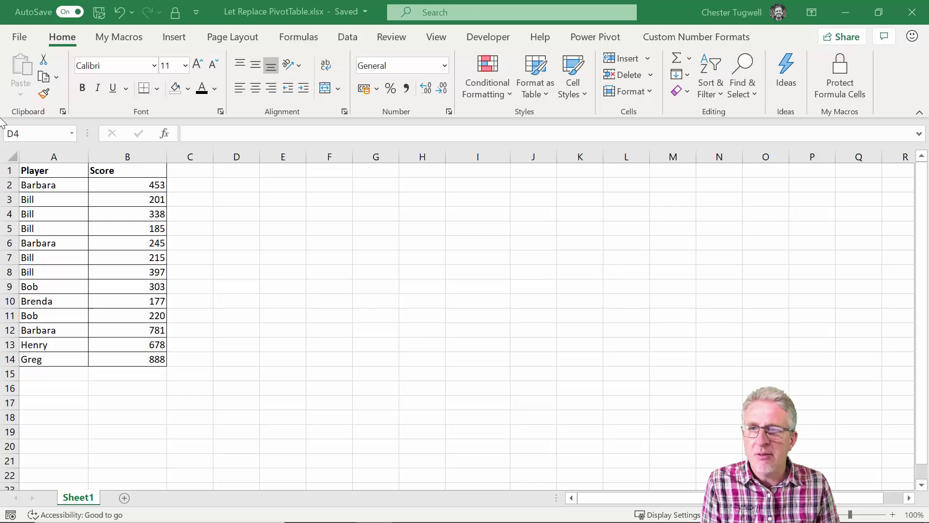
- Convert the Player and Score data into a table with headers using Ctrl+T
key("shift+Down")
left_click_drag(45, 170, 142, 365)
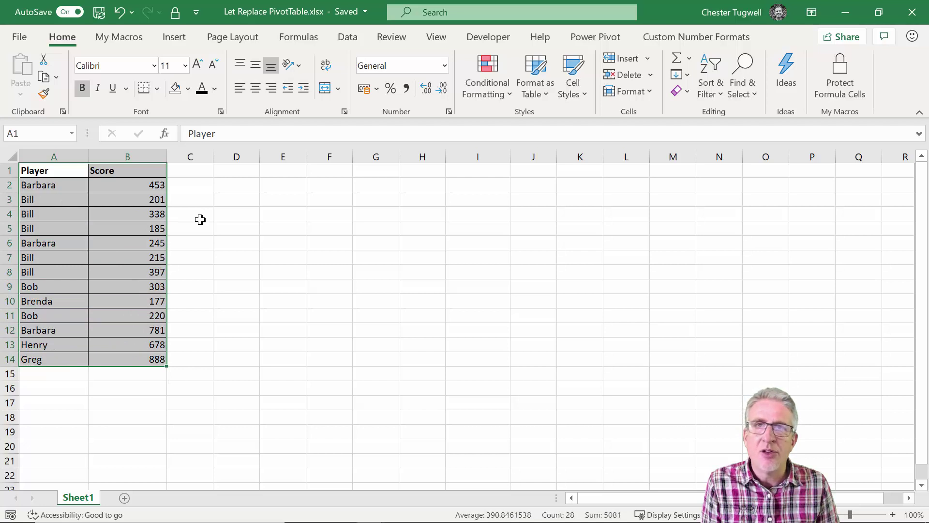
left_click(96, 214)
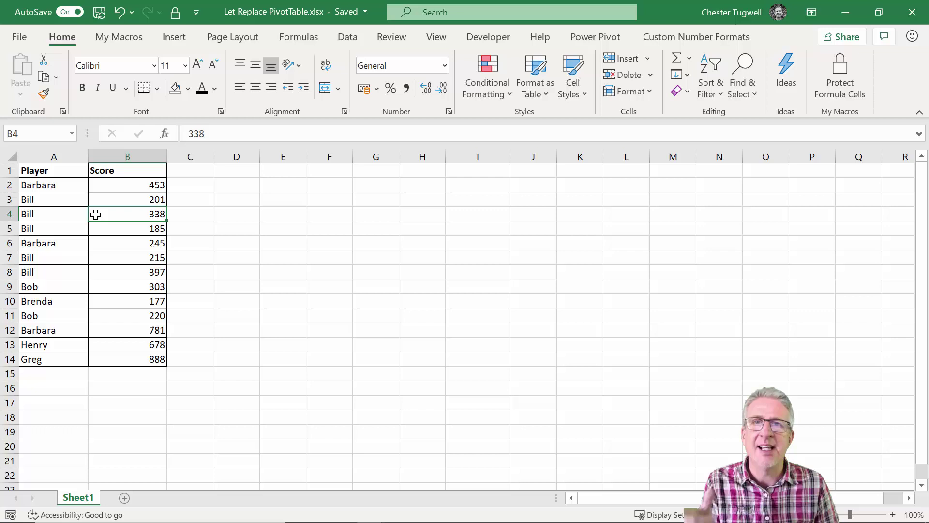
left_click(75, 212)
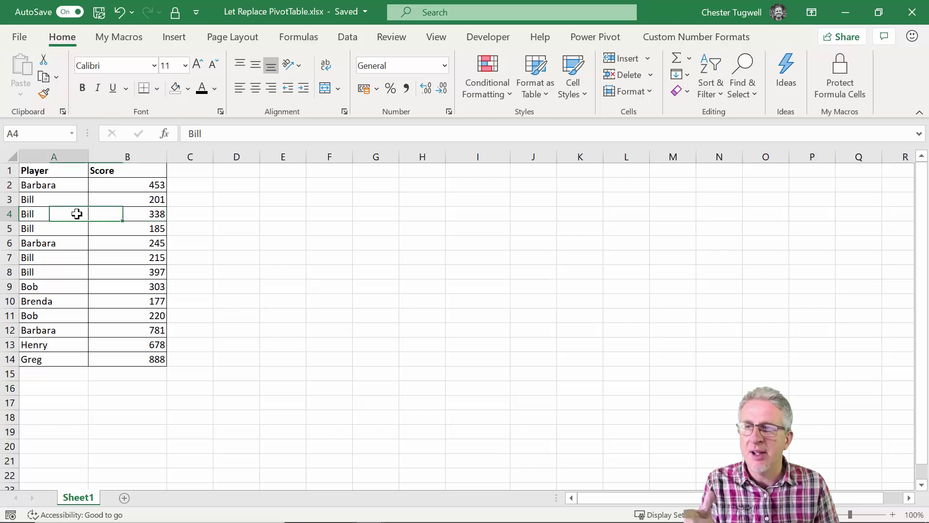
left_click(107, 199)
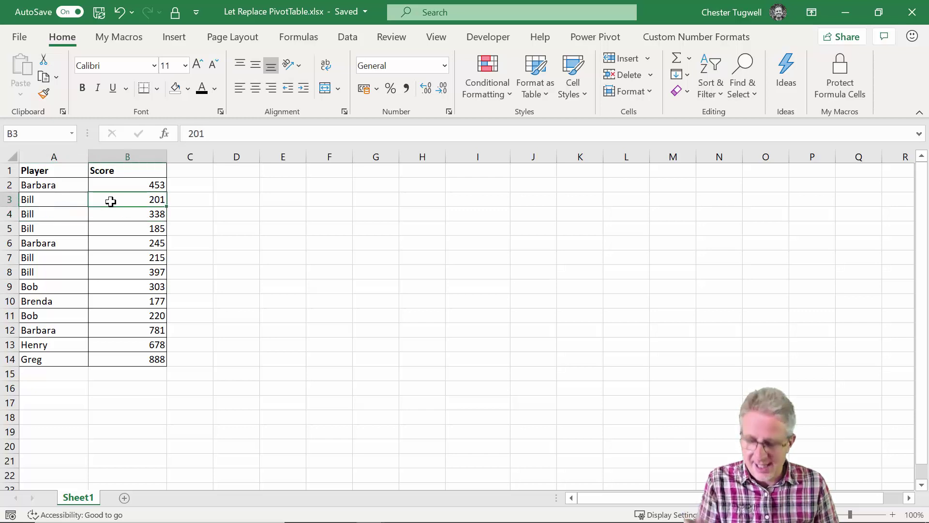
key("ctrl+t")
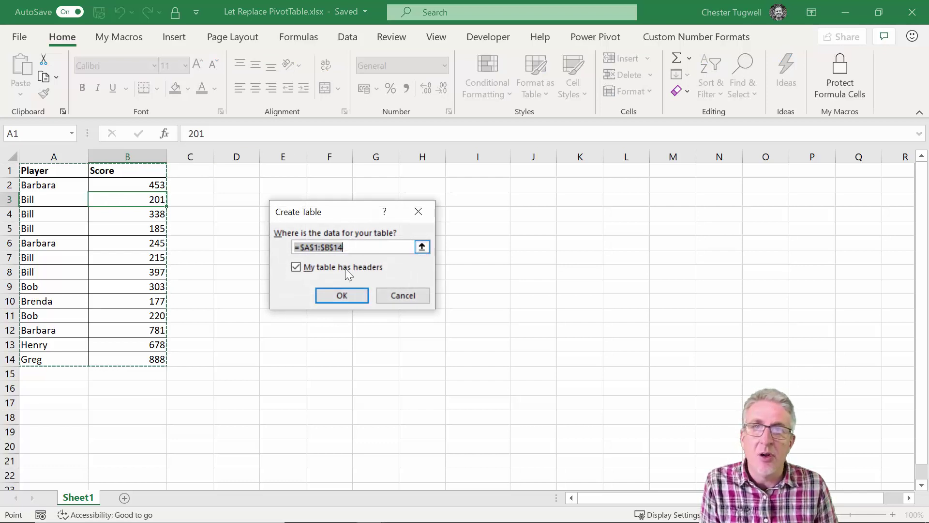
left_click(341, 296)
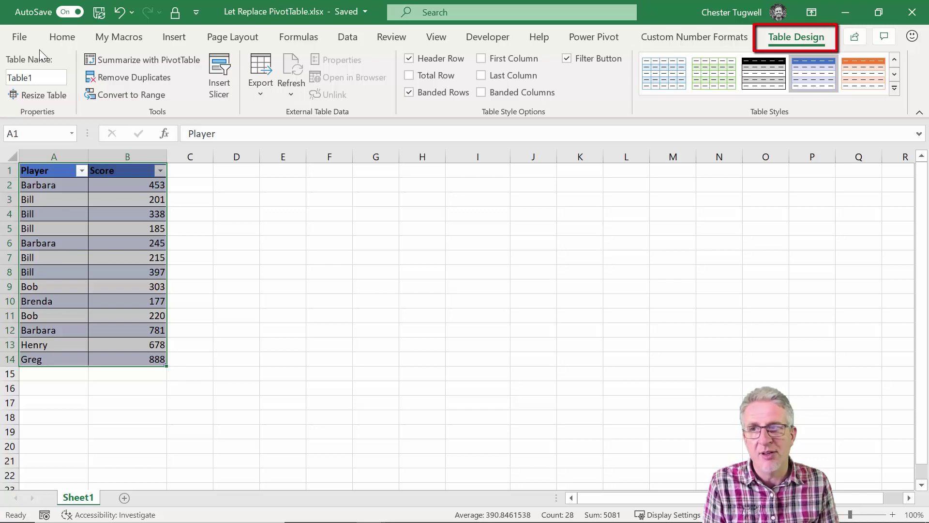
- Name the new table ScoreSheet
left_click(48, 74)
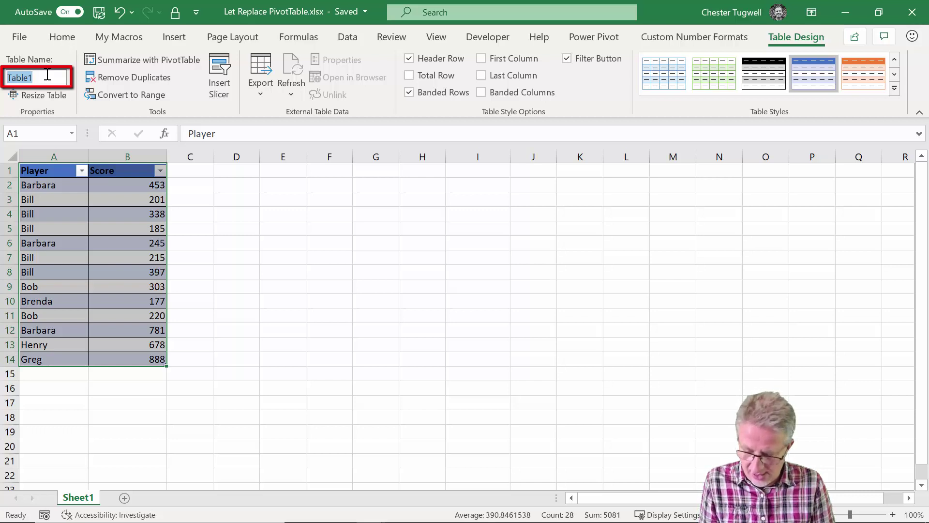
type("Score")
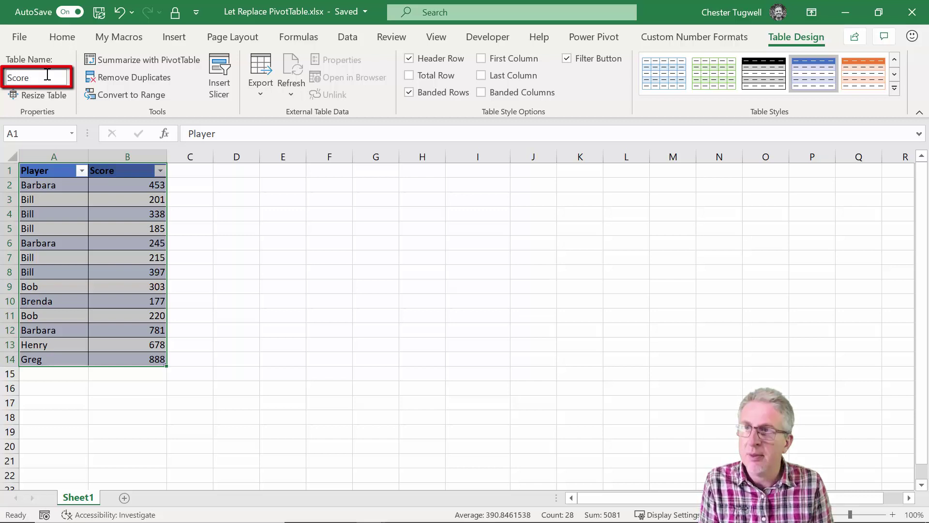
type("Sheet")
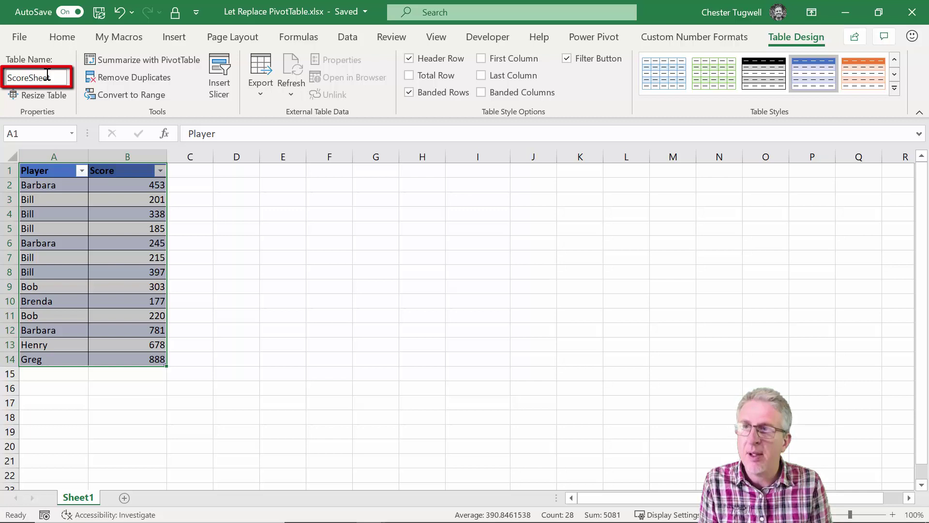
key("Return")
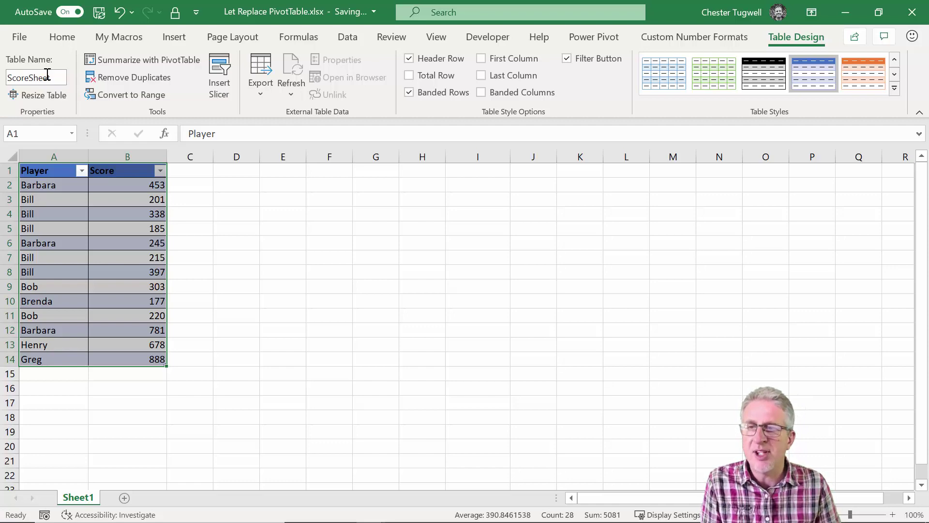
- Create a PivotTable from the table on the existing worksheet at cell E1
left_click(130, 199)
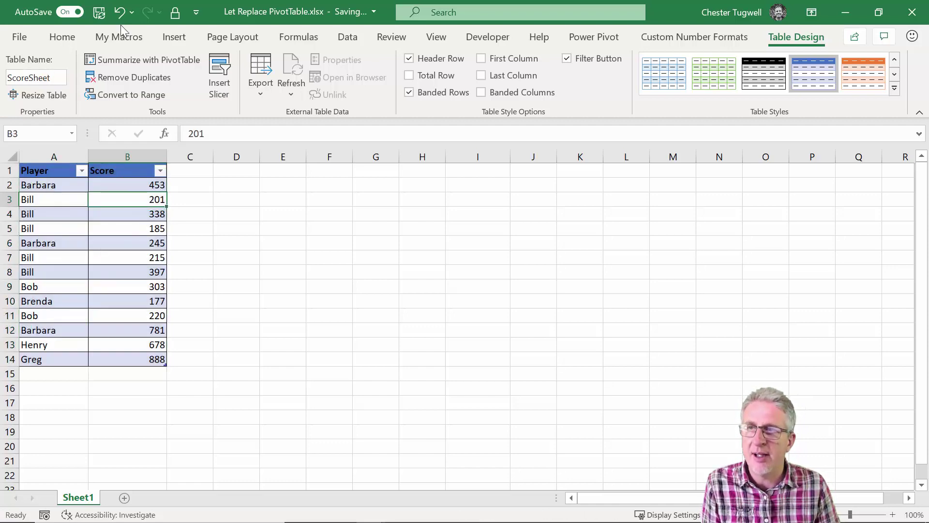
left_click(184, 41)
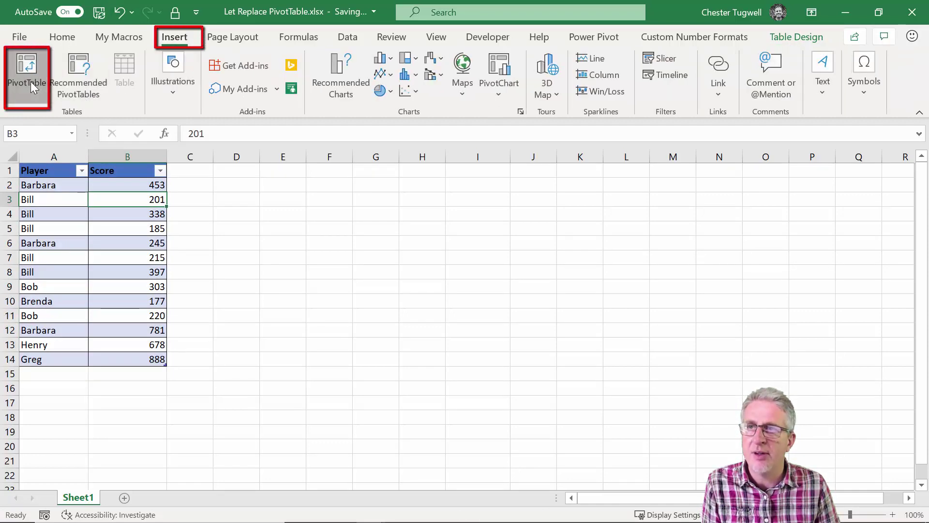
left_click(28, 80)
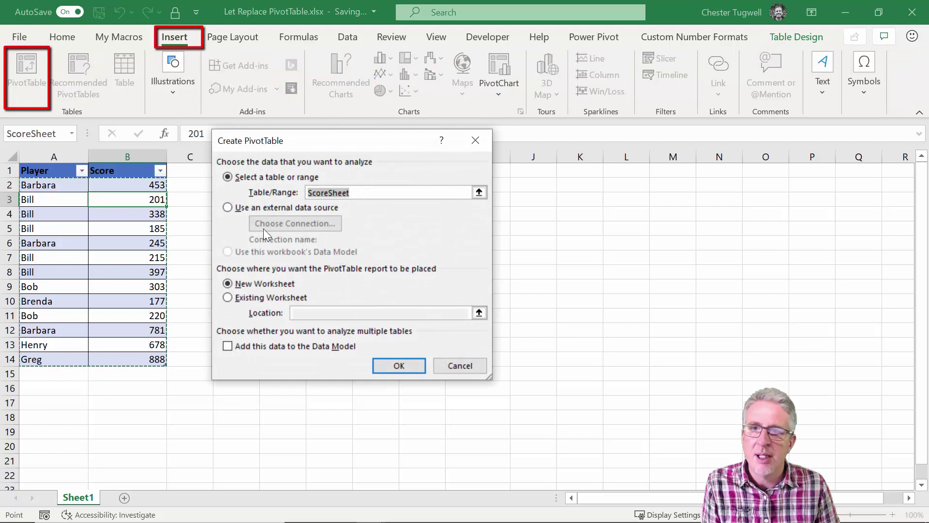
left_click(227, 297)
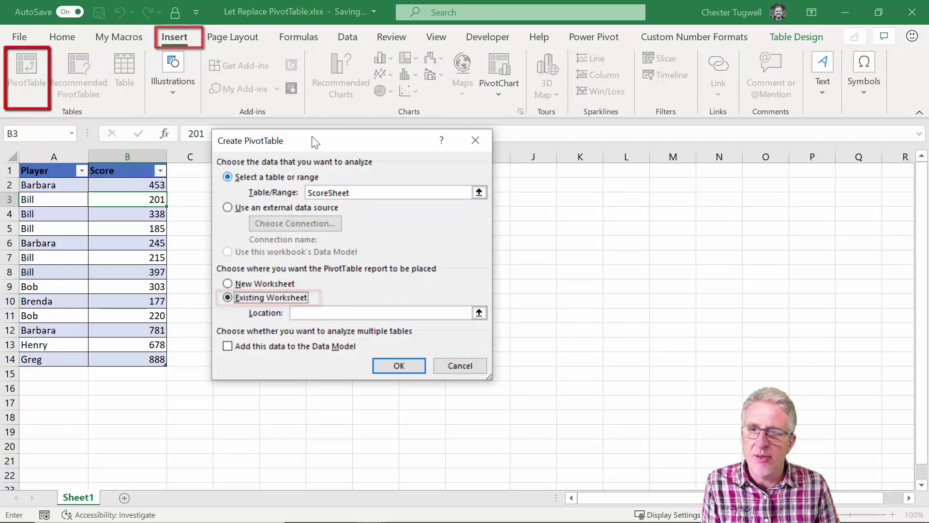
left_click_drag(314, 142, 565, 174)
left_click(283, 170)
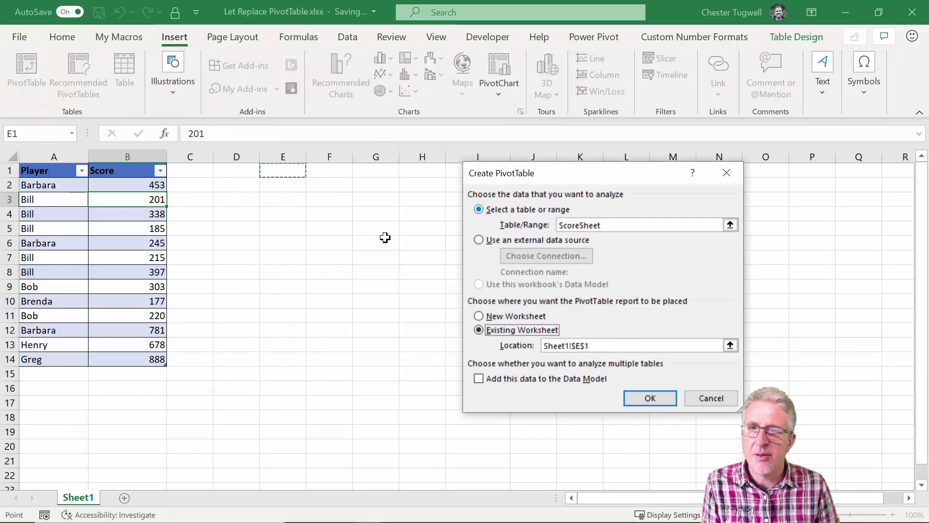
left_click(650, 397)
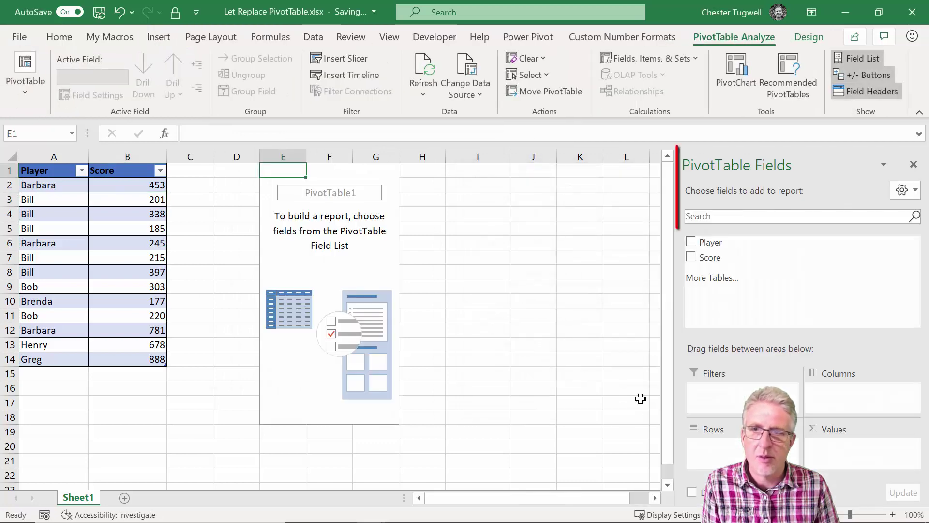
- Add Player as row labels, with Sum of Score and Count of Player as values
left_click(691, 242)
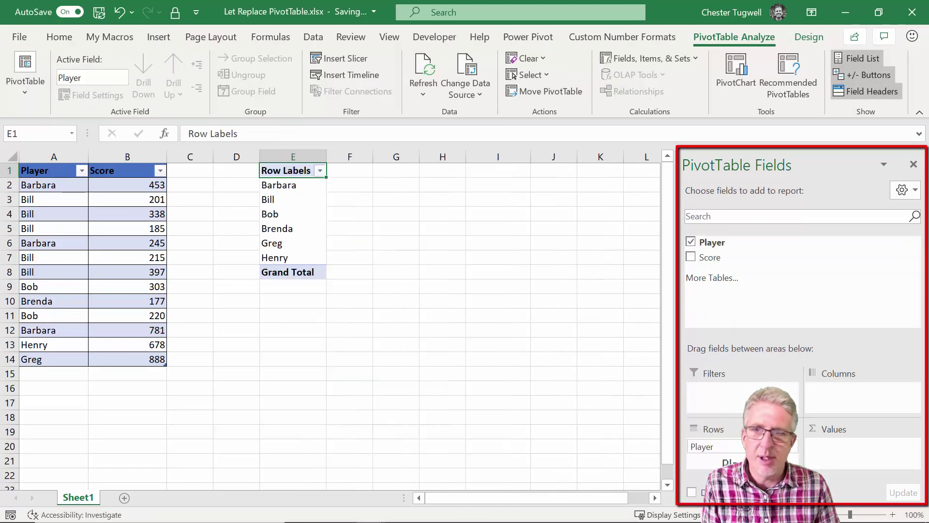
left_click_drag(710, 257, 869, 453)
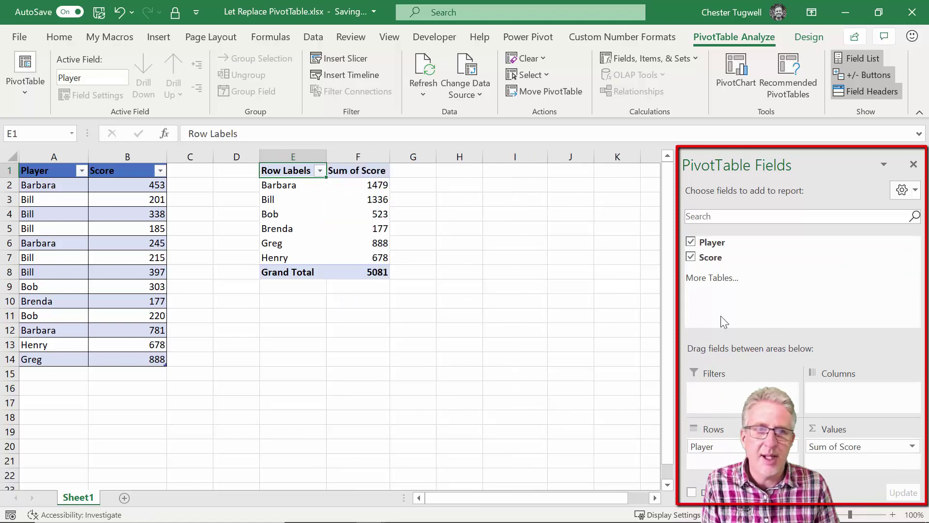
left_click_drag(711, 242, 844, 467)
- Retitle the Sum of Score heading 'Total Score' and the count heading 'Games Played'
left_click(347, 164)
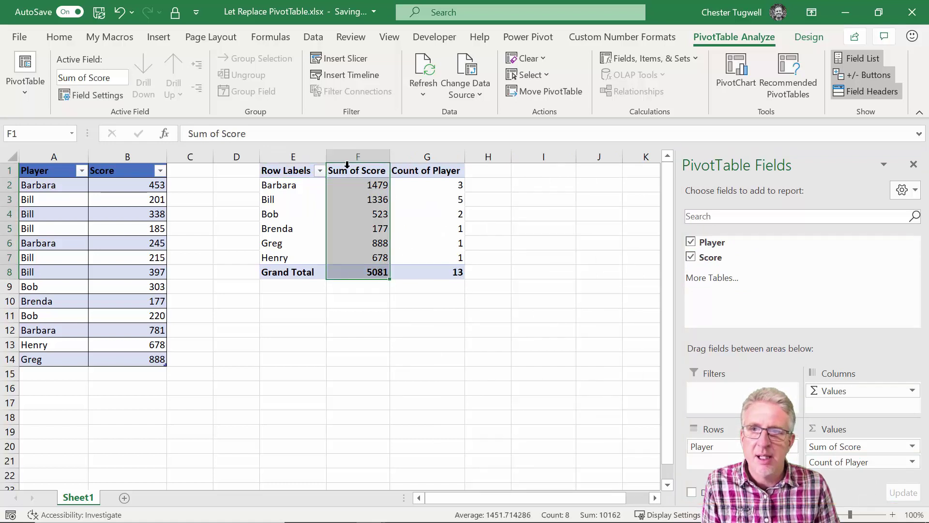
left_click(349, 173)
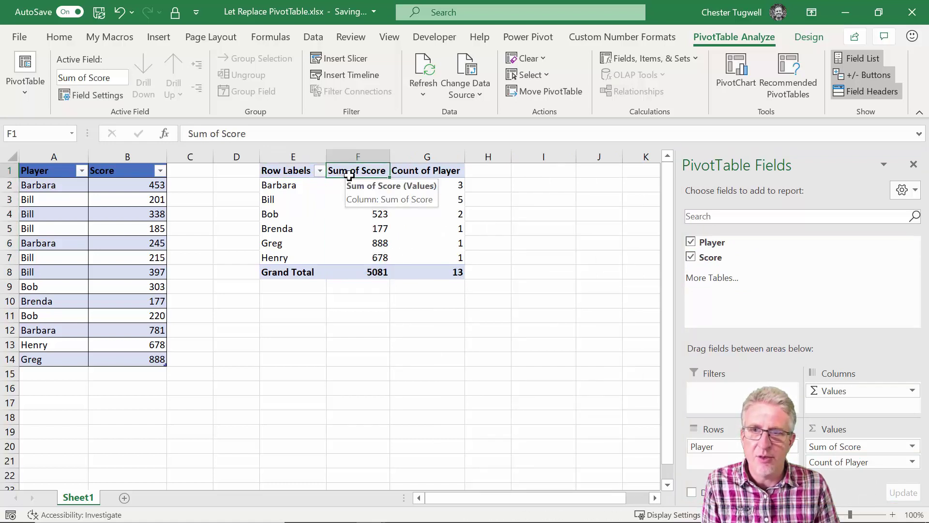
type("Total")
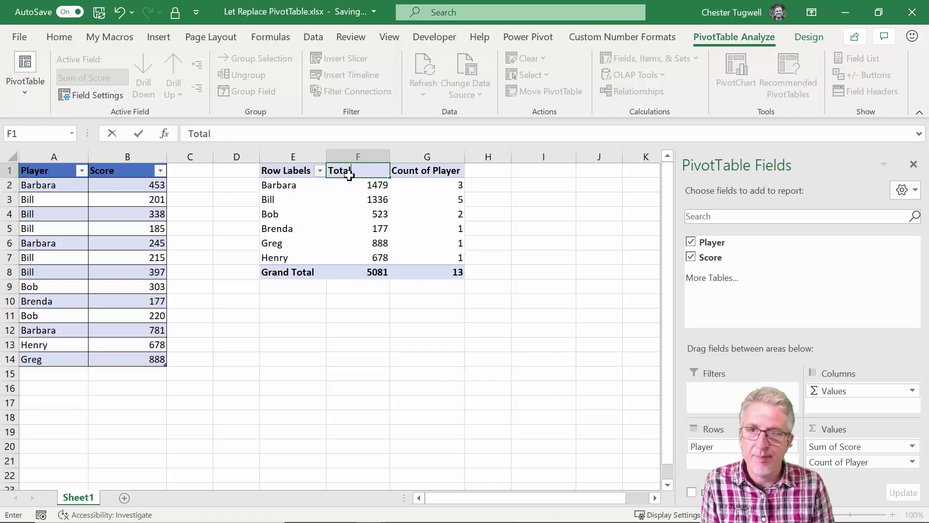
type(" Score")
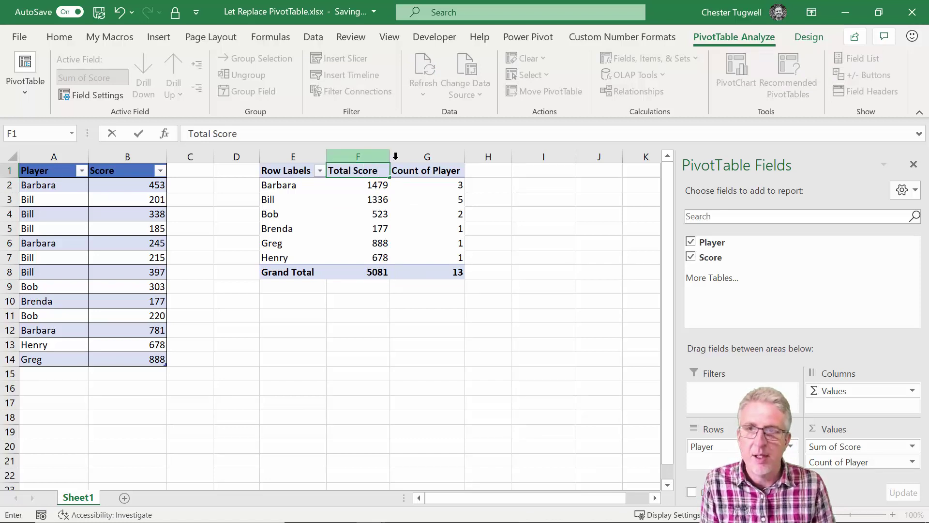
left_click(438, 172)
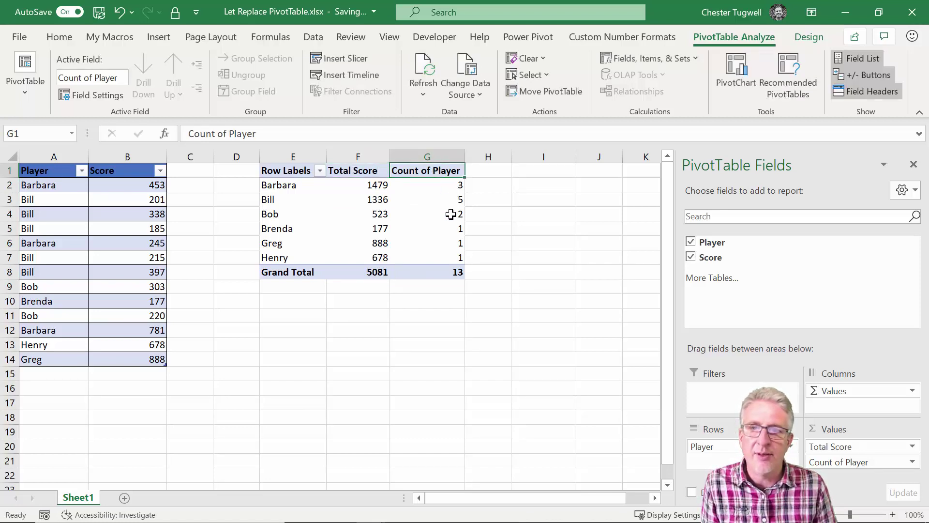
type("Games ")
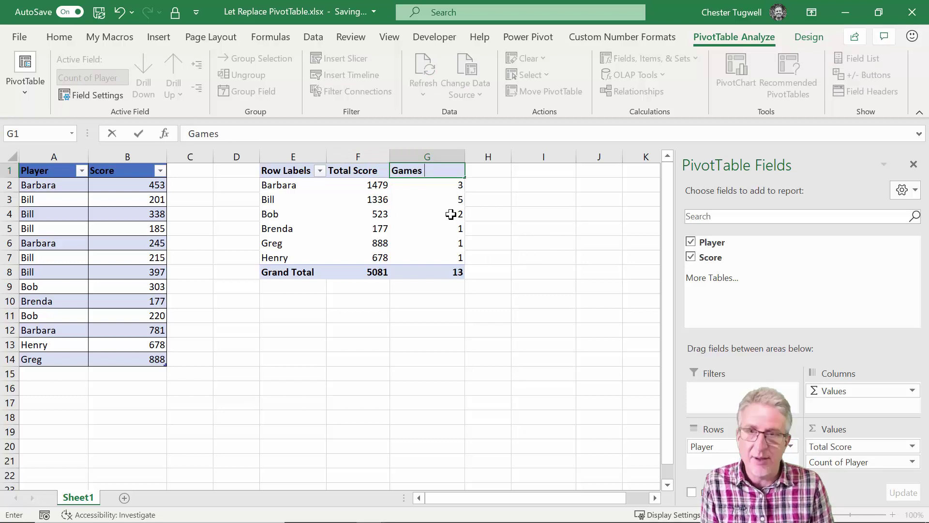
type("Played")
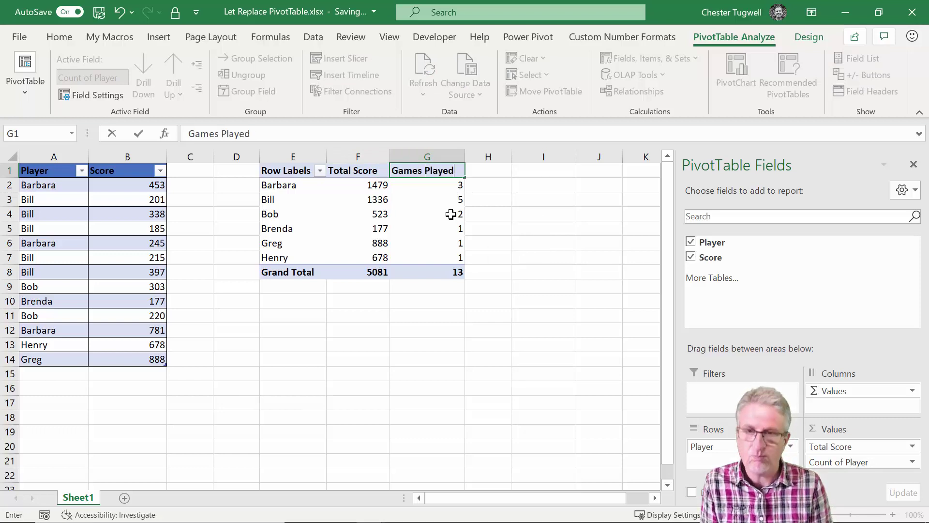
left_click(383, 244)
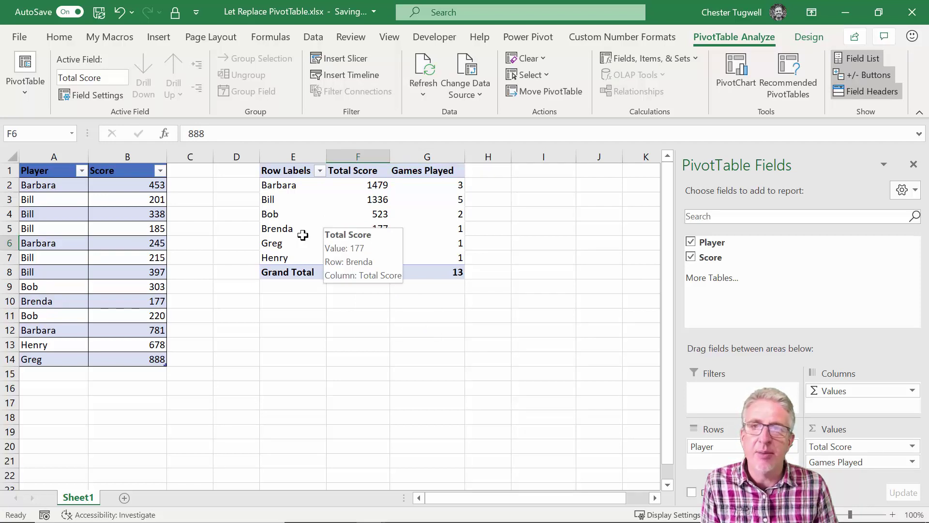
- Enter Fiona with score 1099 in row 15 and refresh the PivotTable
left_click(35, 369)
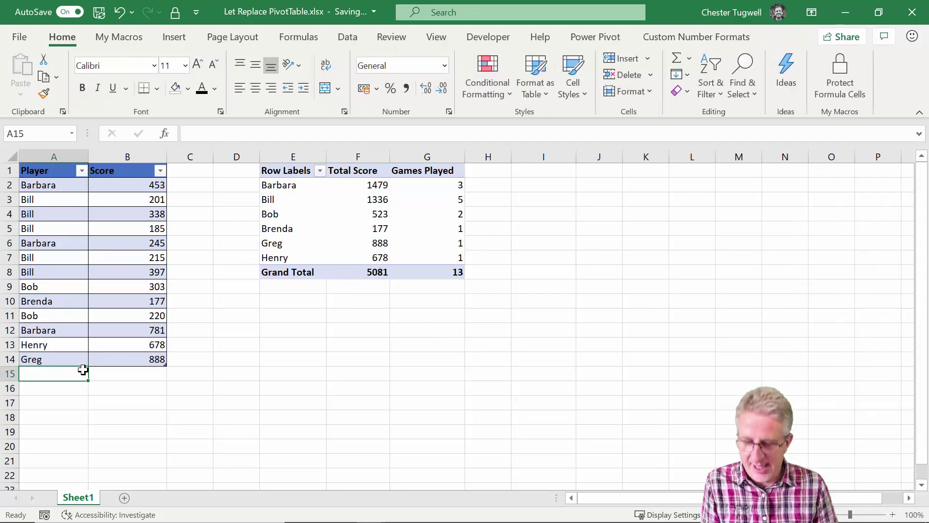
type("Fiona")
key("Tab")
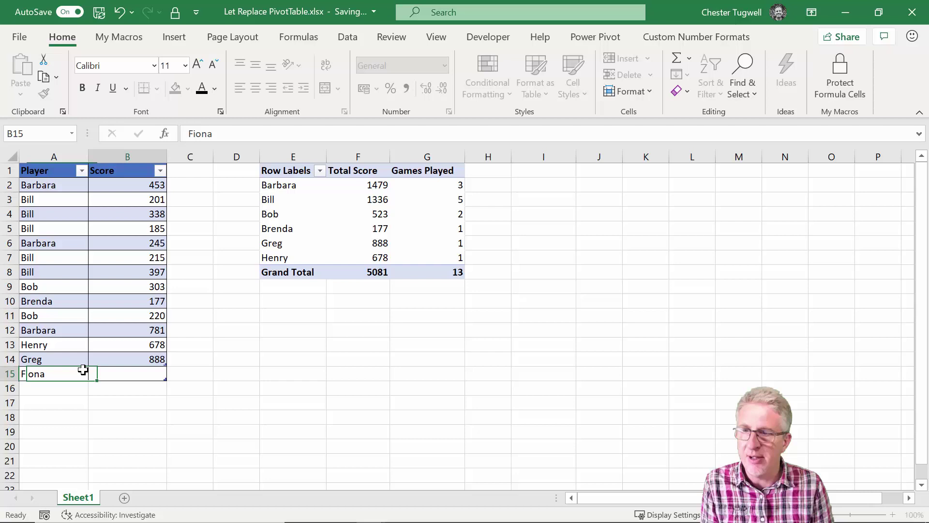
type("10")
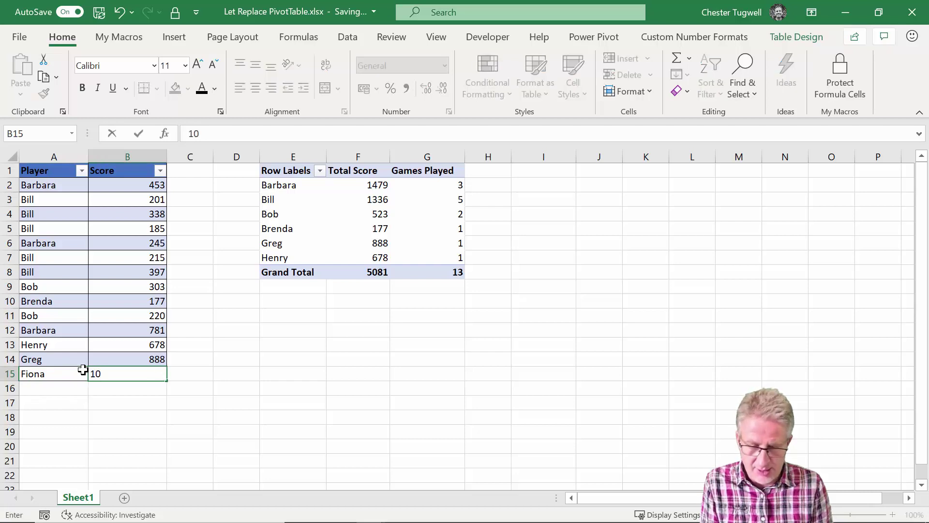
type("99")
left_click(106, 293)
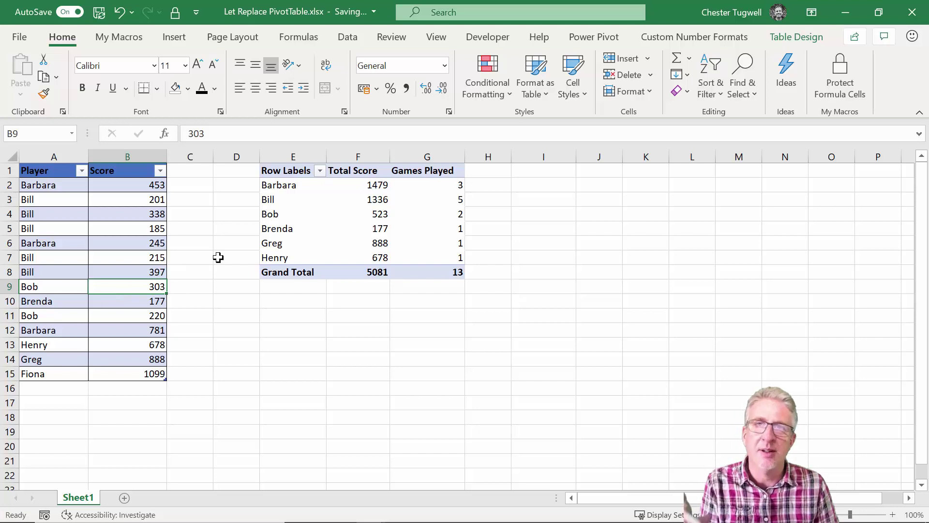
right_click(402, 199)
left_click(442, 274)
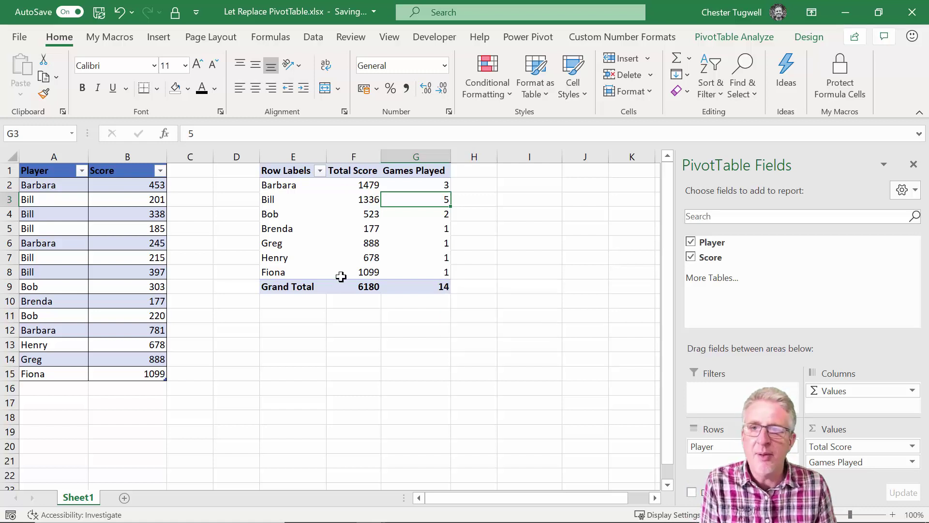
- Delete the pivot report in E1:G9 and select E2 for the new formula
left_click(273, 170)
left_click_drag(273, 170, 431, 285)
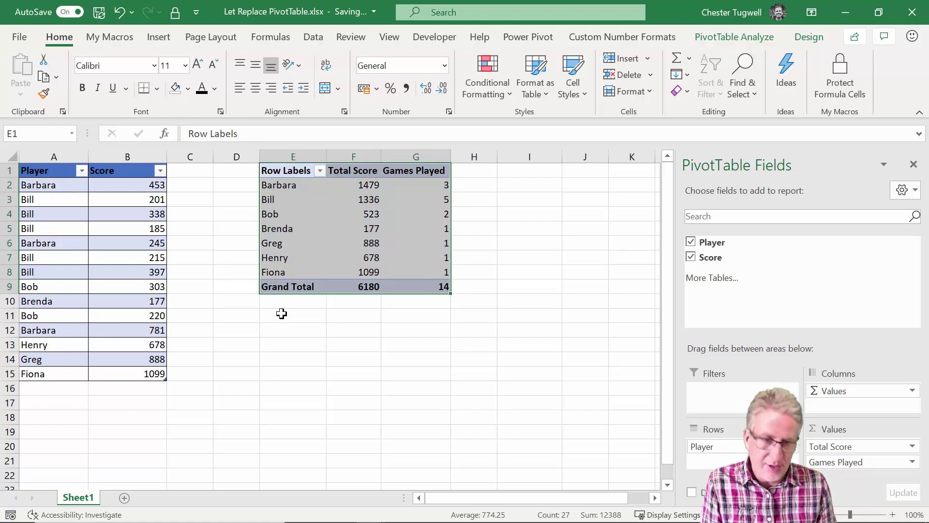
key("Delete")
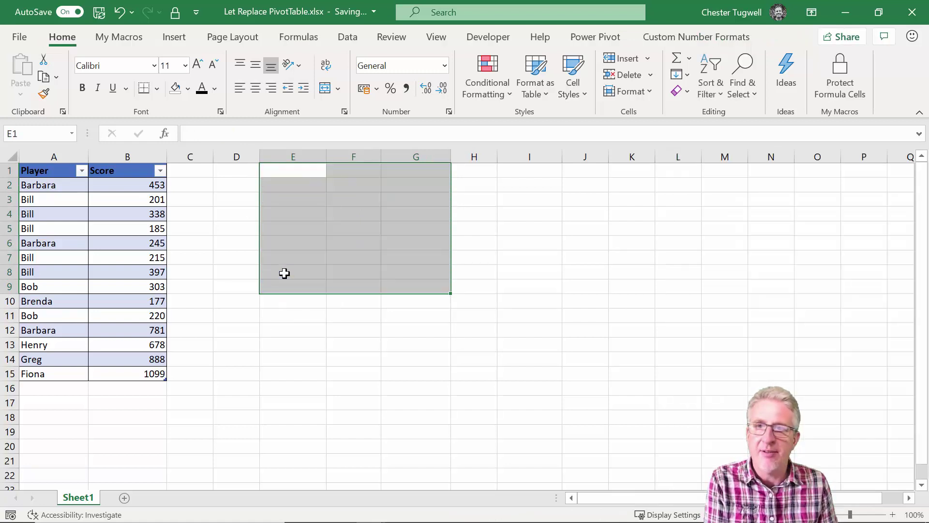
left_click(271, 238)
left_click(285, 172)
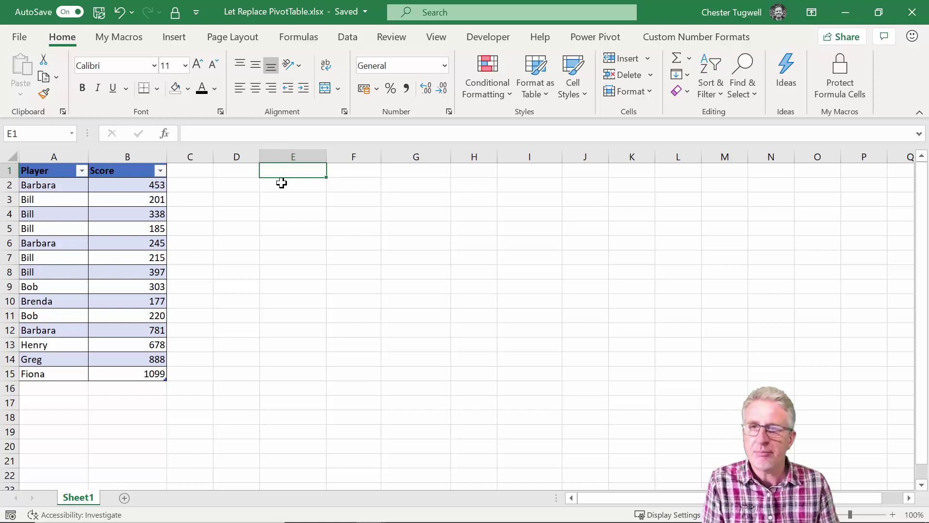
left_click(283, 187)
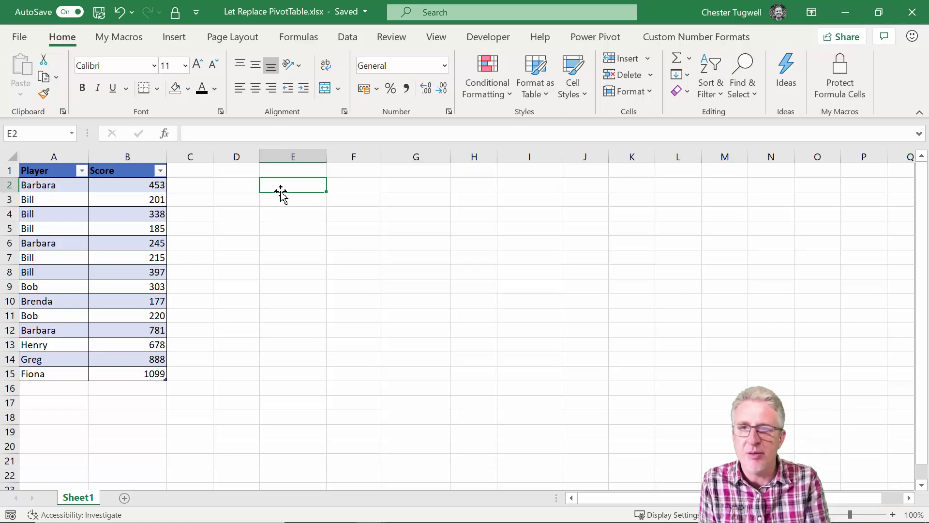
- Enter =UNIQUE(ScoreSheet[Player]) in E2 to spill the seven distinct players
type("=un")
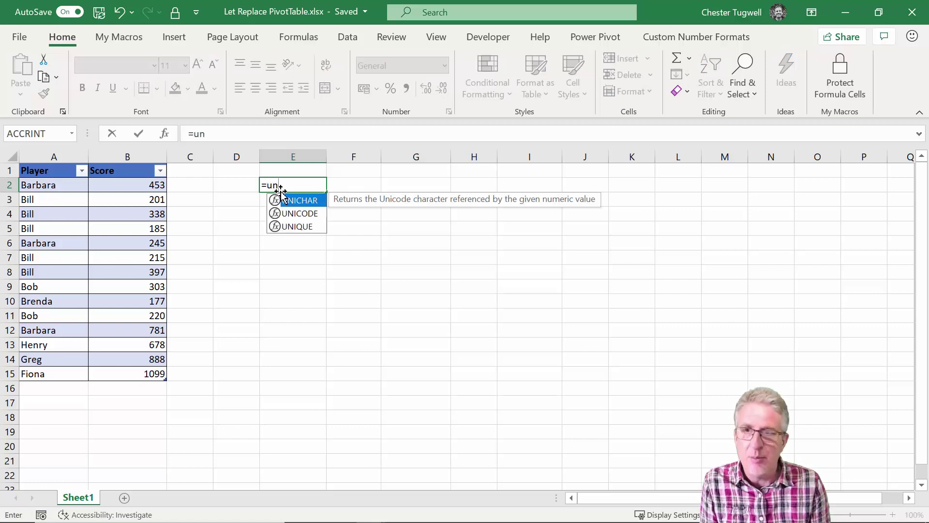
double_click(295, 227)
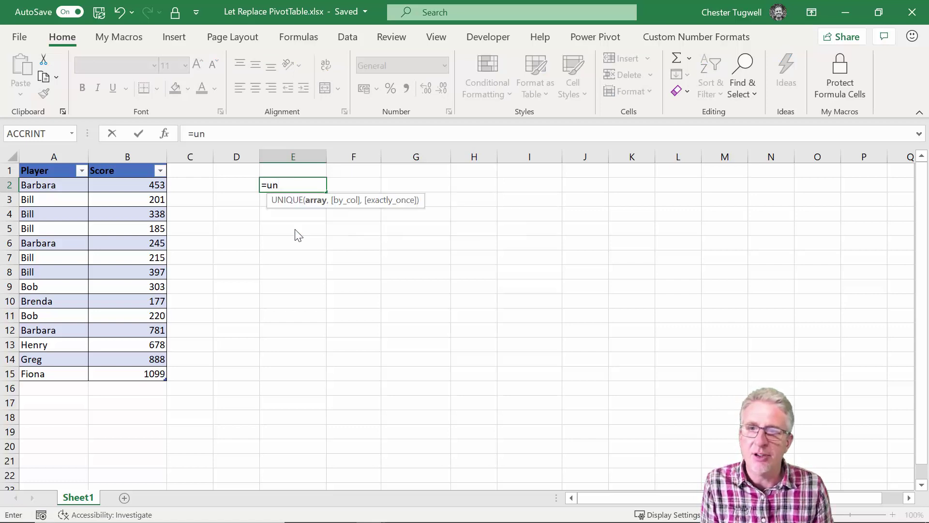
left_click(295, 228)
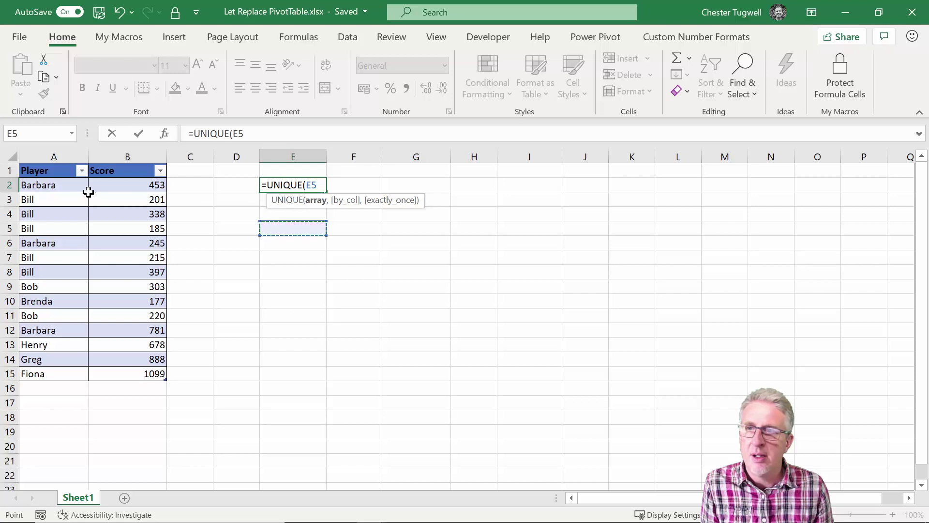
key("BackSpace")
key("BackSpace")
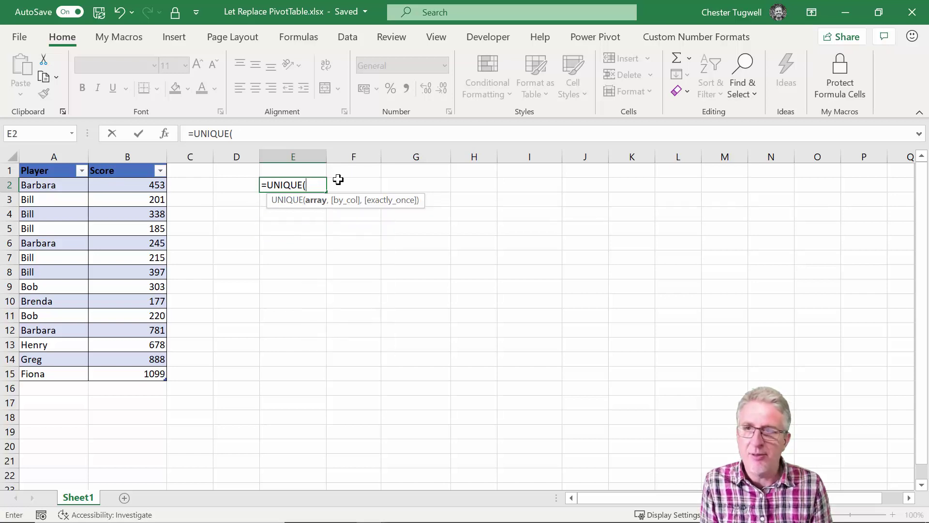
type("sc")
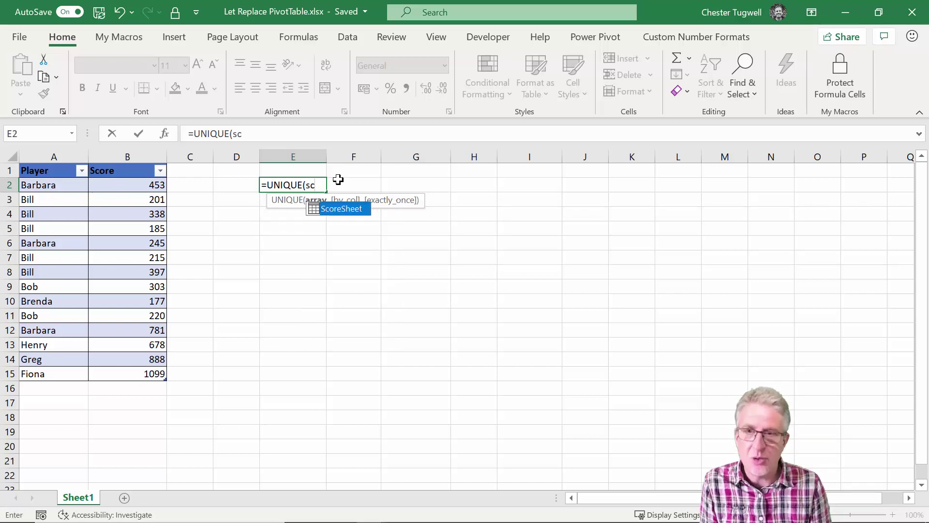
double_click(337, 209)
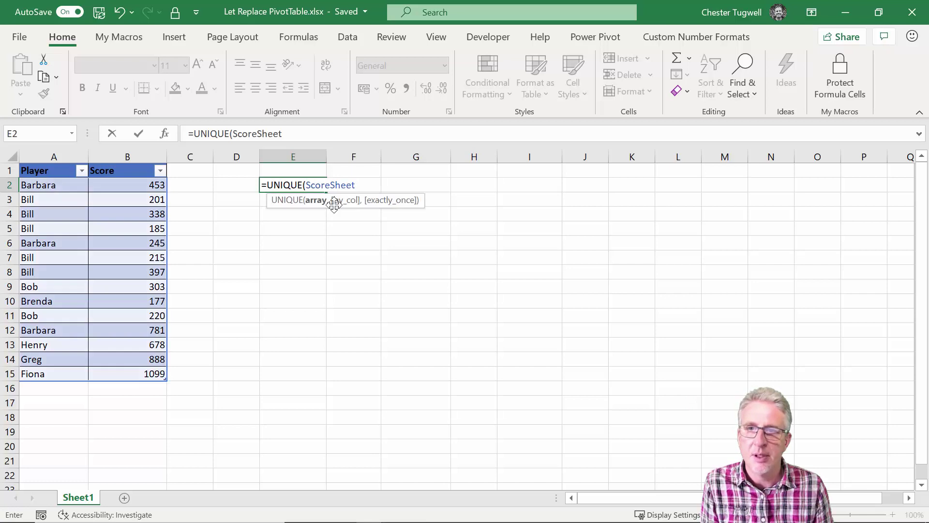
type("[")
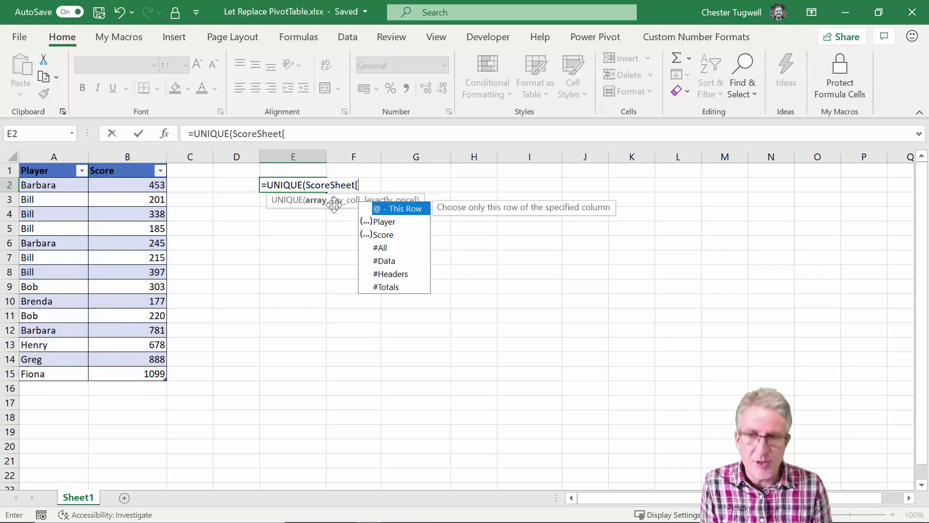
double_click(384, 222)
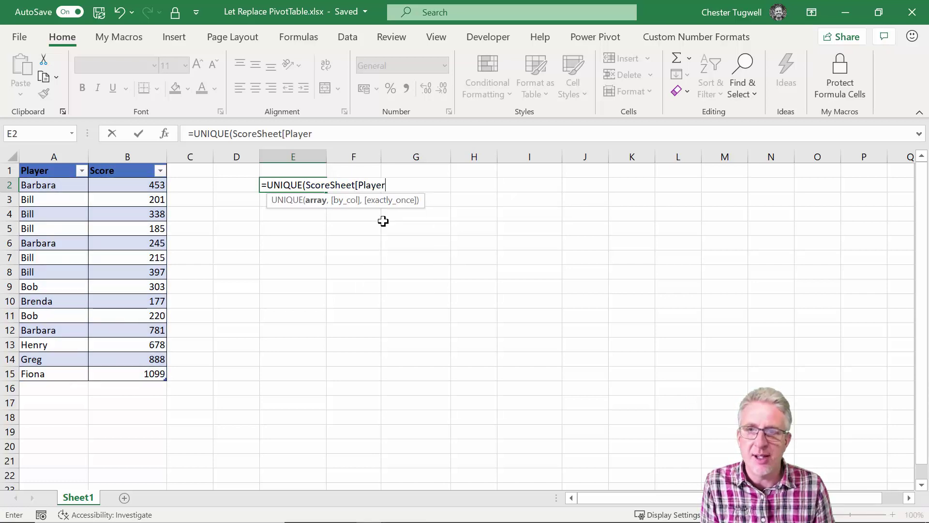
type("]")
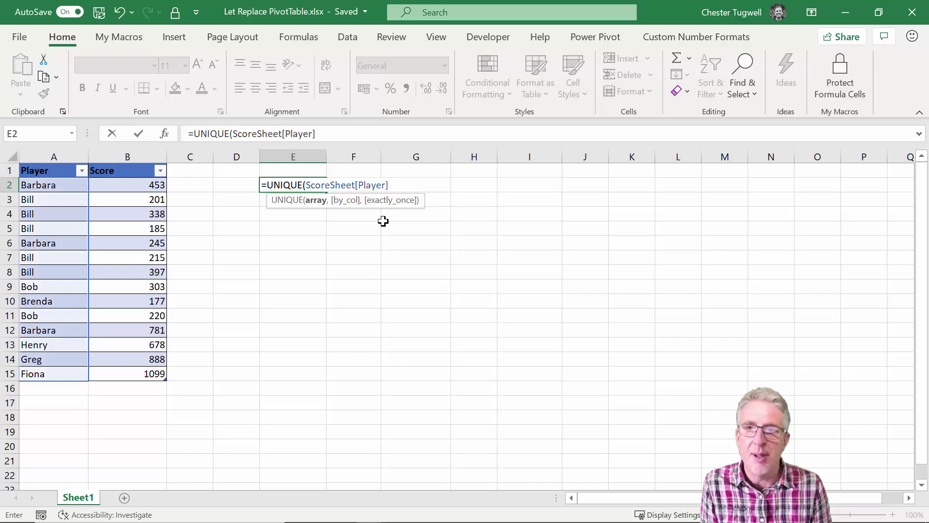
type(")")
key("Return")
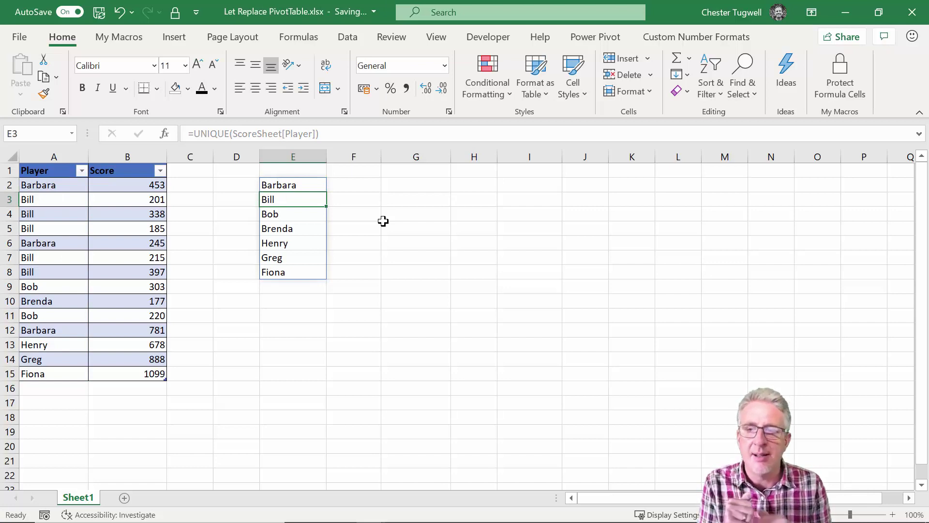
left_click(309, 187)
left_click(416, 184)
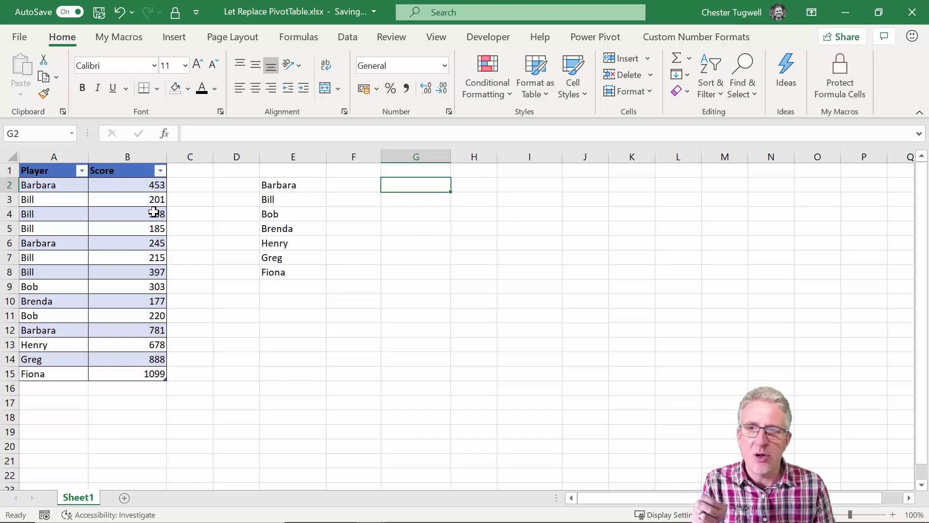
- In G2 begin a SUMIF formula with ScoreSheet[Player] as the range
key("Down")
key("Down")
key("Down")
left_click(404, 189)
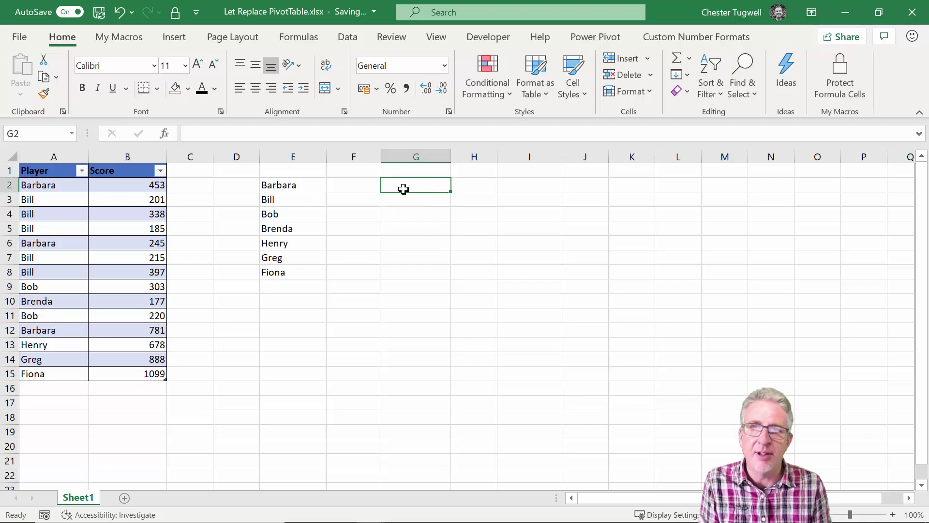
type("=sumif(")
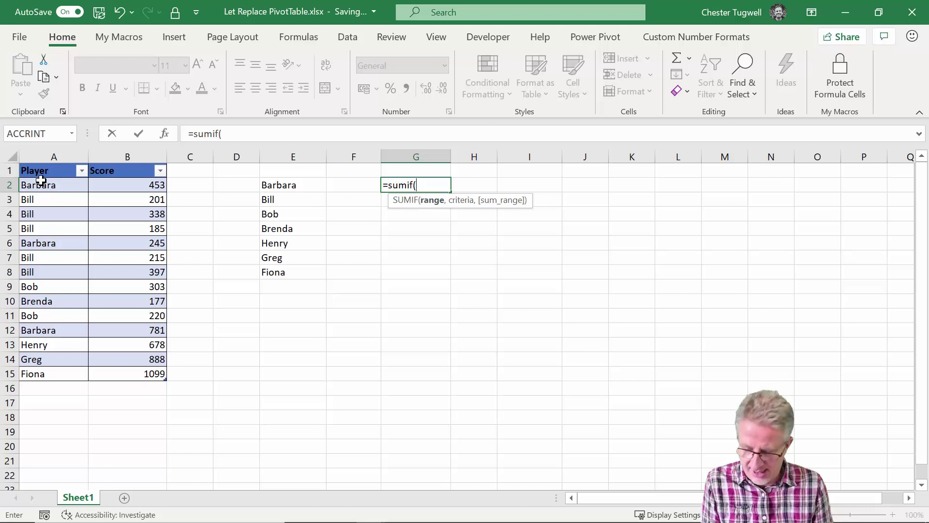
type("sc")
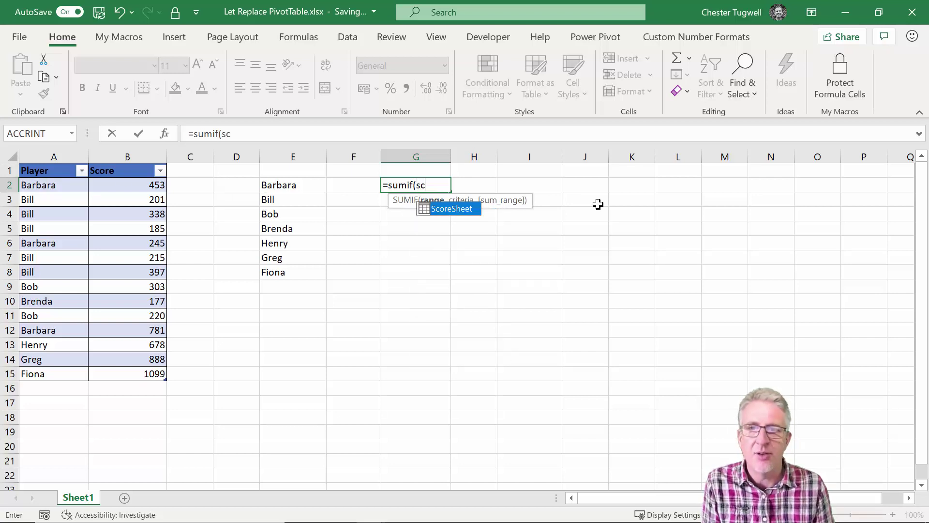
double_click(465, 212)
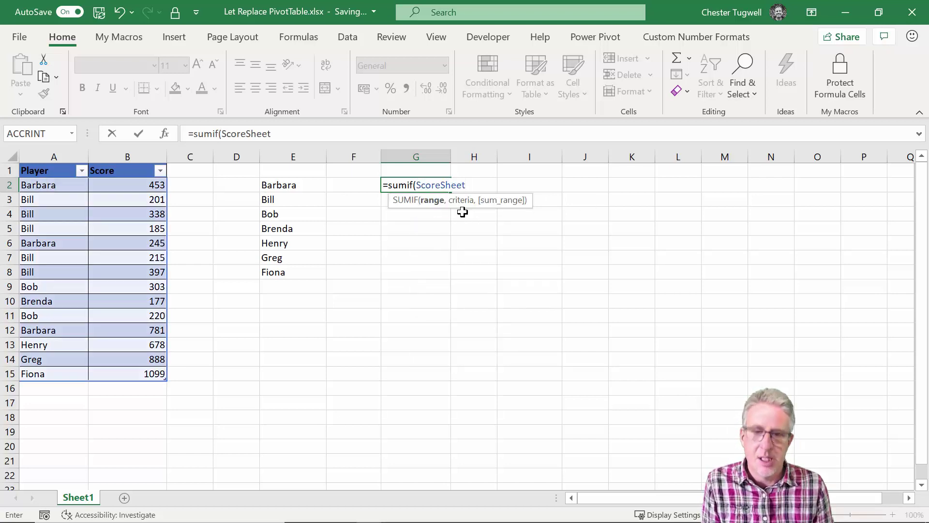
type("[")
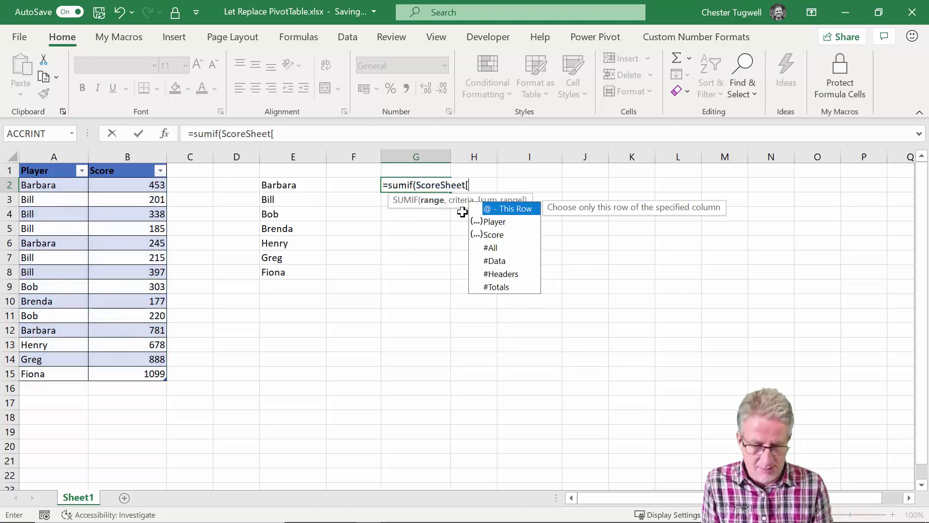
double_click(501, 222)
type("]")
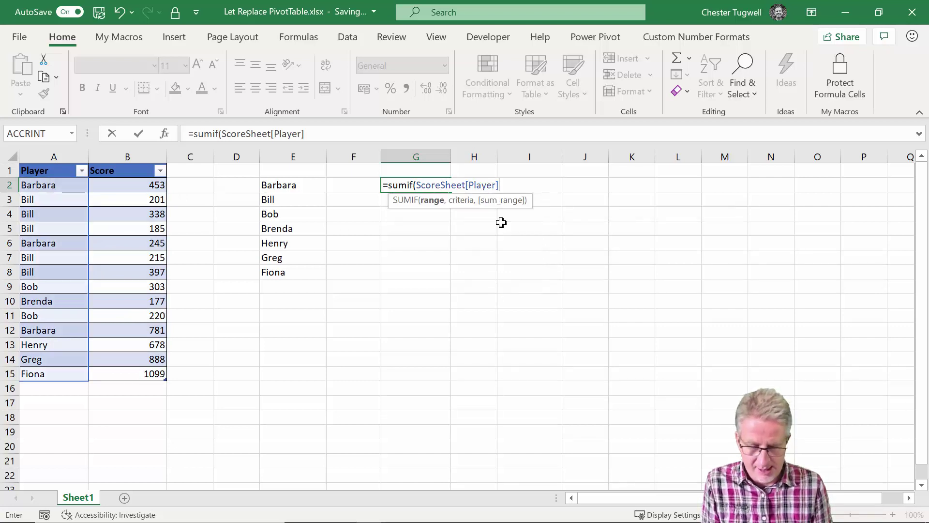
type(",")
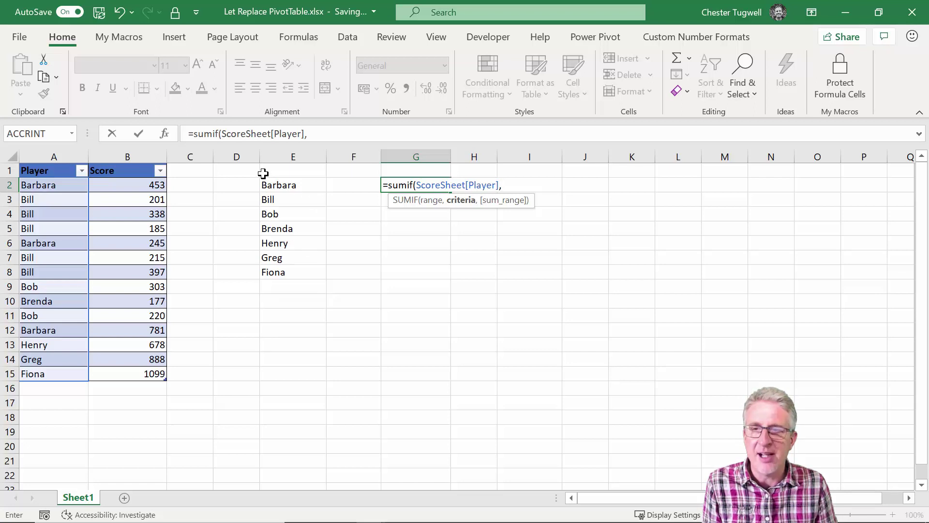
- Finish the SUMIF with E2# as criteria and ScoreSheet[Score] as the sum range
left_click(307, 187)
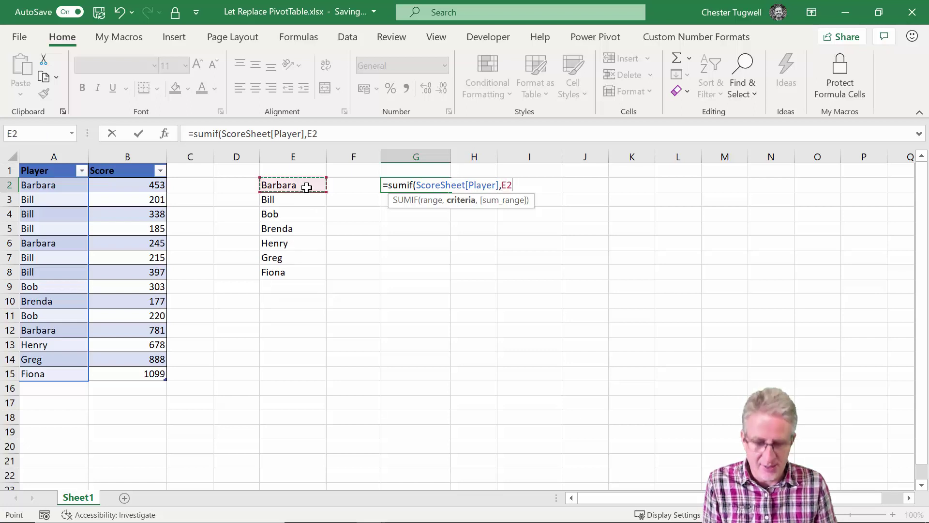
type("#")
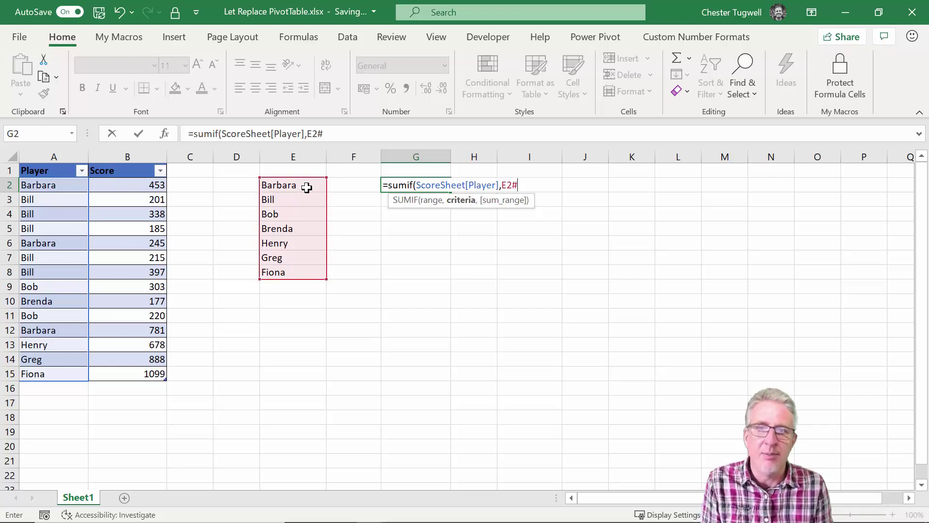
type(",")
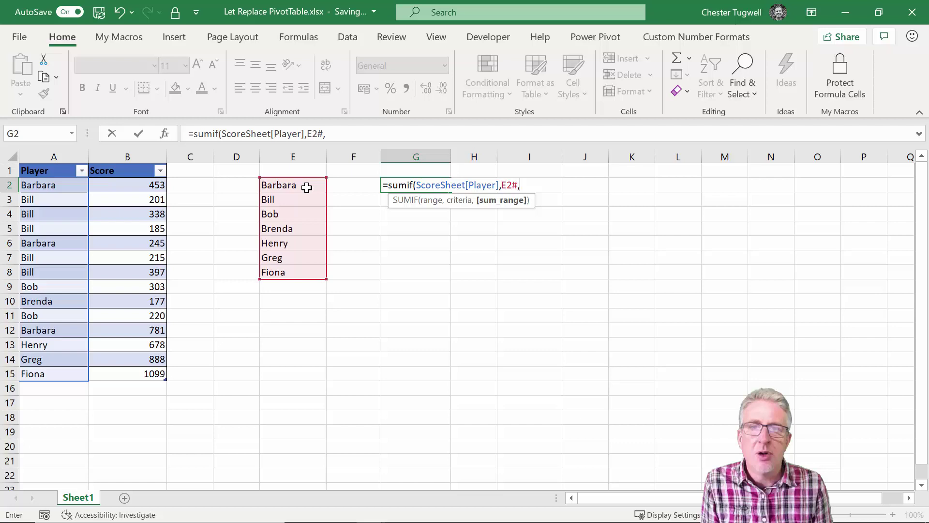
type("score")
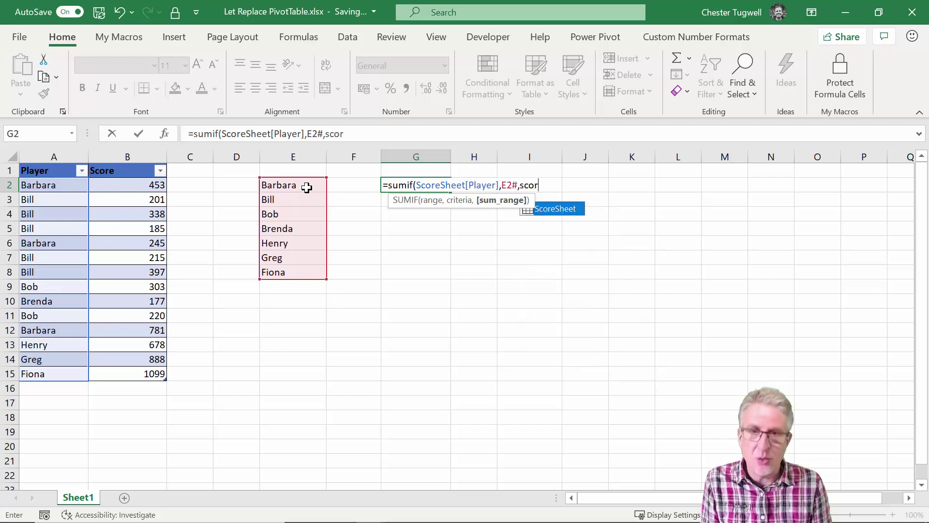
double_click(566, 209)
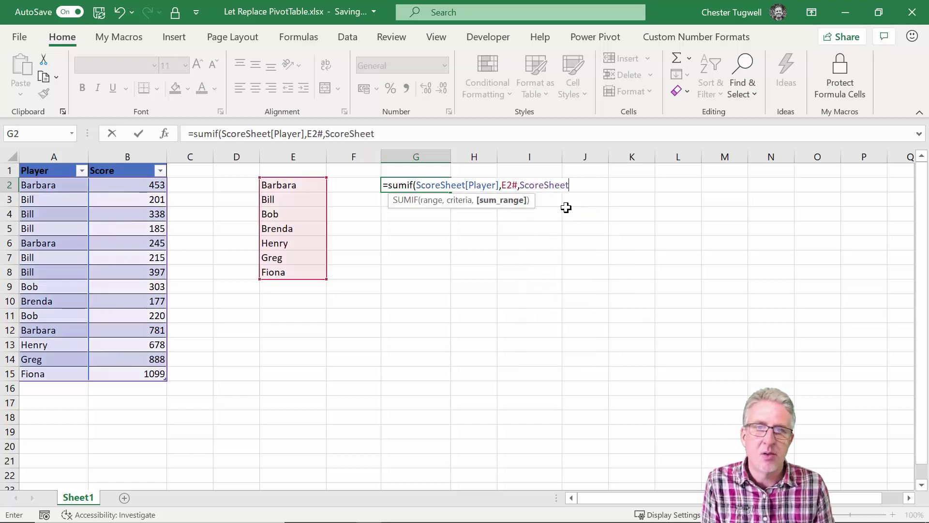
type("[s")
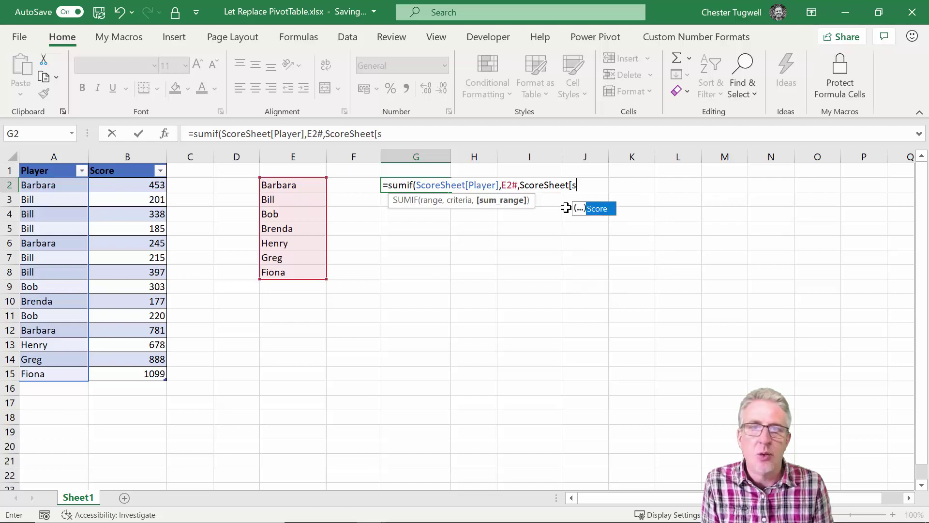
double_click(599, 209)
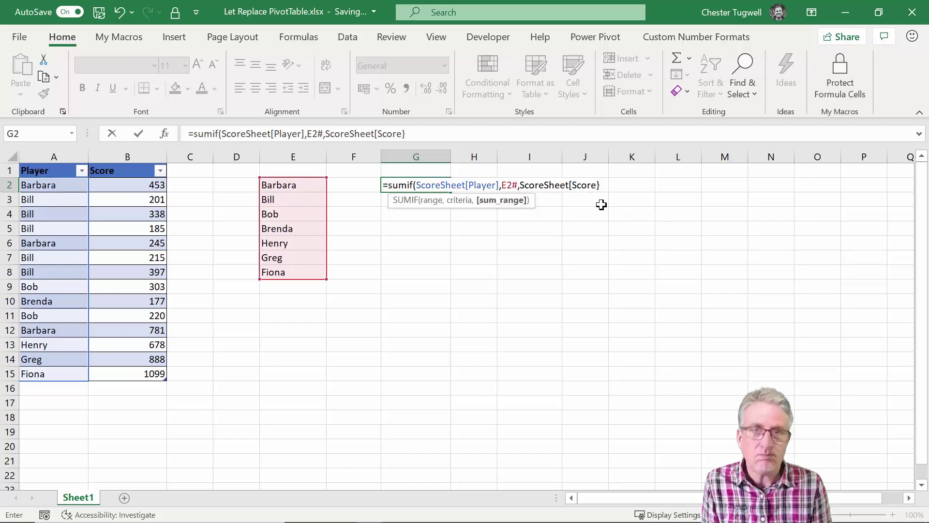
key("BackSpace")
type("e])")
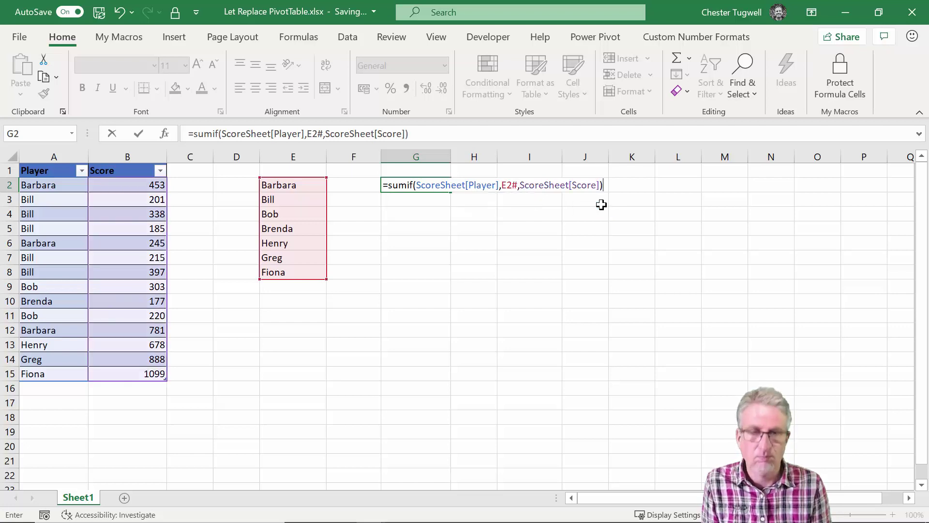
key("Return")
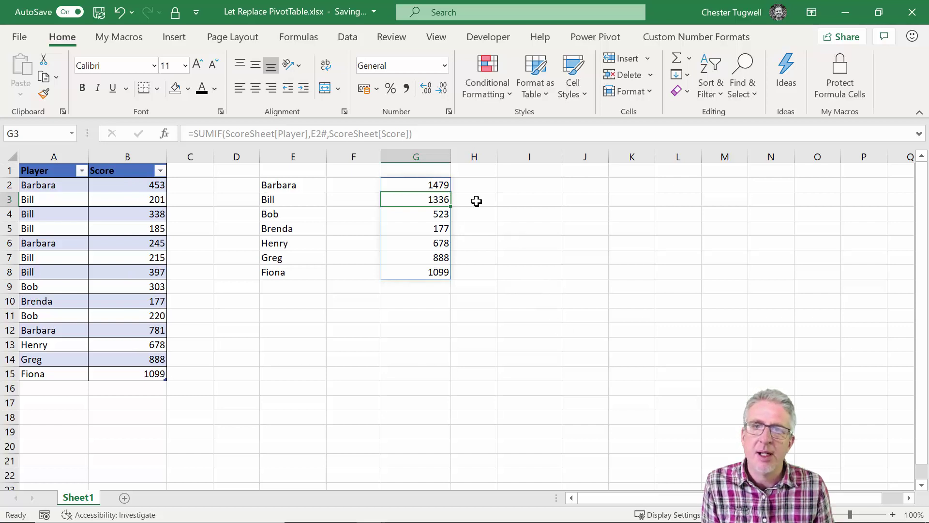
- Enter =COUNTIF(ScoreSheet[Player],E2#) in I2 to spill each player's game count
left_click(506, 187)
type("=countif")
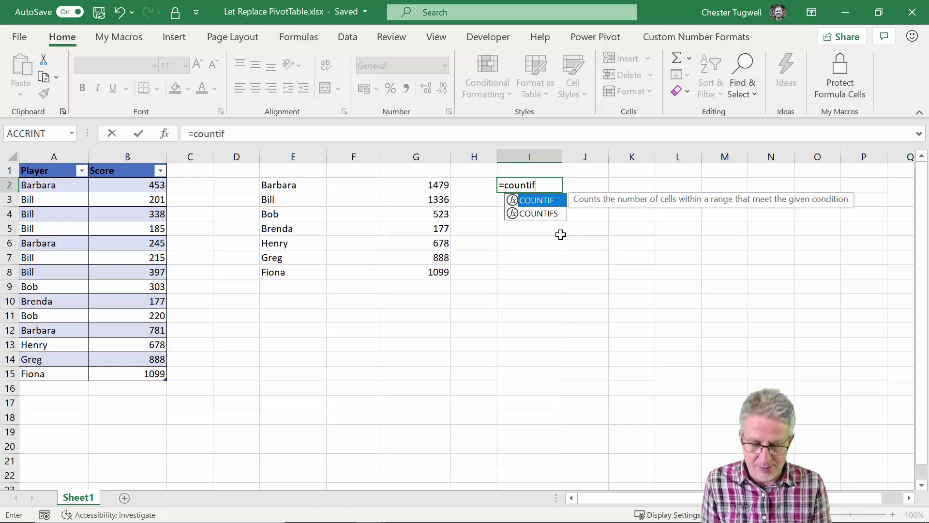
type("(")
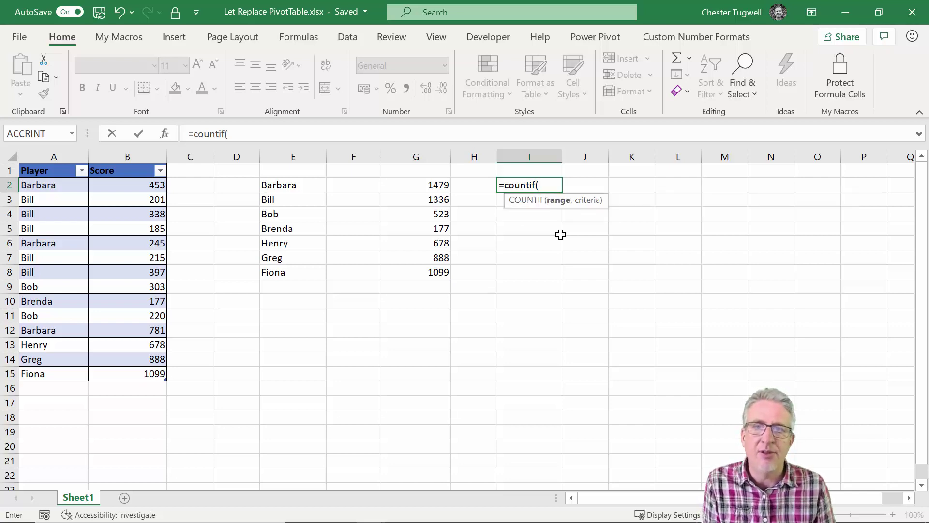
type("sco")
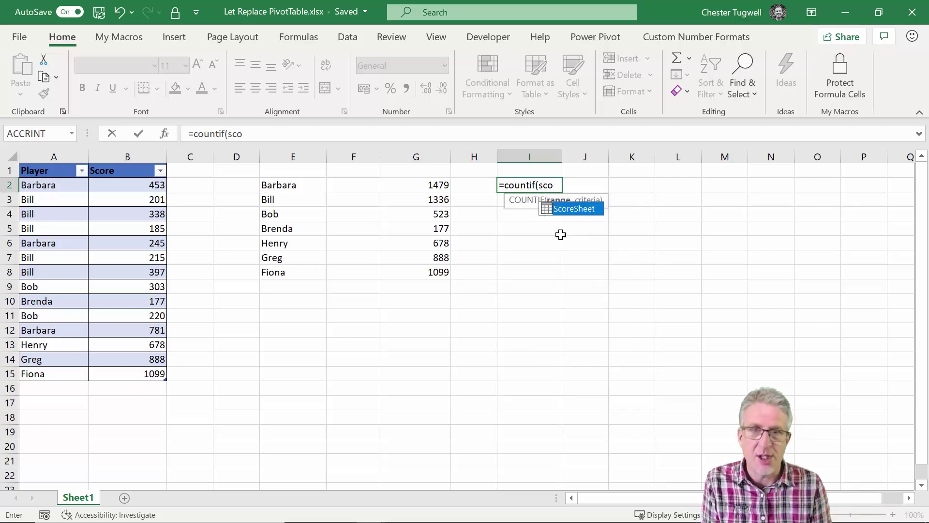
double_click(576, 207)
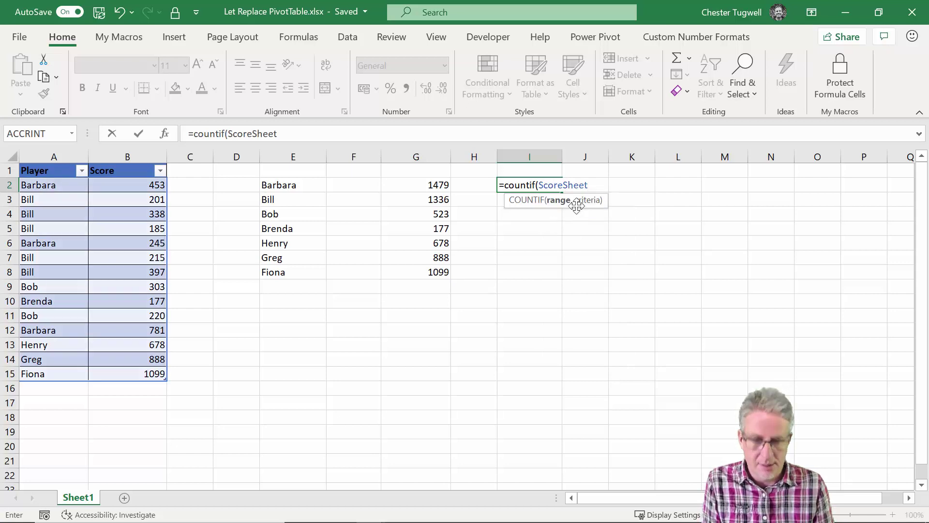
type("[")
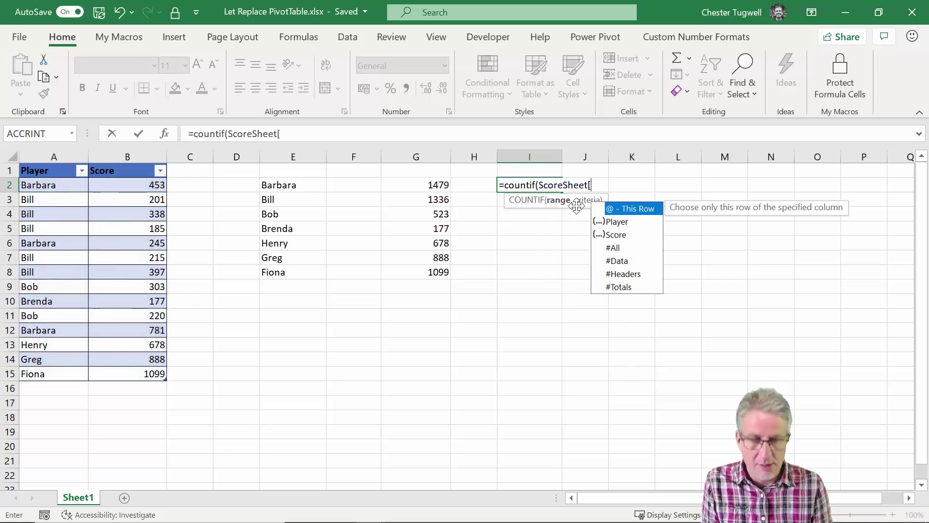
double_click(615, 222)
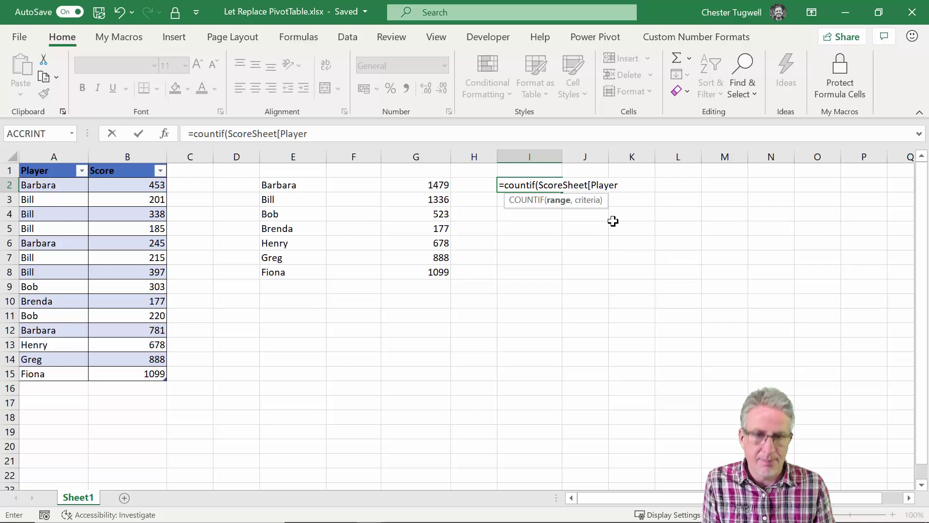
type("]")
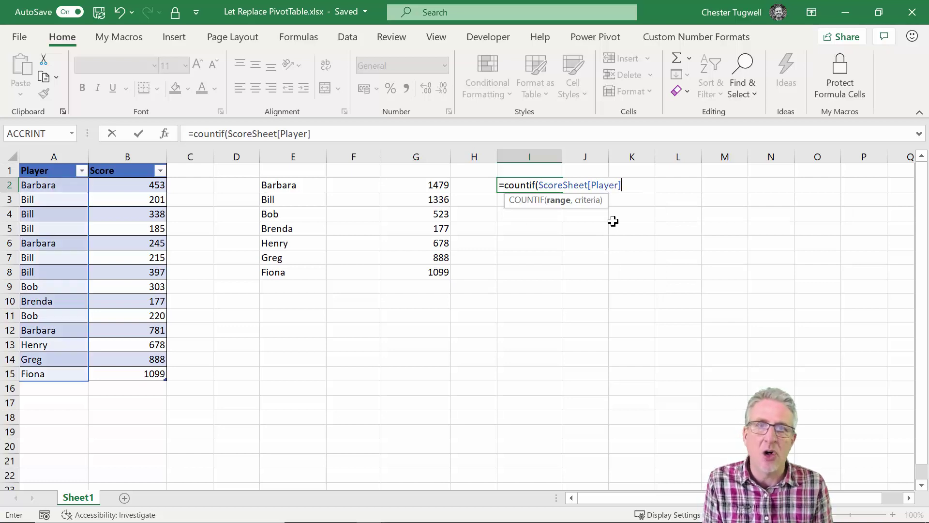
type(",")
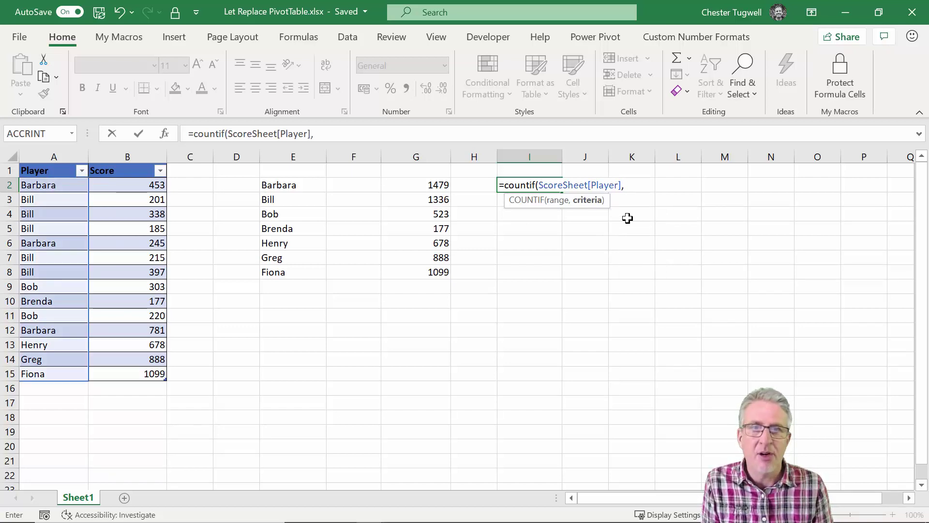
left_click(297, 189)
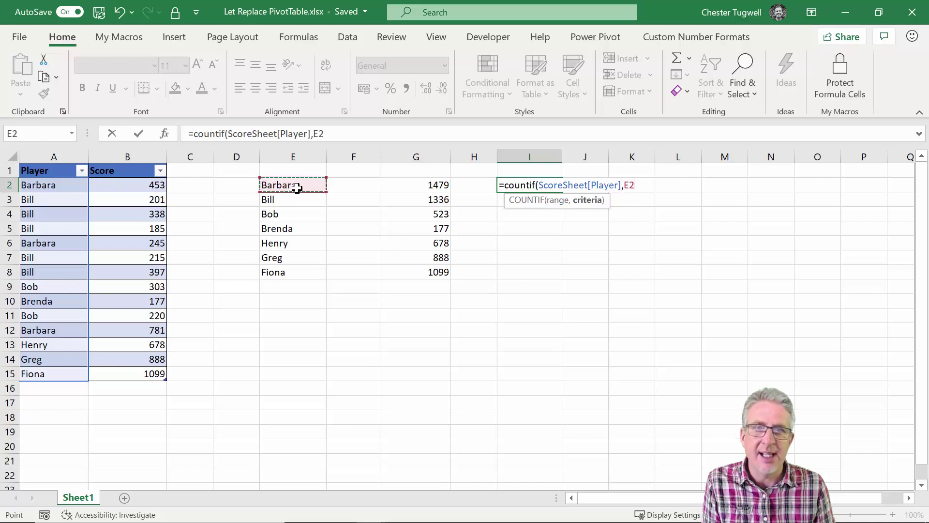
type("#)")
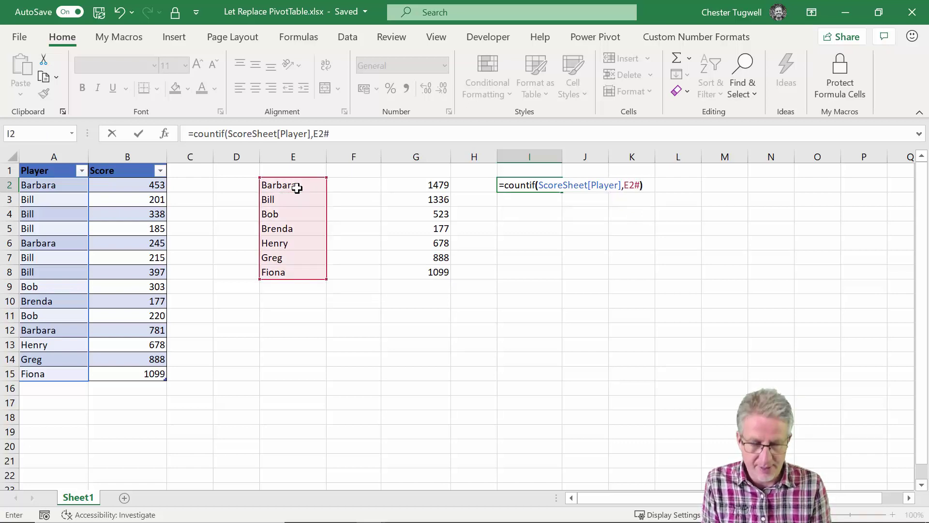
key("Return")
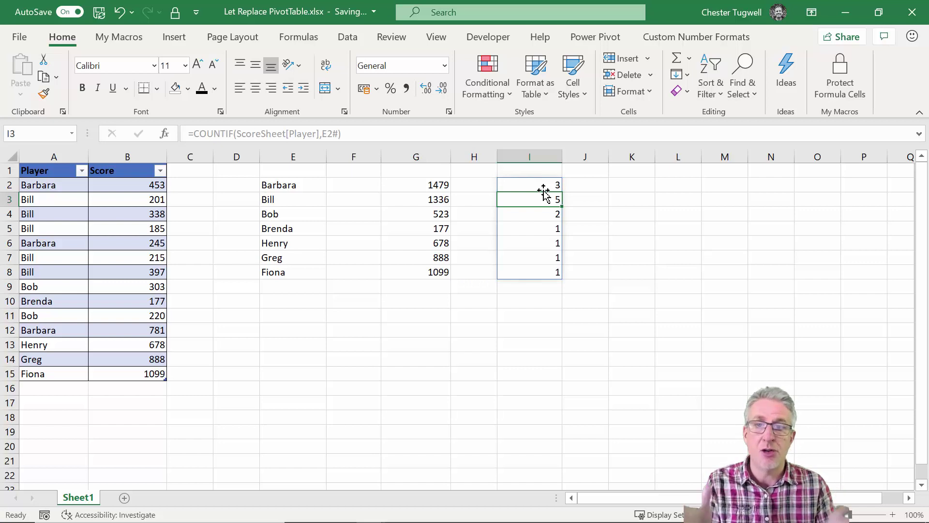
- Enter =CHOOSE({1,2,3},E2#,G2#) in K2 to combine player names and totals
left_click(632, 187)
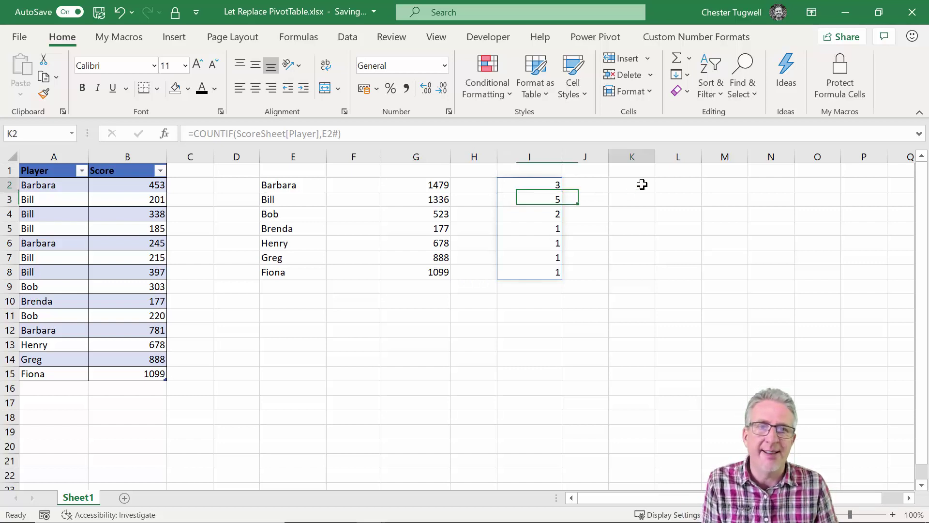
type("=")
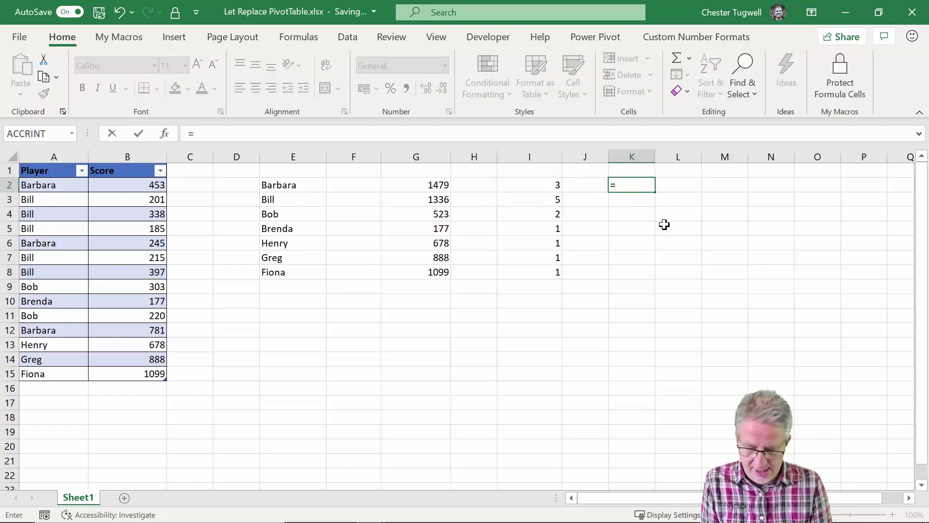
type("choose")
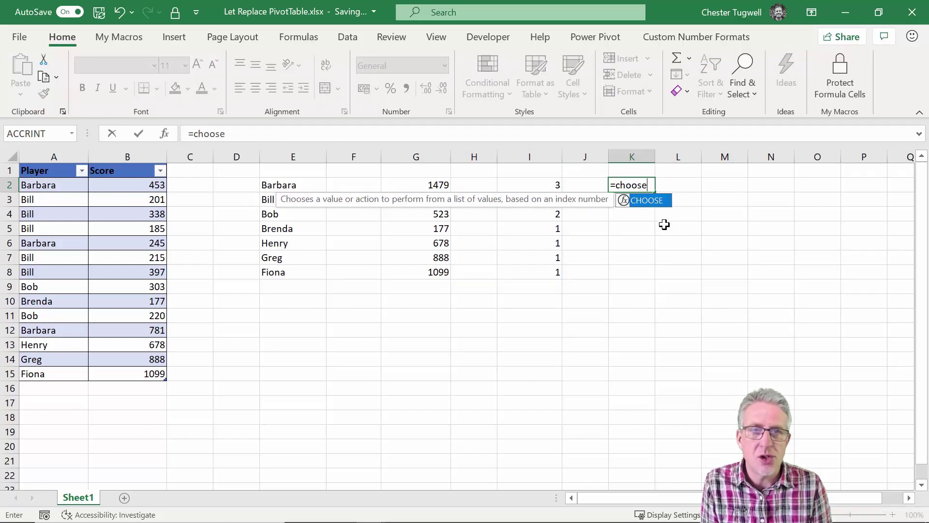
type("(")
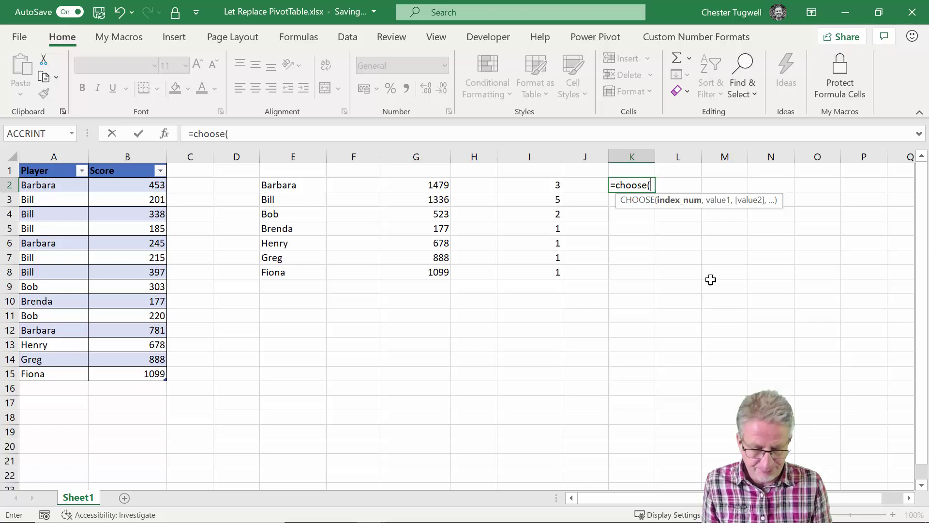
type("{")
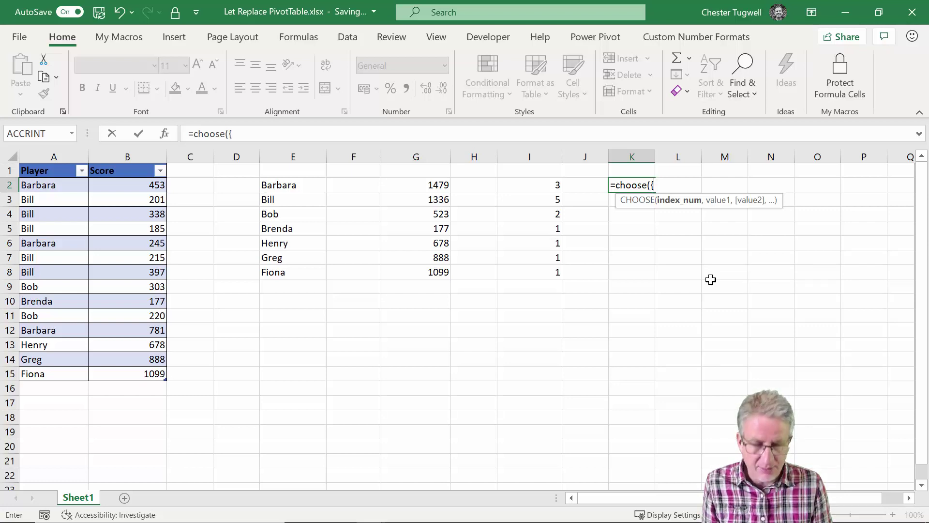
type("1,2,3")
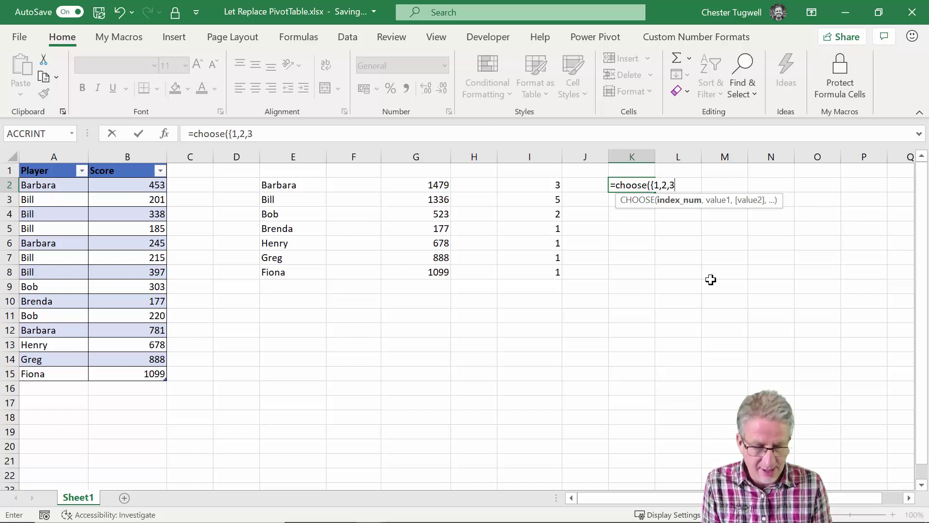
type("}")
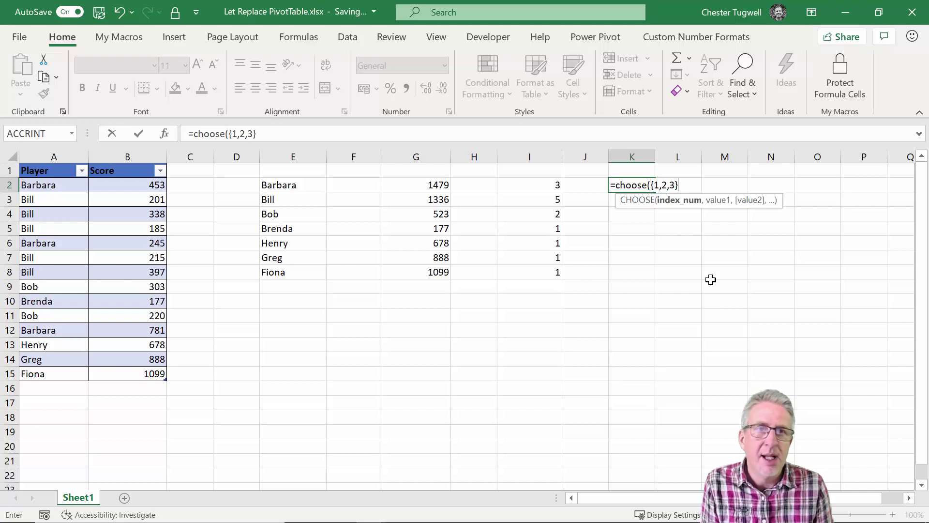
type(",")
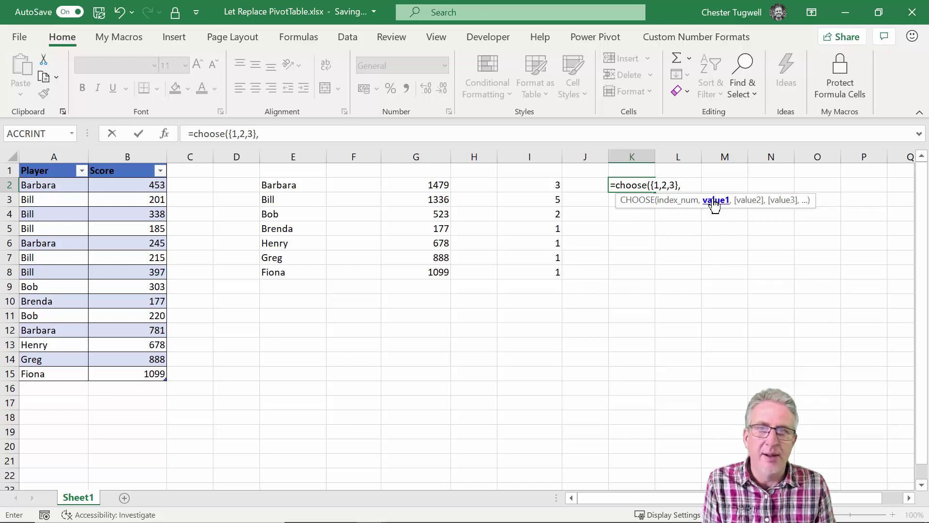
left_click(294, 184)
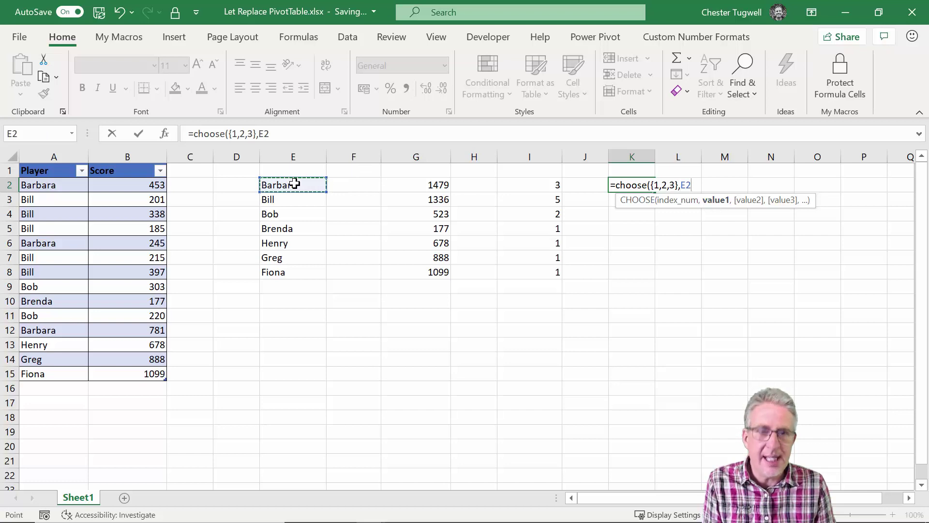
type("#,")
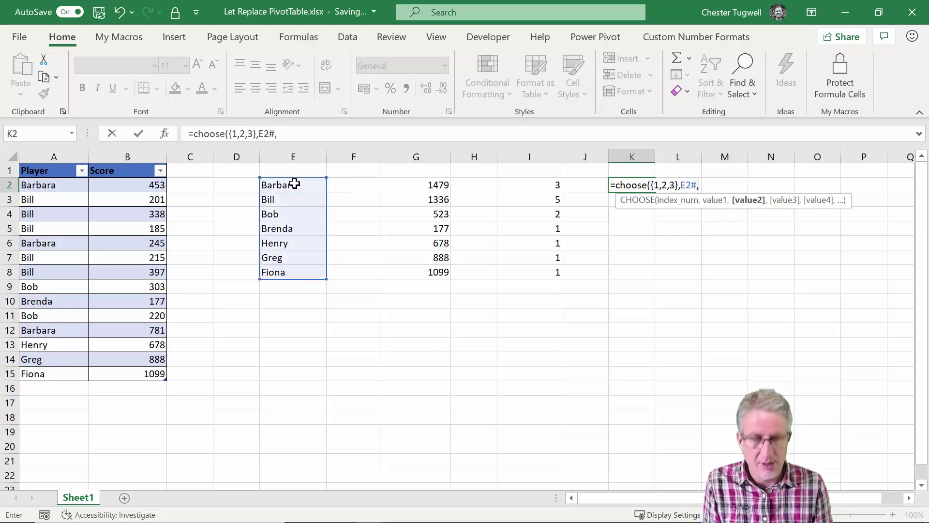
left_click(423, 185)
type("#")
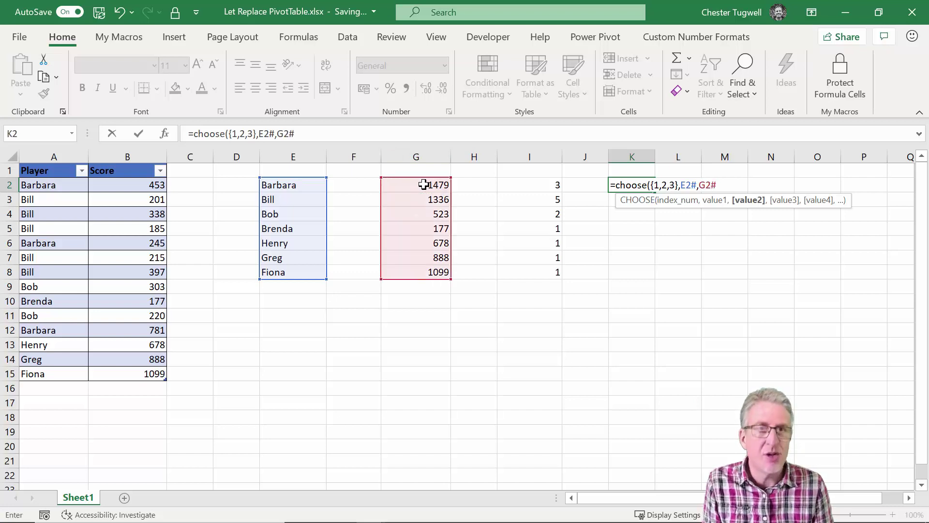
left_click(541, 184)
- Fix the #VALUE! third column by adding I2# to the K2 CHOOSE formula
left_click(734, 185)
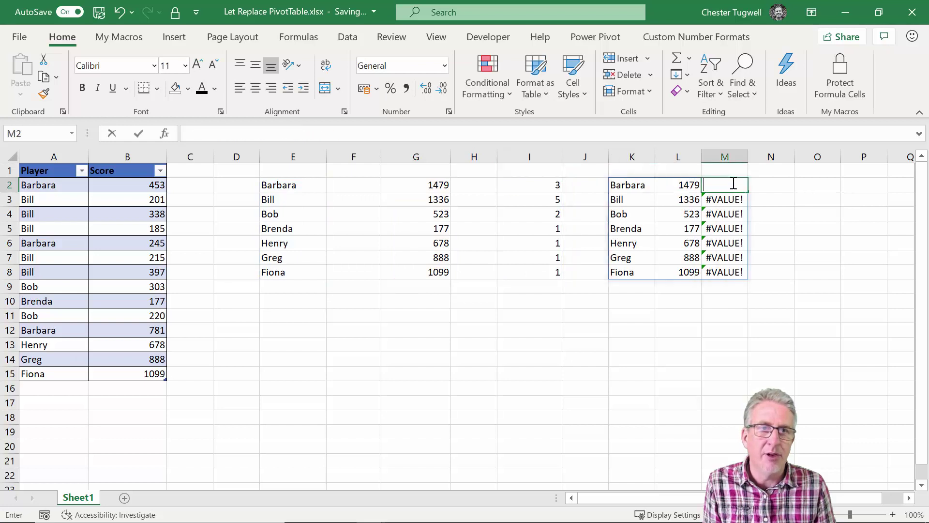
key("BackSpace")
key("Escape")
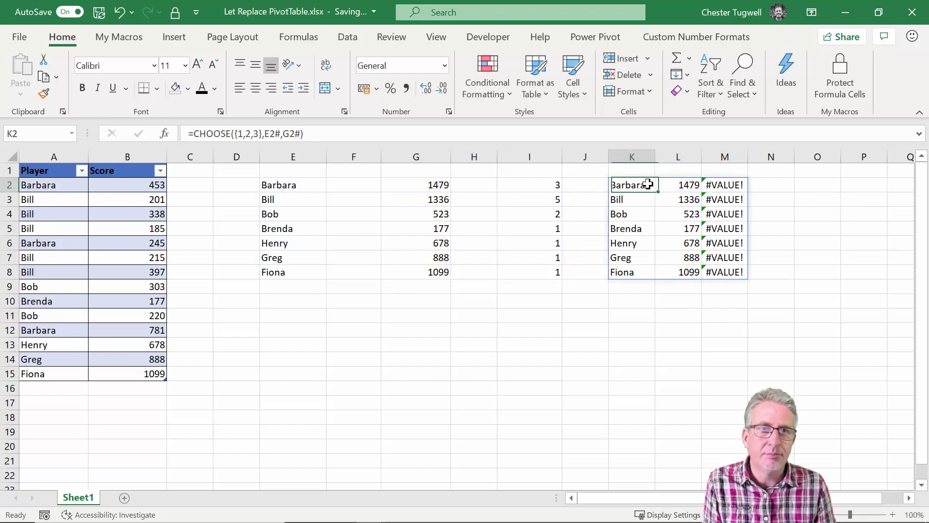
double_click(648, 184)
left_click(726, 184)
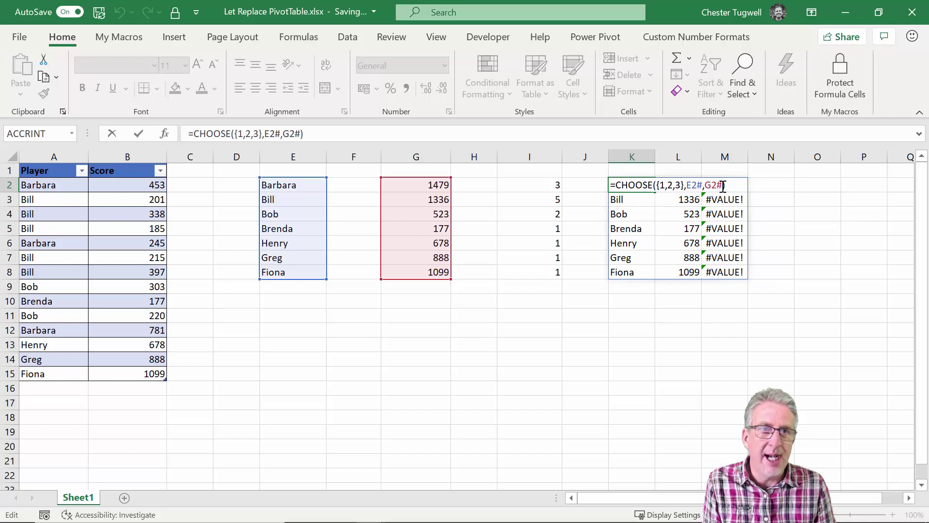
key("Left")
type(",")
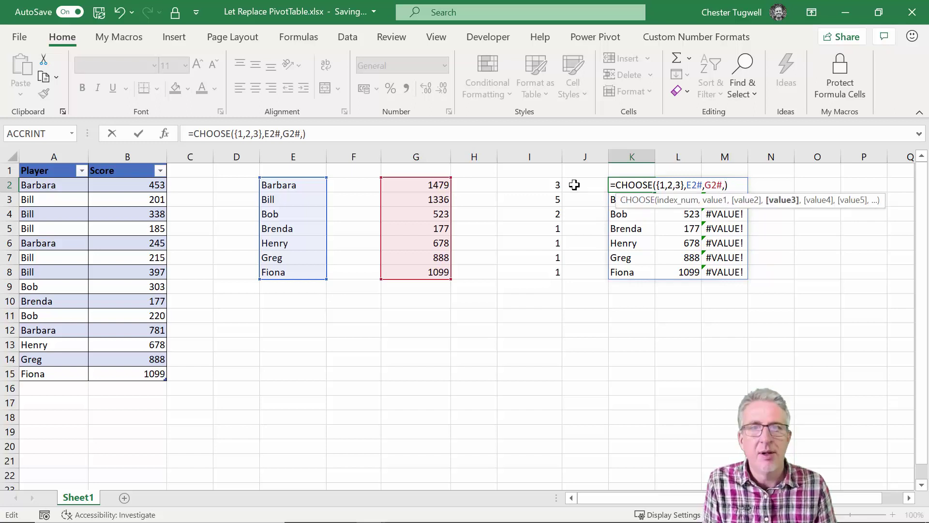
left_click(554, 185)
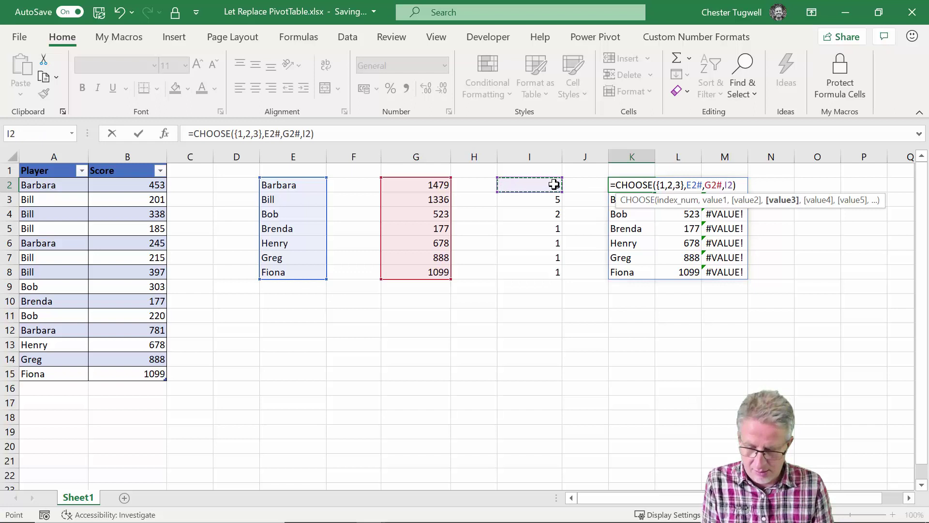
type("#")
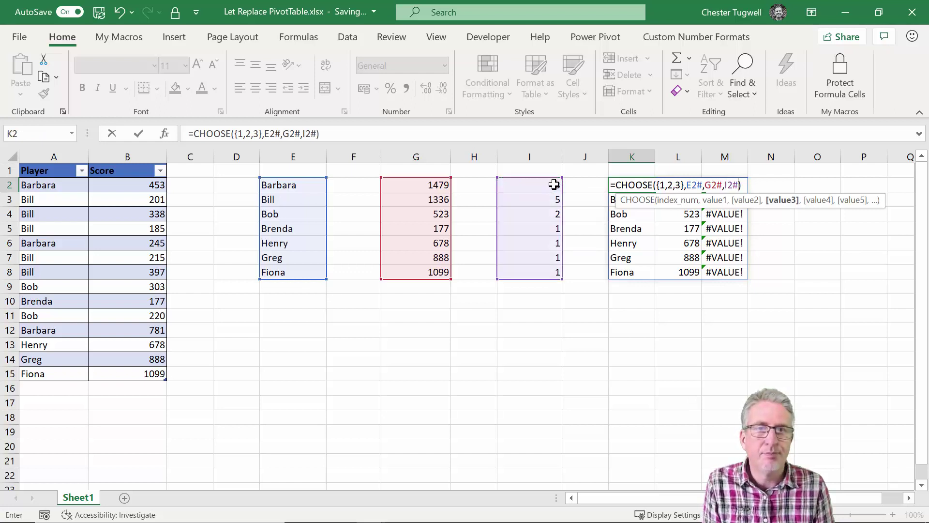
key("Return")
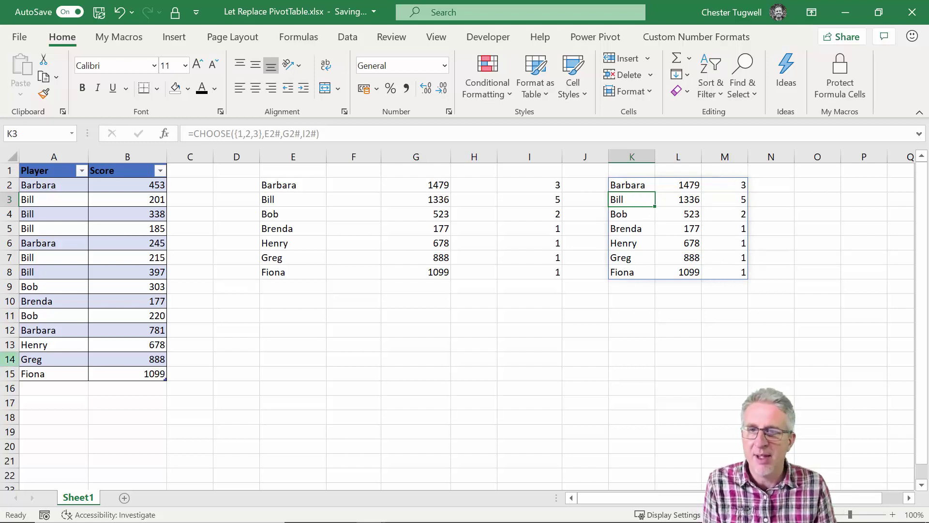
- Enter Sasha with a score of 800 in row 16 of the ScoreSheet table
left_click(64, 398)
type("Sas")
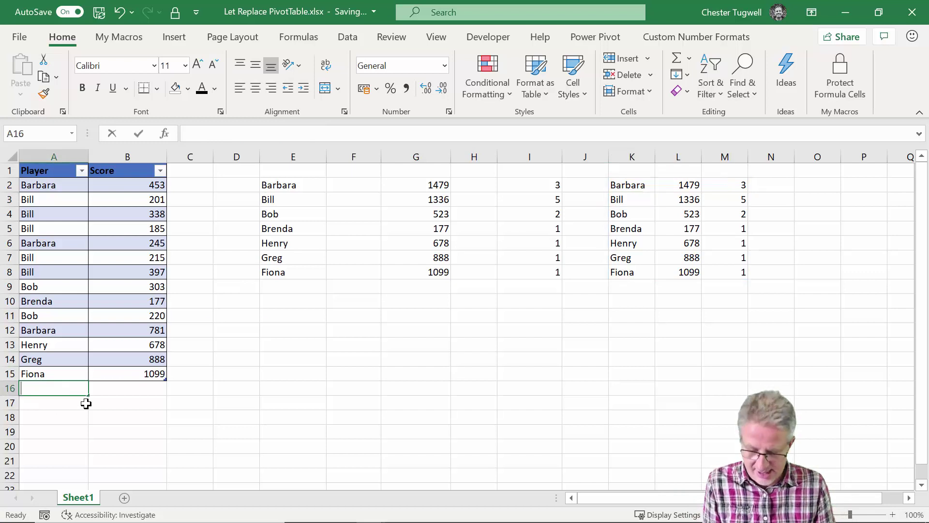
type("ha")
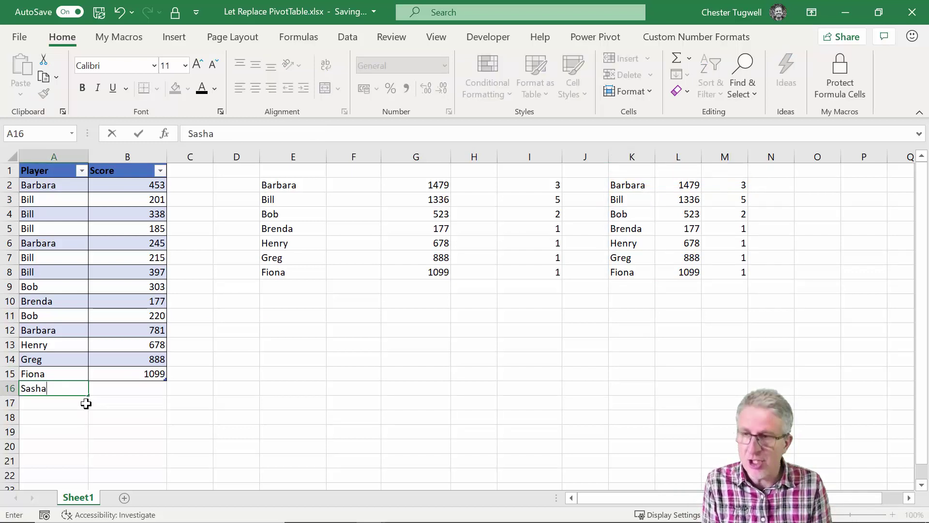
key("Tab")
type("800")
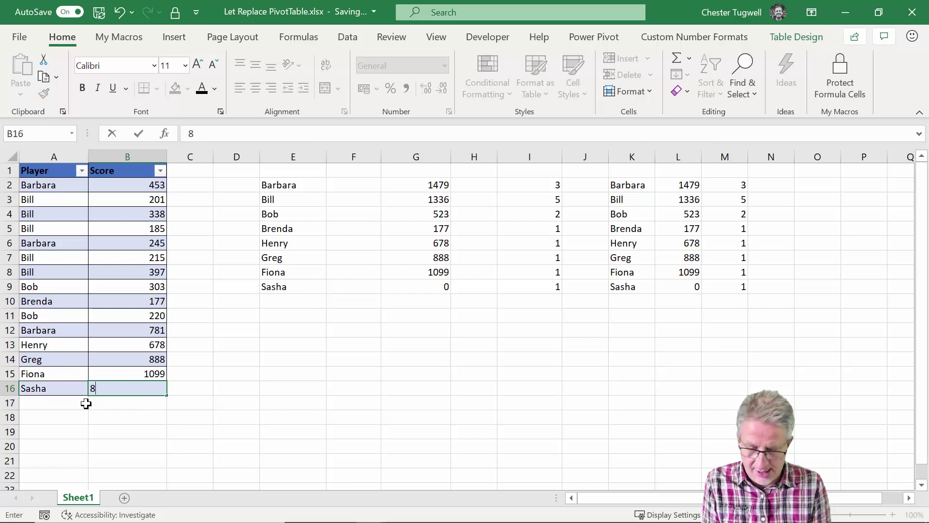
left_click(268, 371)
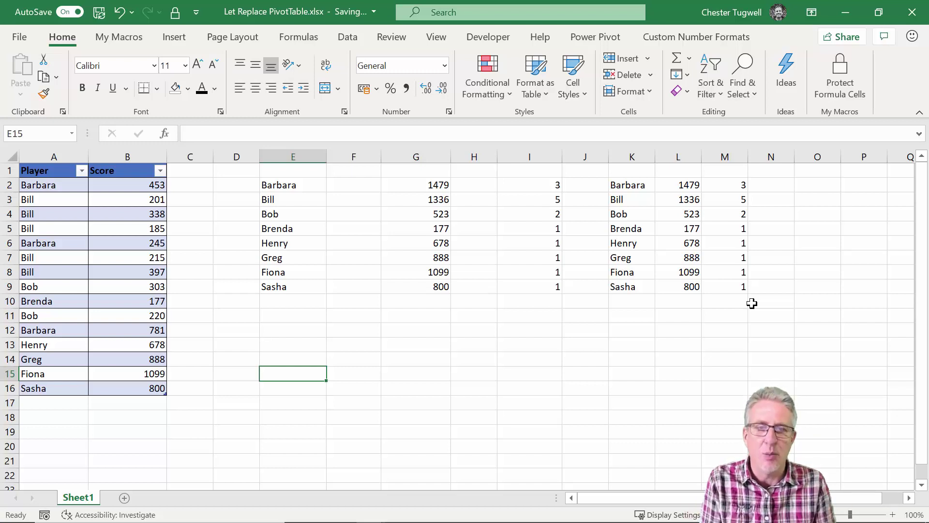
- Enter the label playername in E11
left_click(282, 303)
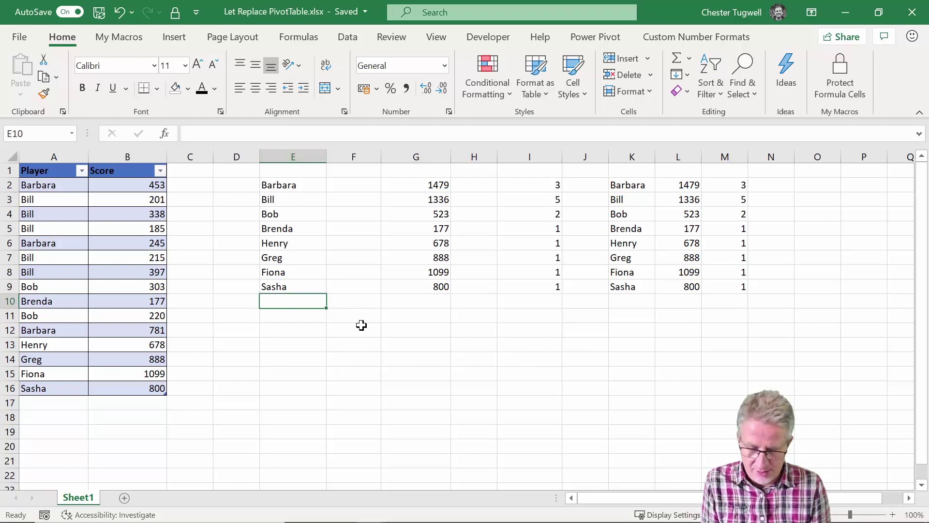
left_click(300, 315)
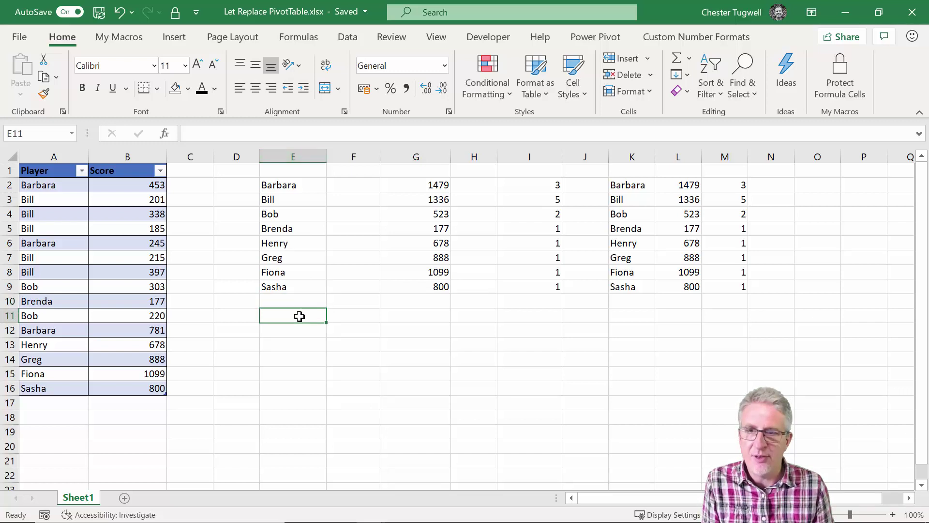
type("player")
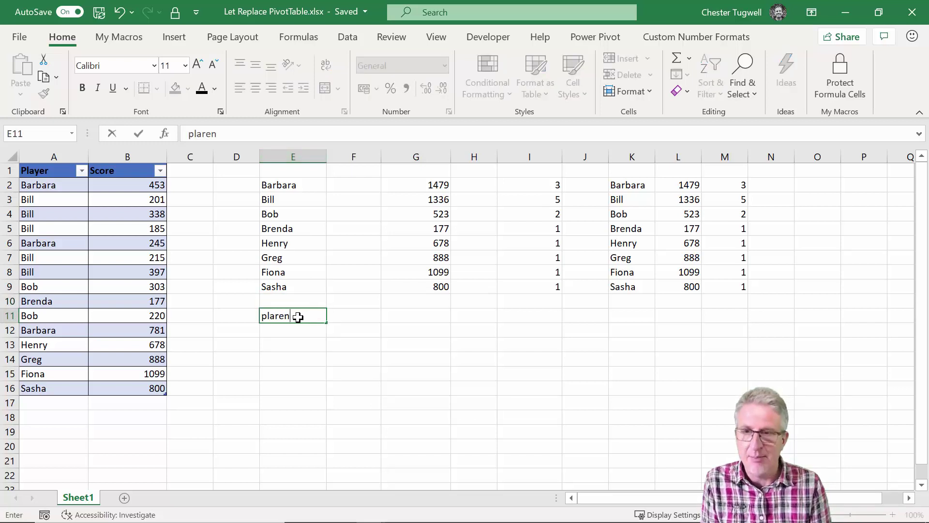
key("BackSpace")
key("BackSpace")
key("BackSpace")
type("yername")
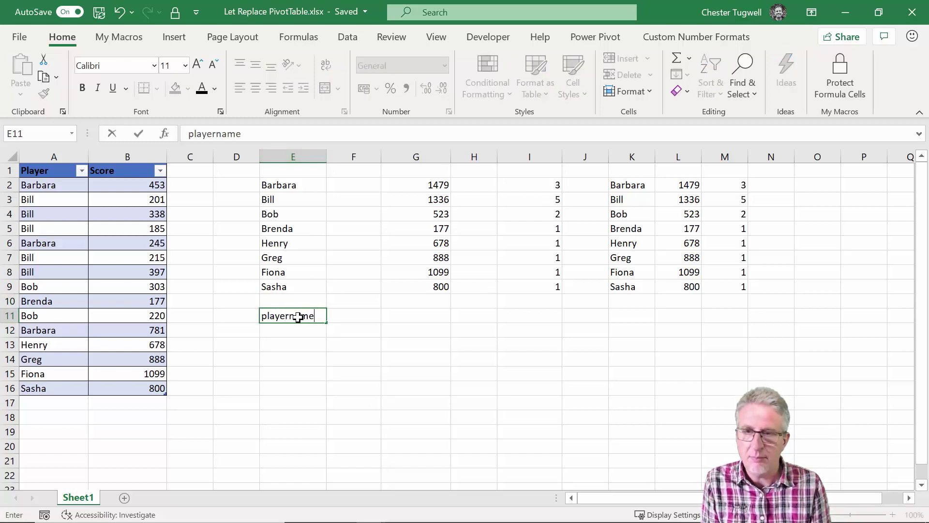
key("Tab")
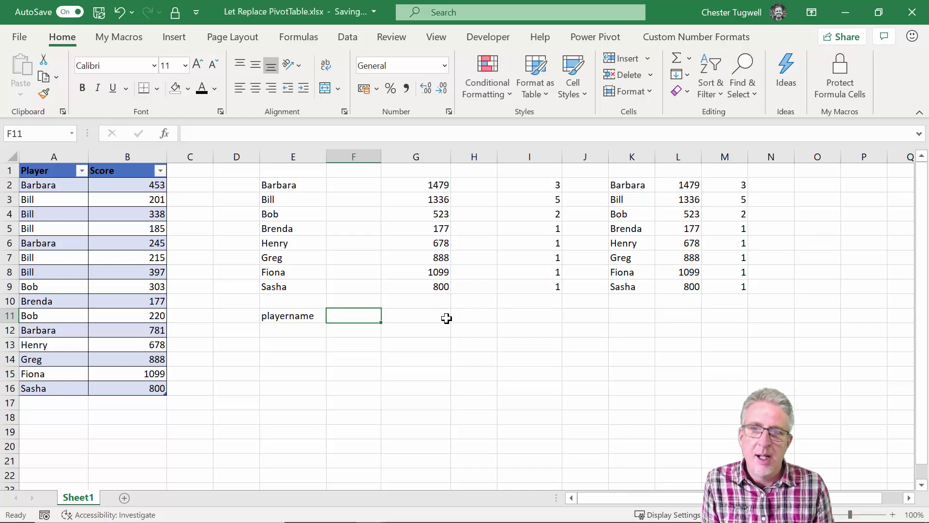
- Label G11, I11 and K11 as totalscore, gamesplayed and makereport
left_click(446, 317)
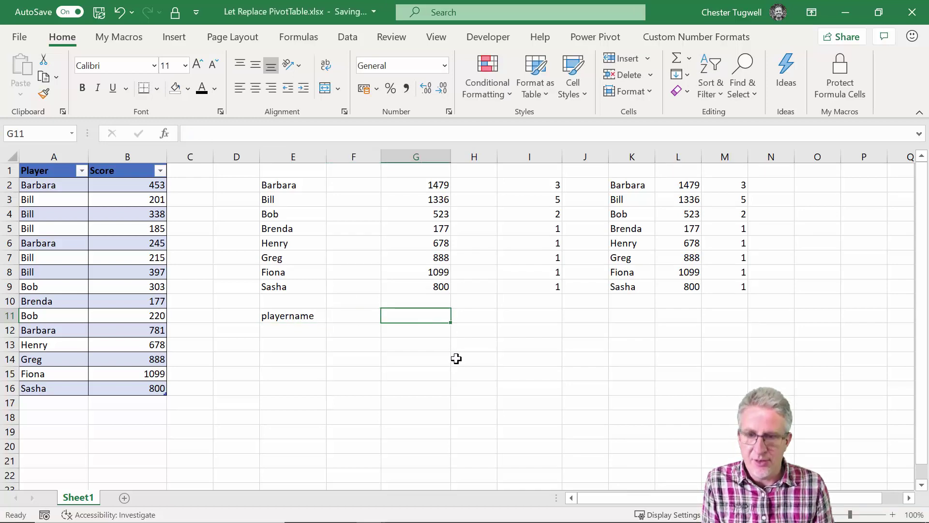
type("tota")
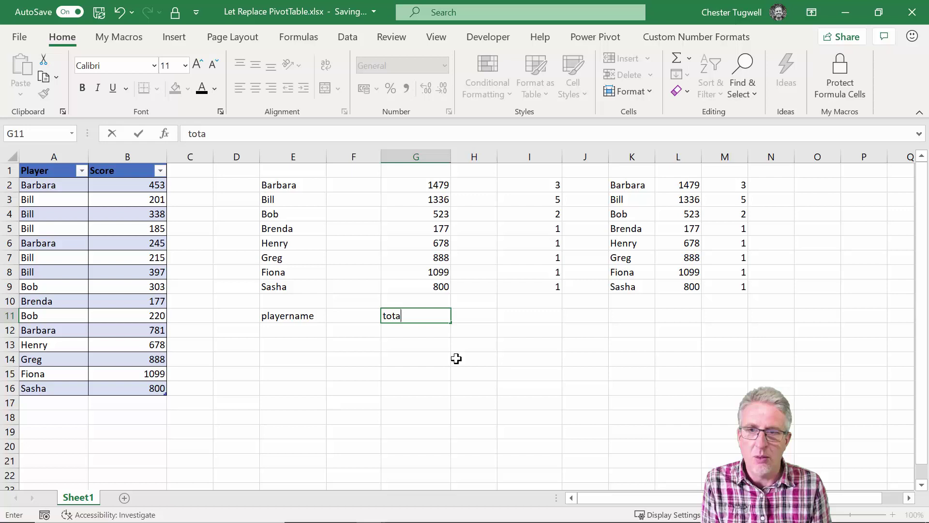
type("lscore")
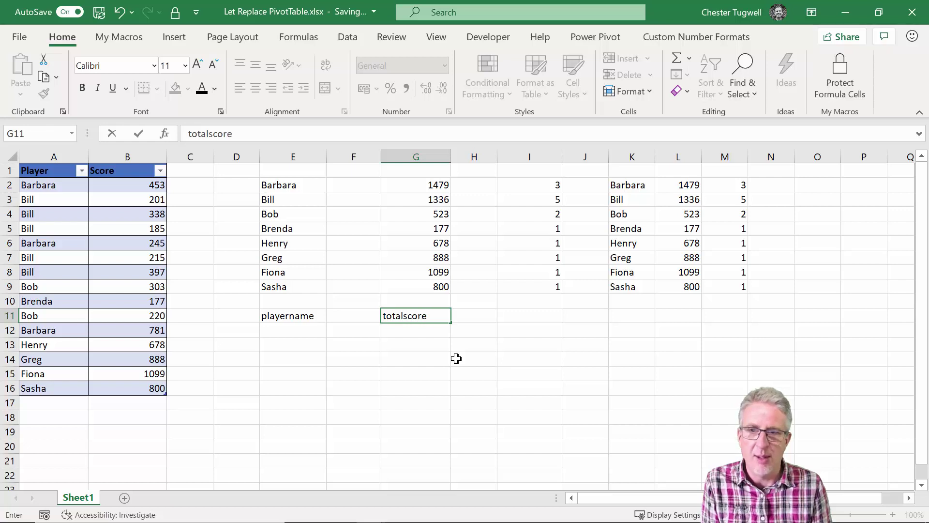
key("Tab")
key("Tab")
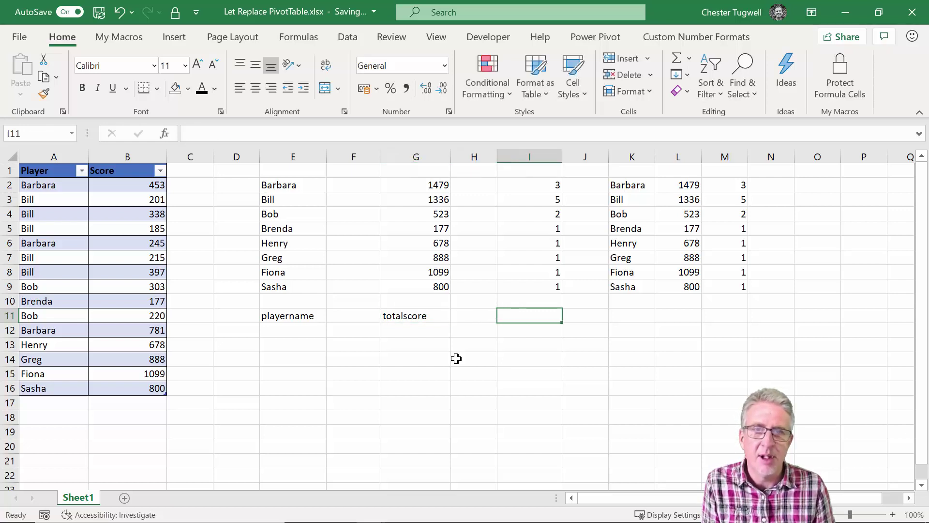
type("games")
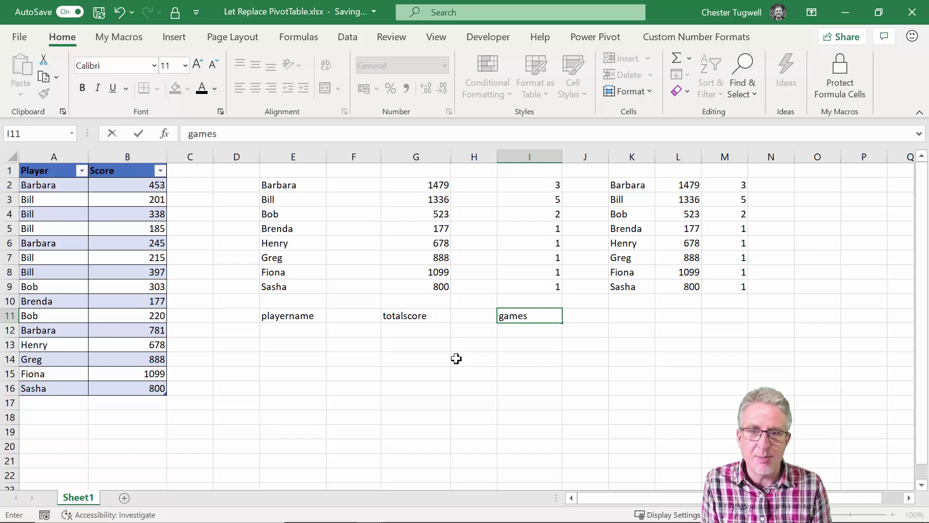
type("played")
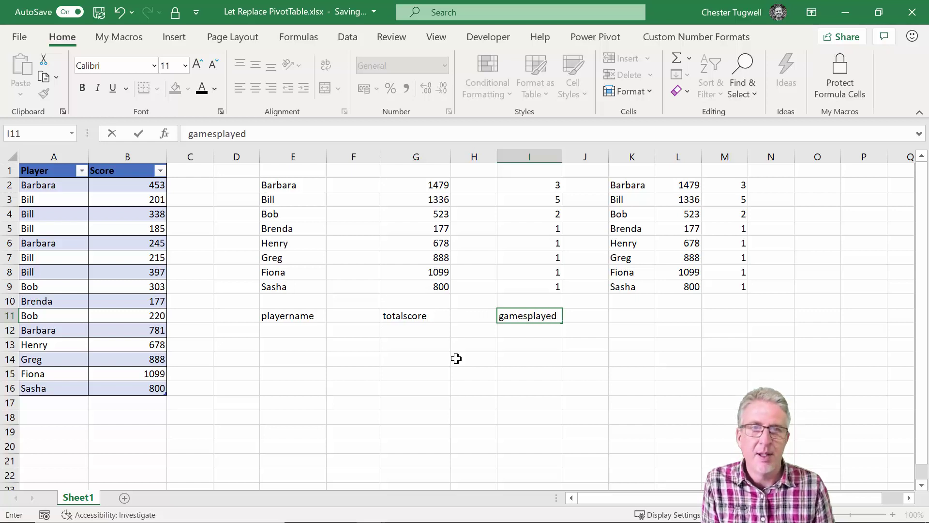
key("Tab")
key("Tab")
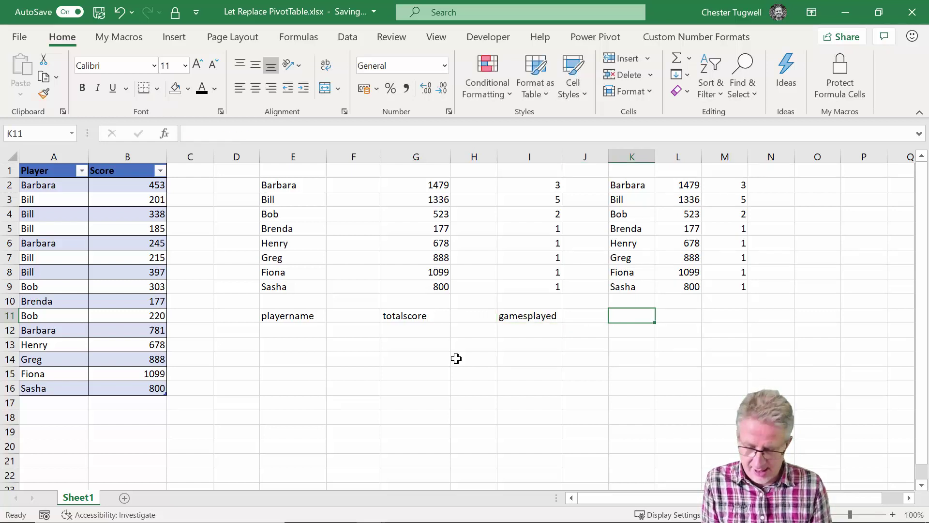
type("maker")
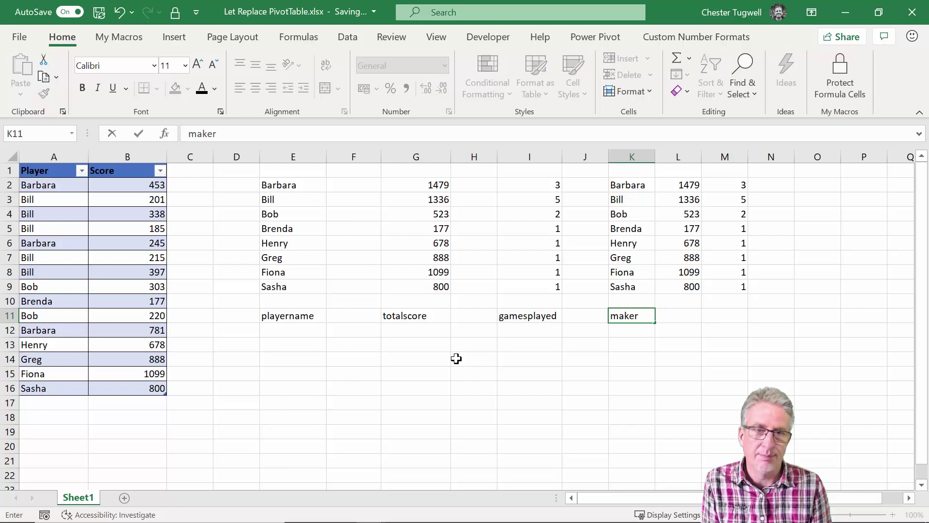
type("eport")
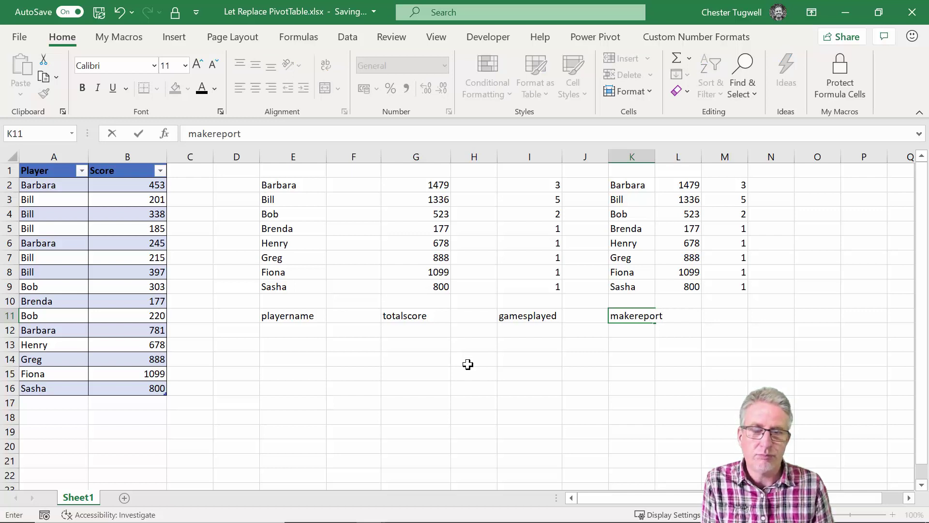
left_click(477, 361)
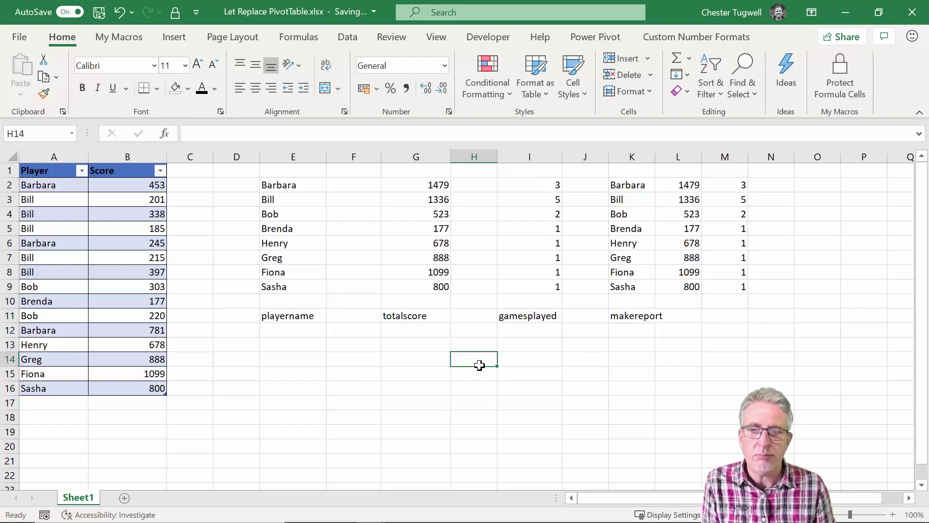
left_click(309, 344)
- Enter the headers PlayerName, TotalScore and Games Played in E13:G13
scroll(368, 358, "down", 1)
scroll(368, 358, "up", 1)
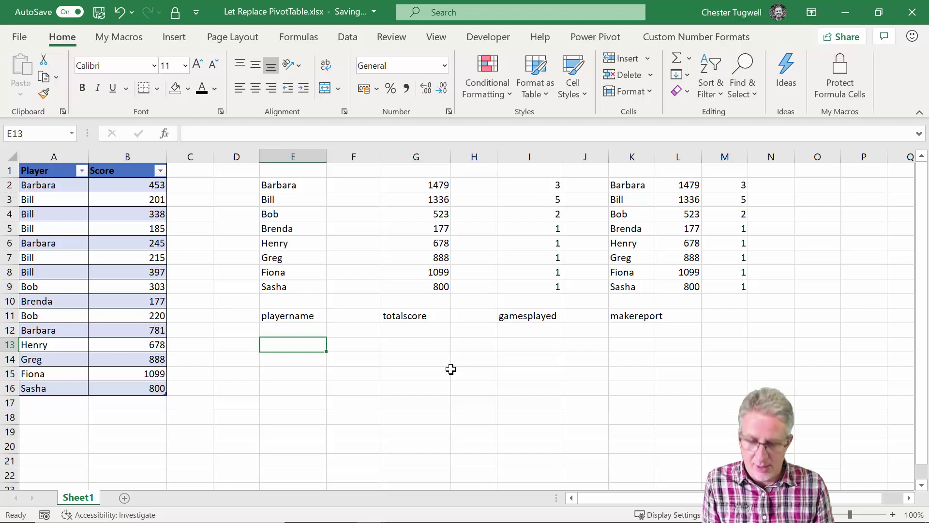
type("Playe")
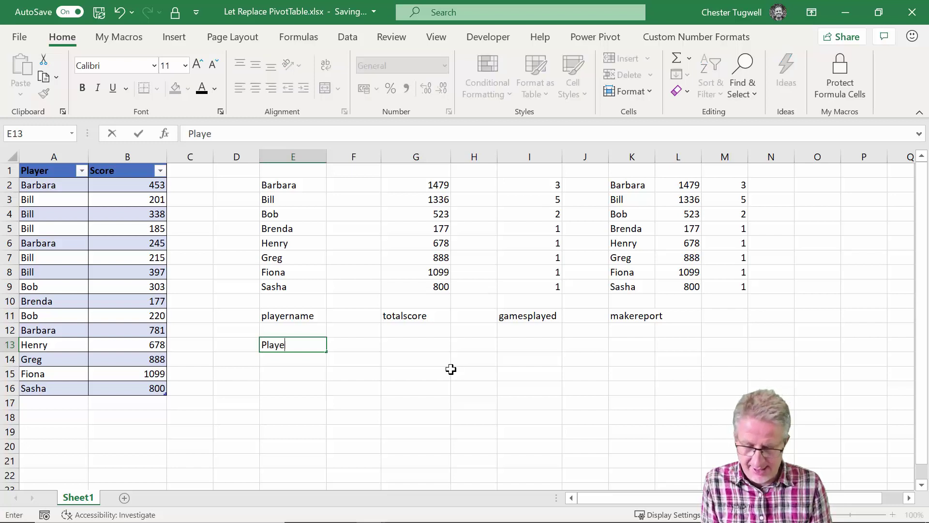
type("rName")
key("Tab")
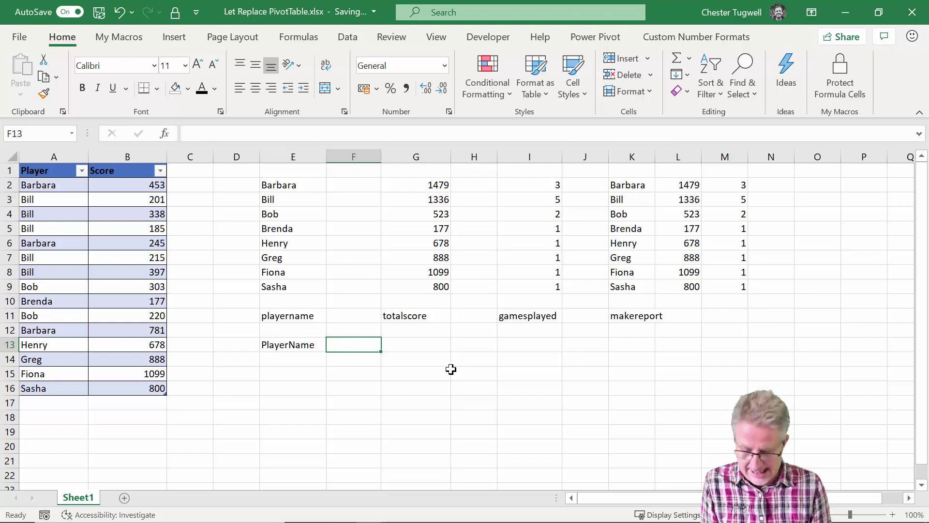
type("Total")
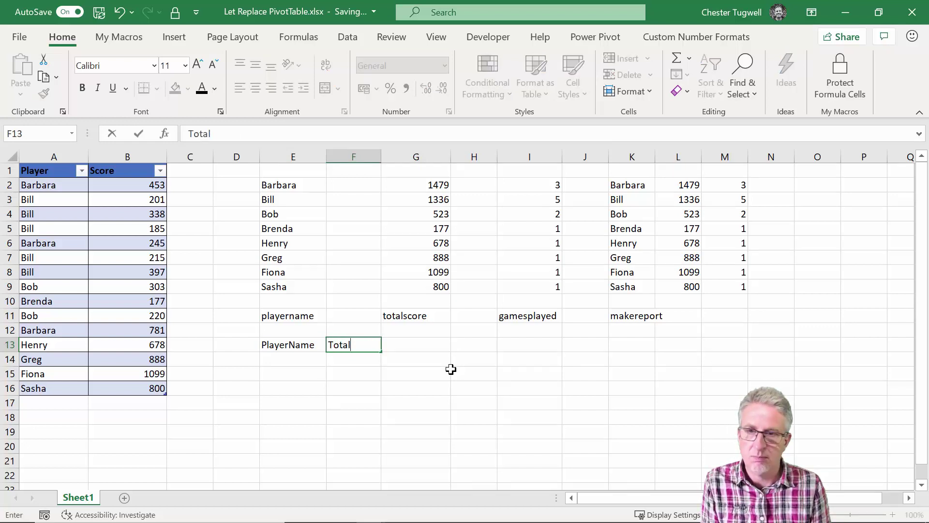
type("Score")
key("Tab")
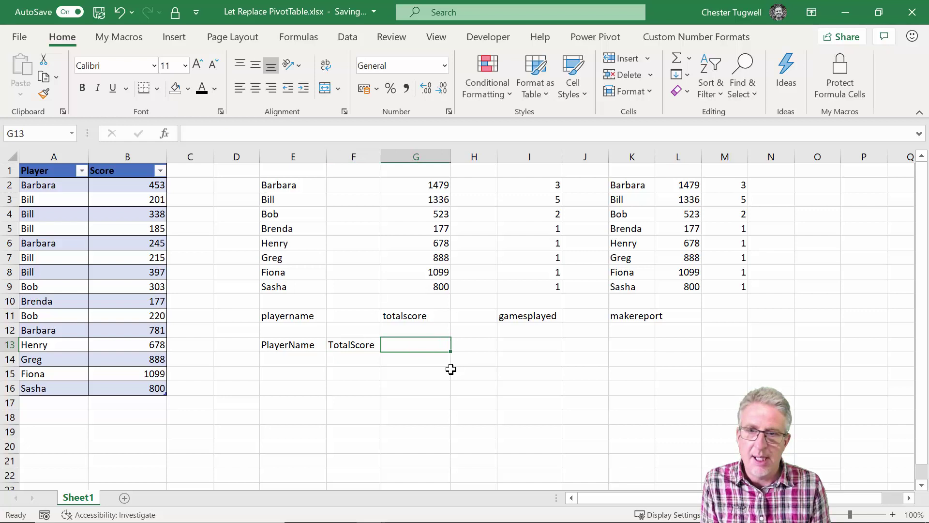
type("Game")
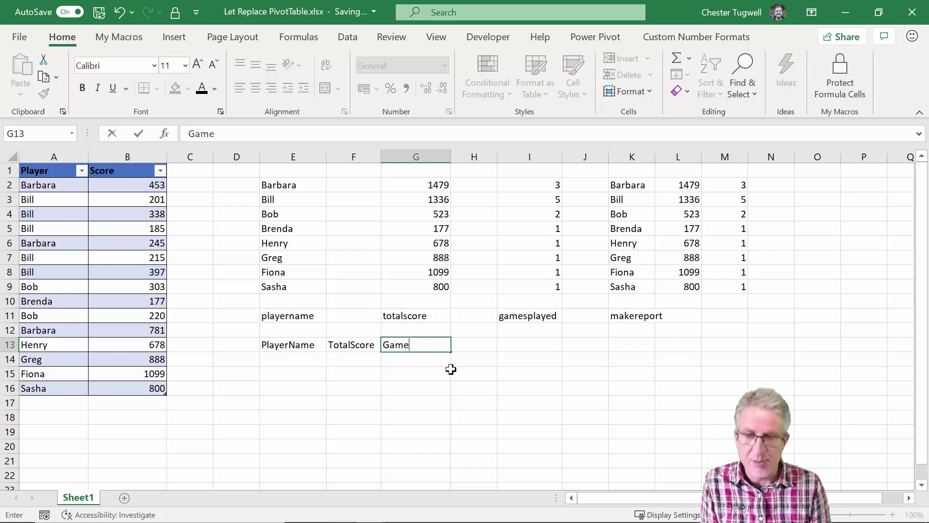
type("s Played")
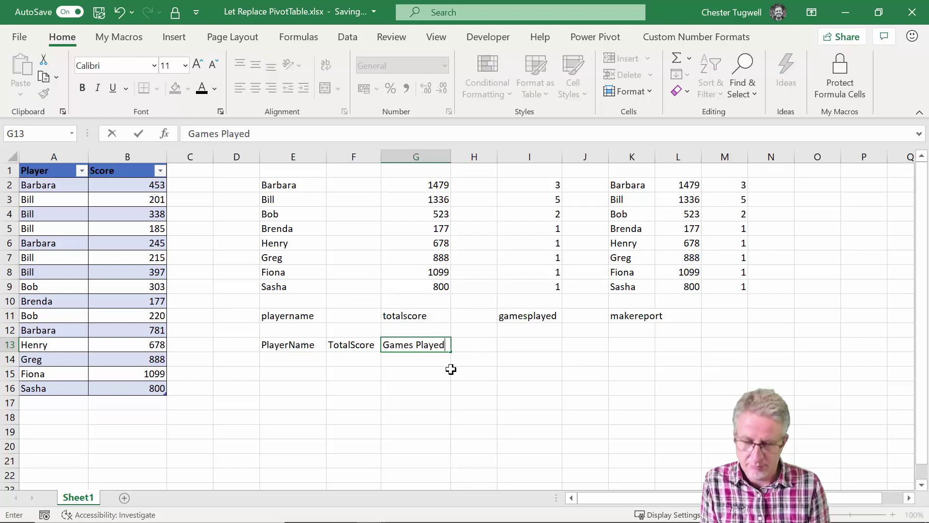
left_click(451, 369)
- Give the E13:G13 headers a background fill colour and bold formatting
left_click_drag(292, 353, 429, 348)
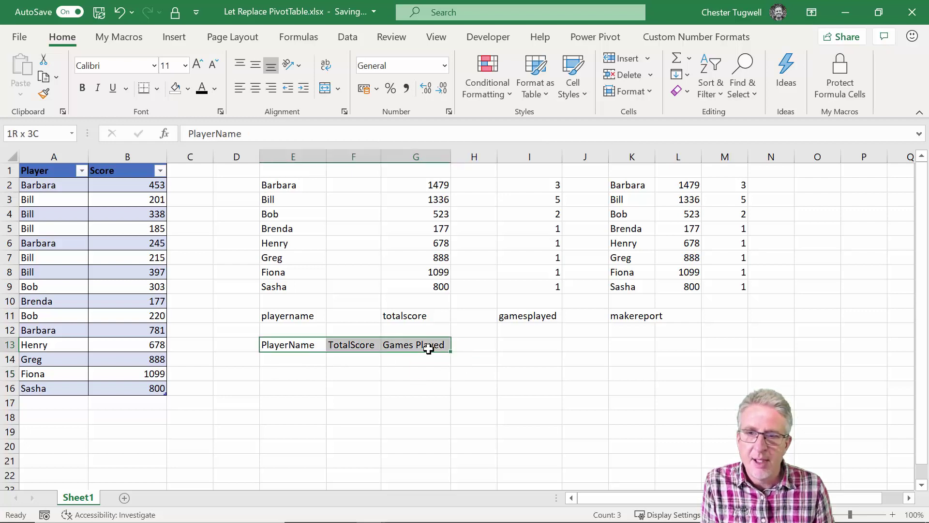
left_click(188, 88)
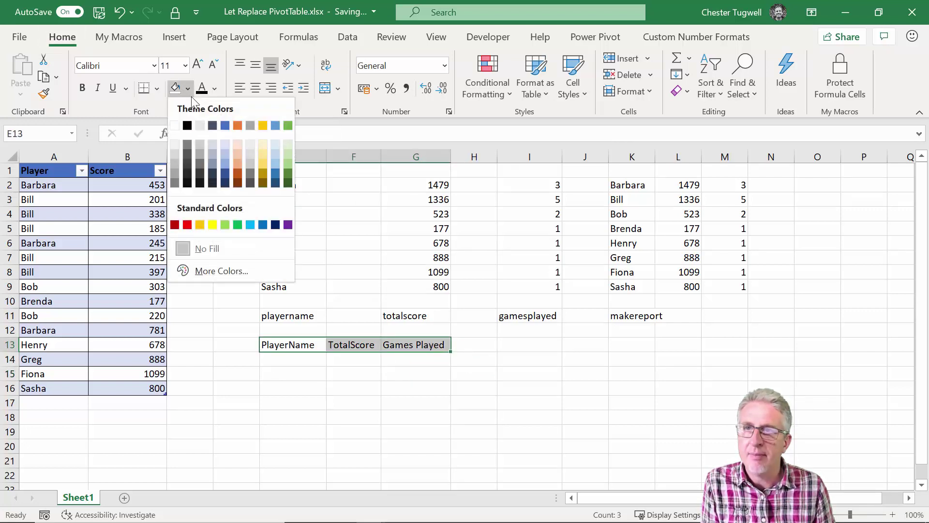
left_click(199, 125)
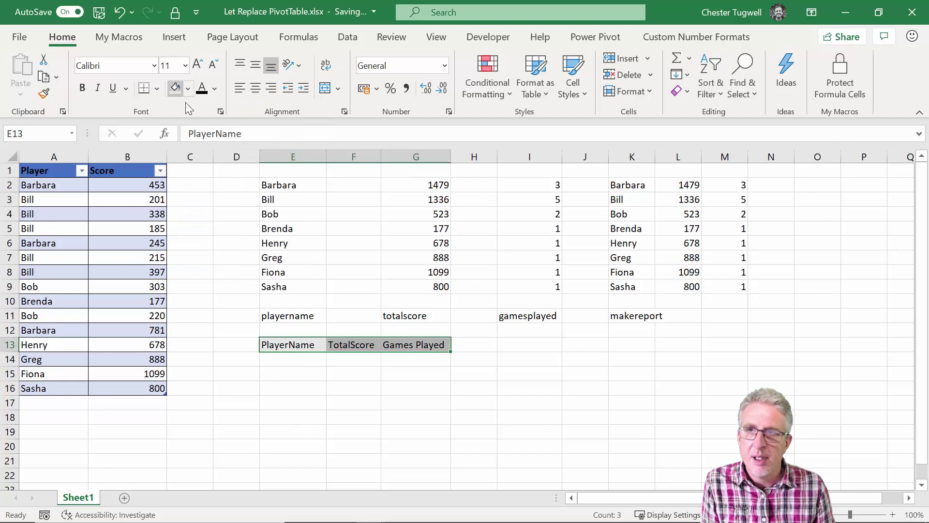
left_click(82, 88)
left_click(283, 359)
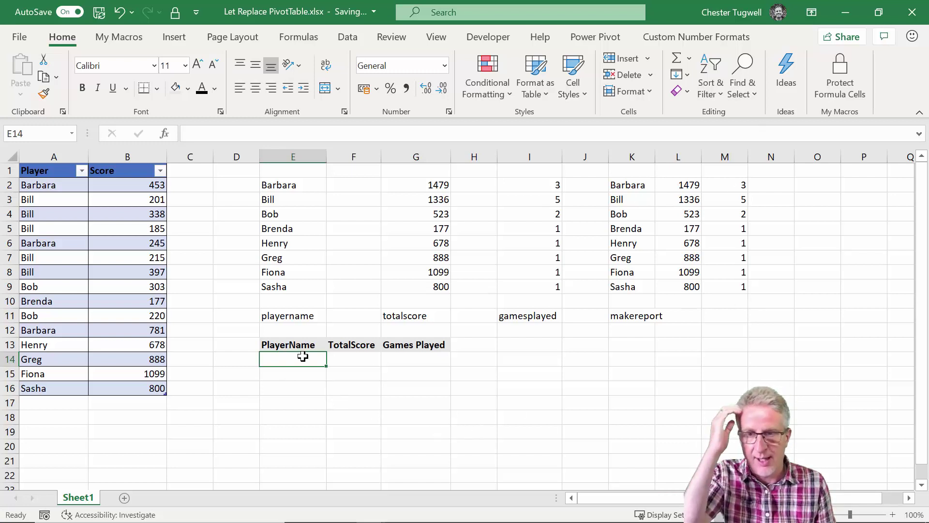
- In E14 begin =LET defining playername as UNIQUE(ScoreSheet[Player])
type("=")
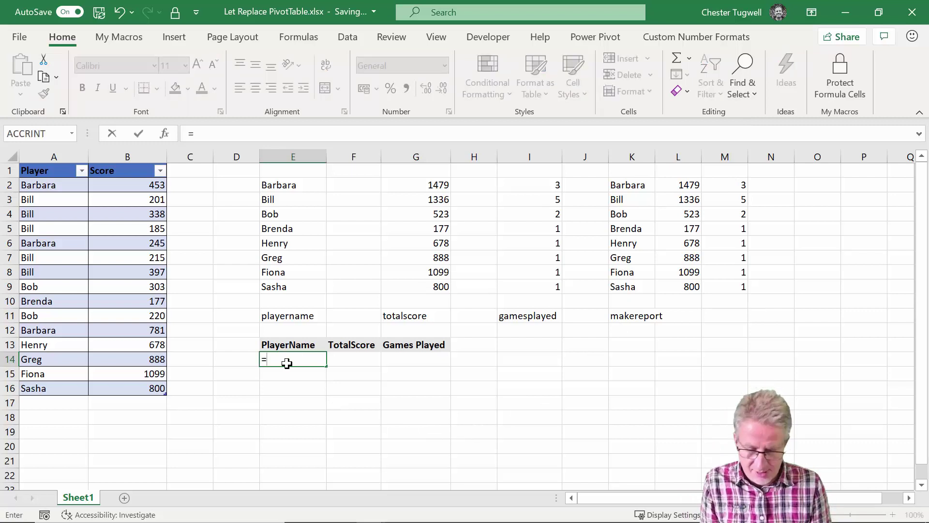
type("let(")
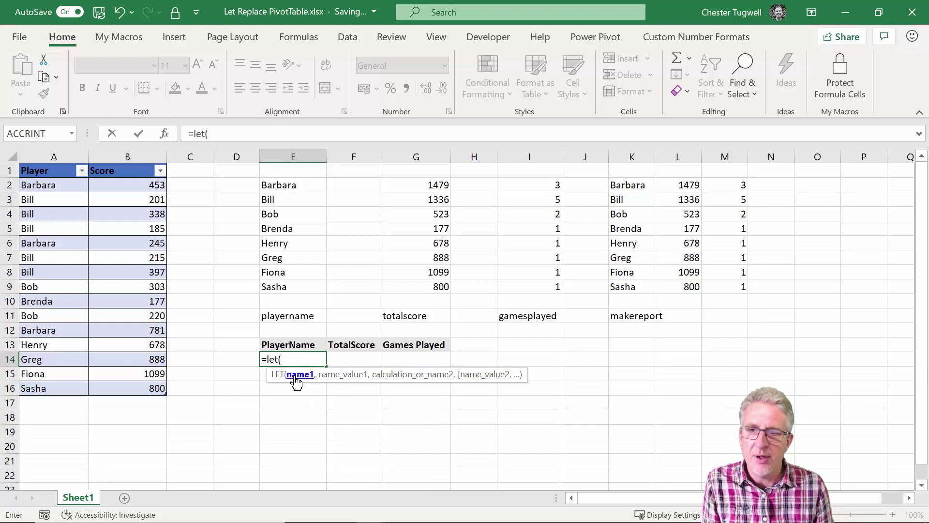
type("p")
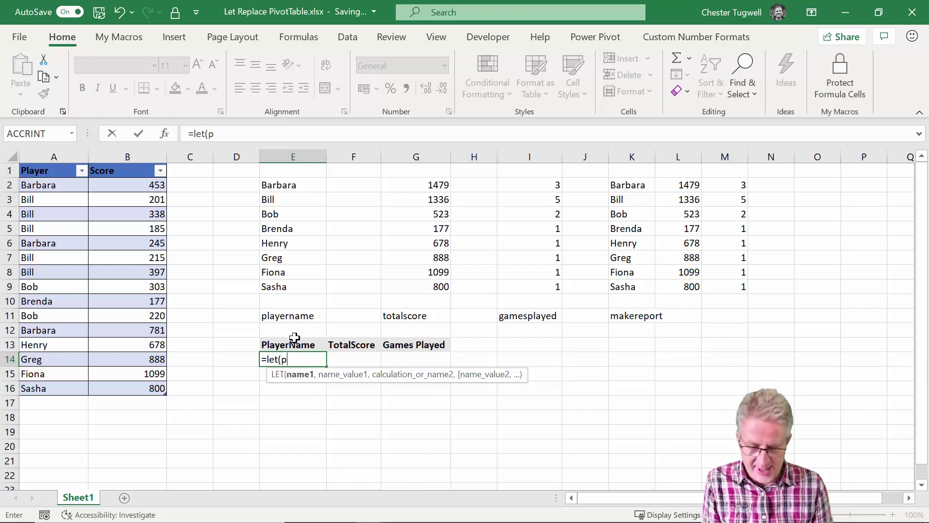
type("layernam")
key("BackSpace")
key("BackSpace")
key("BackSpace")
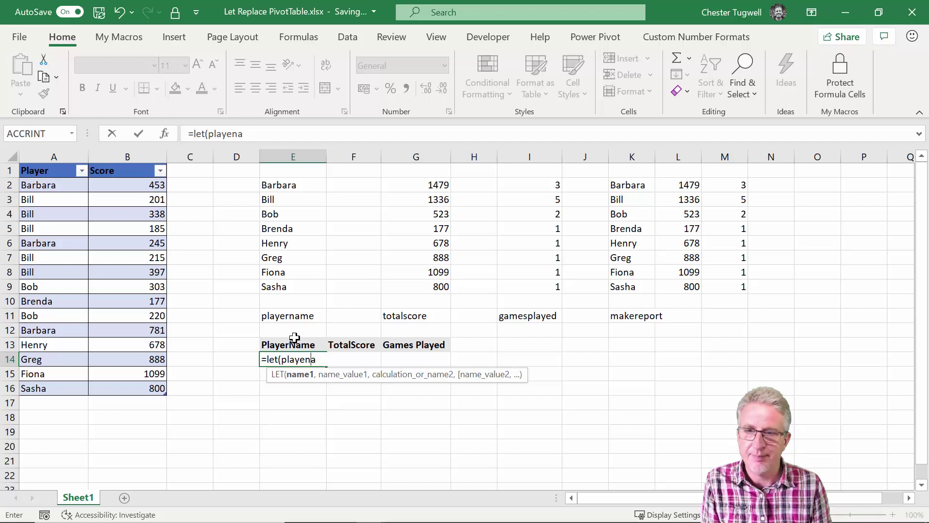
type("name")
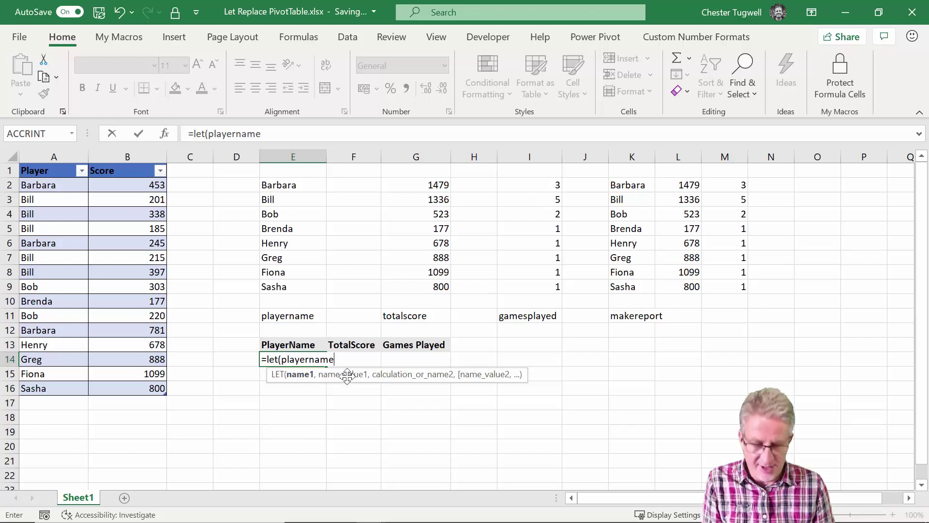
type(",")
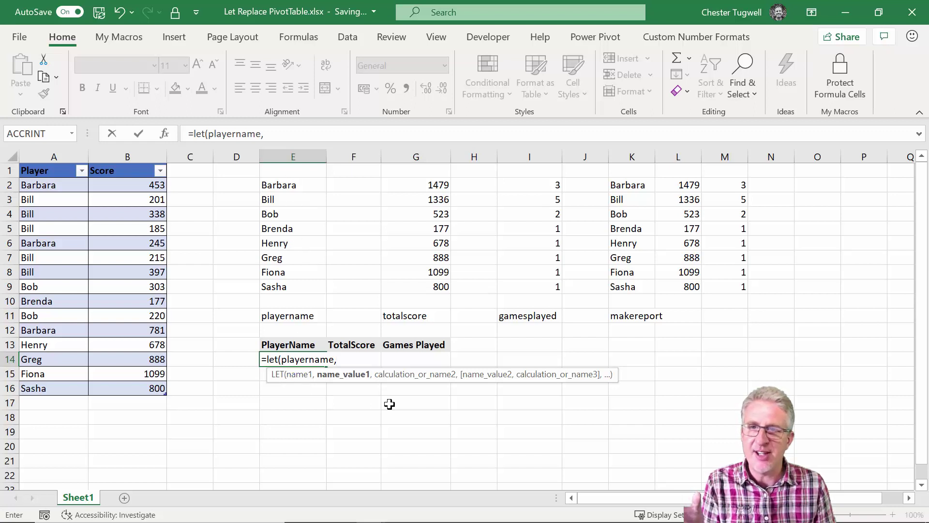
type("ujn")
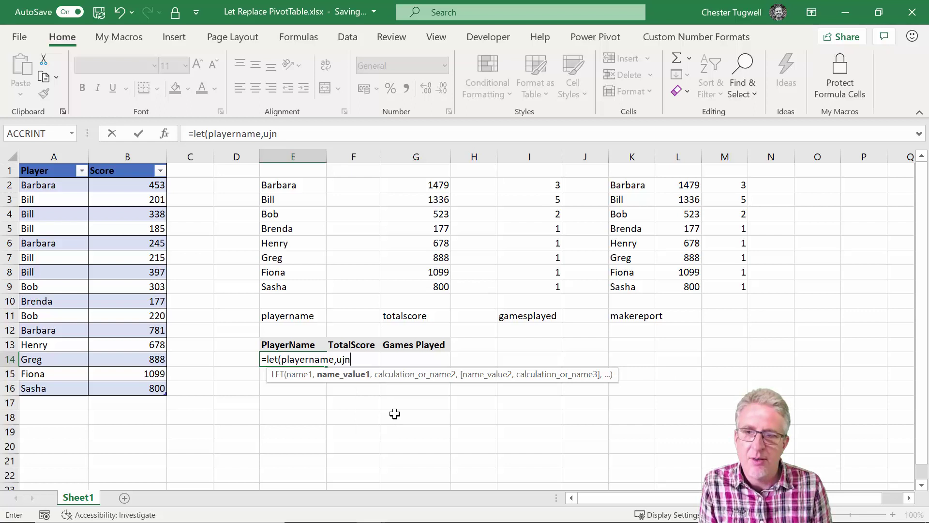
key("BackSpace")
key("BackSpace")
type("niq")
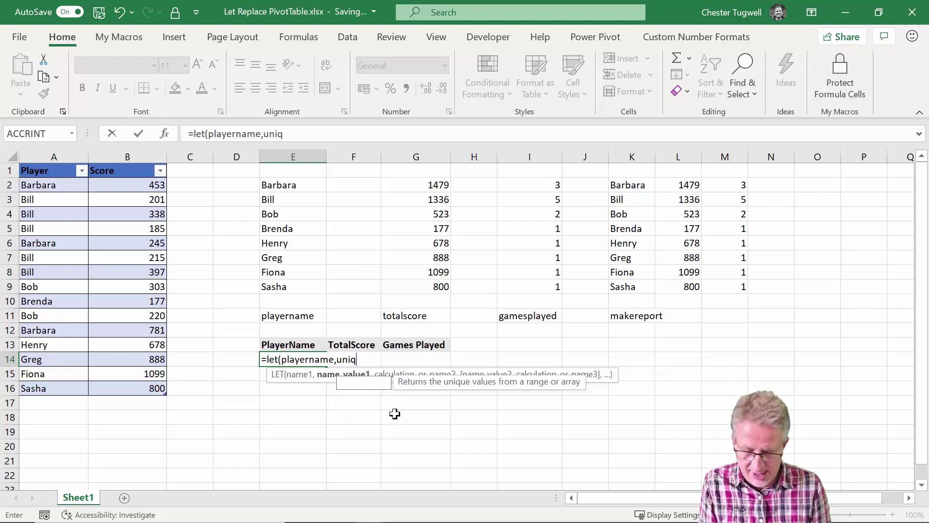
type("ue(")
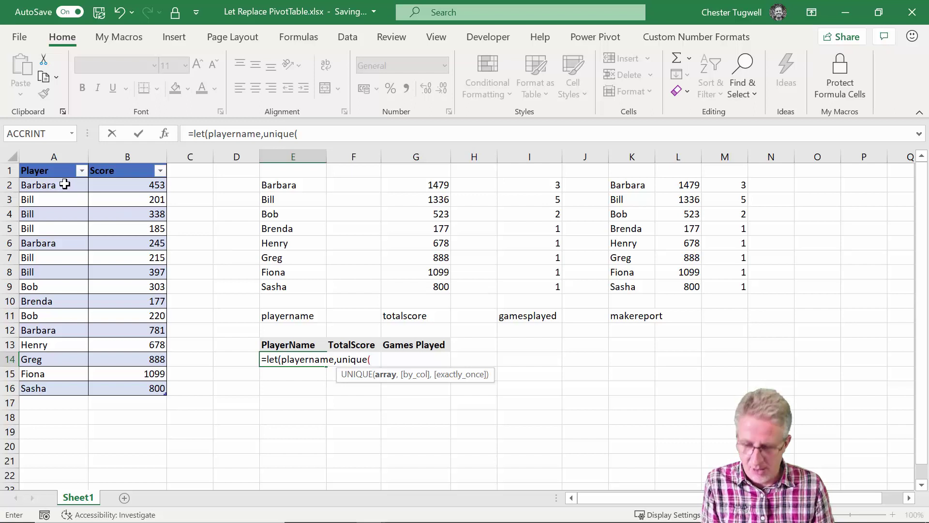
type("scor")
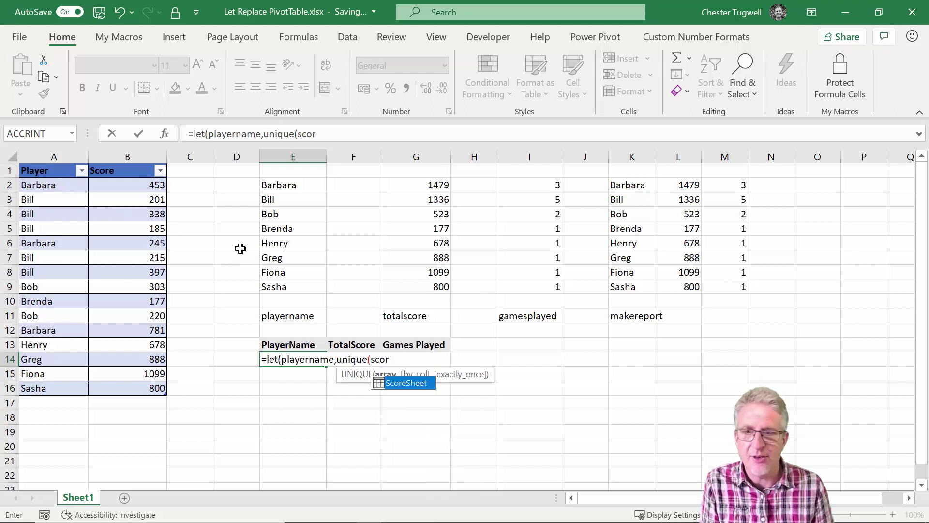
double_click(397, 383)
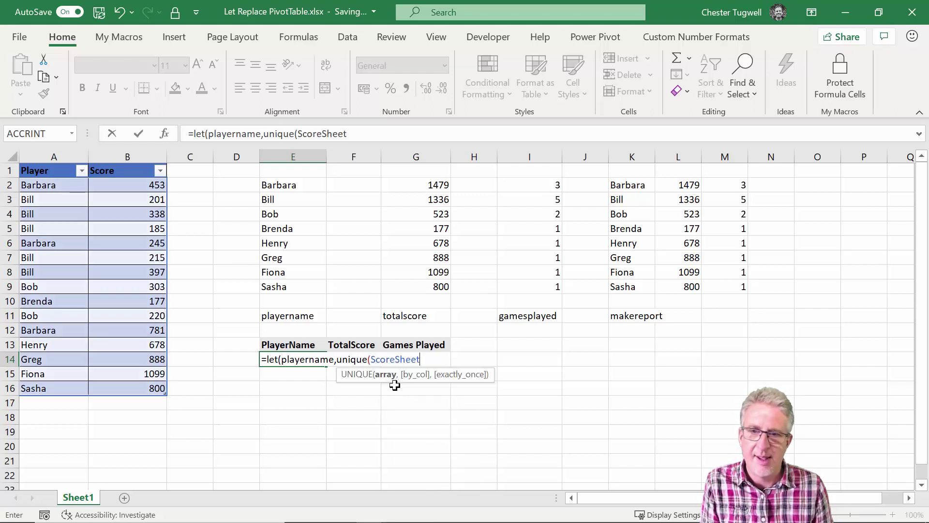
type("[")
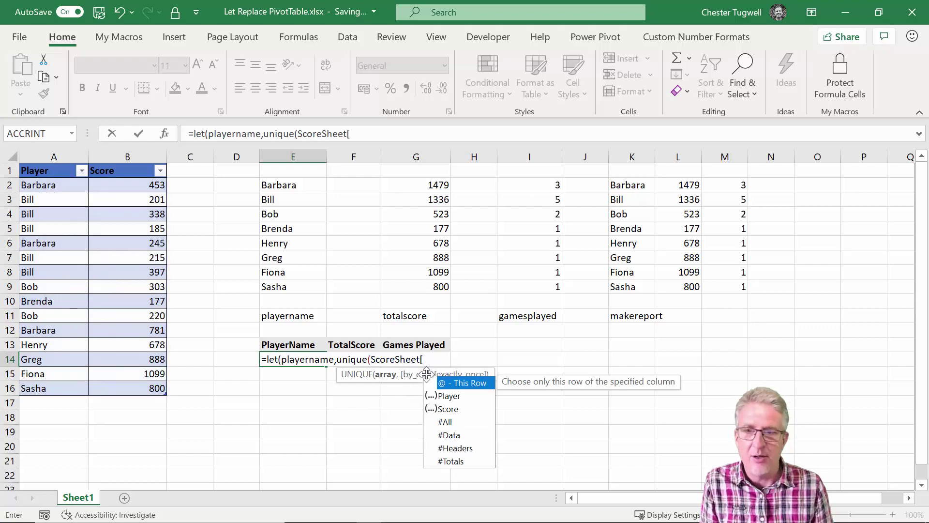
double_click(464, 397)
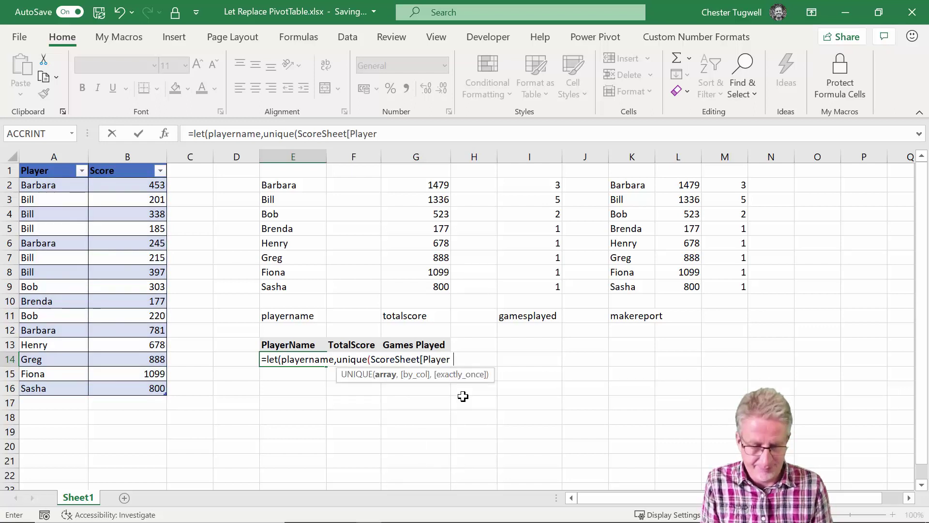
type("])")
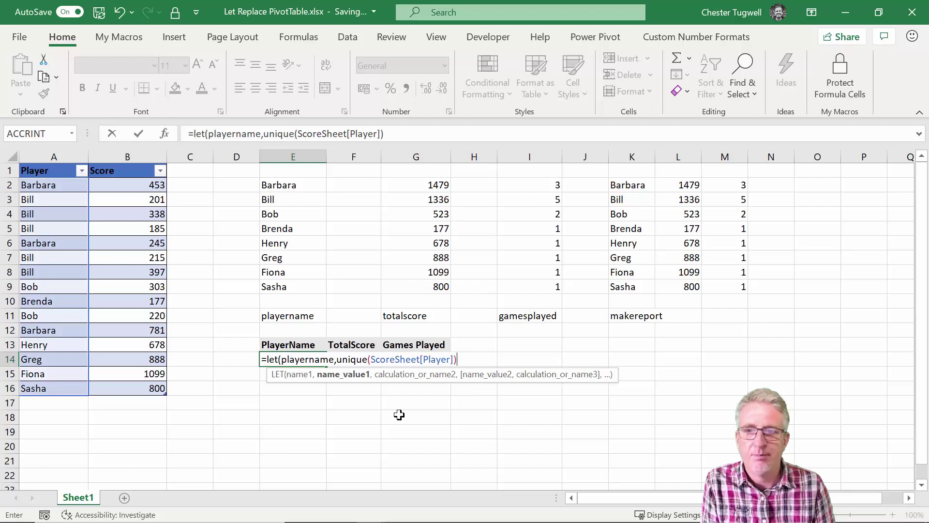
type(",")
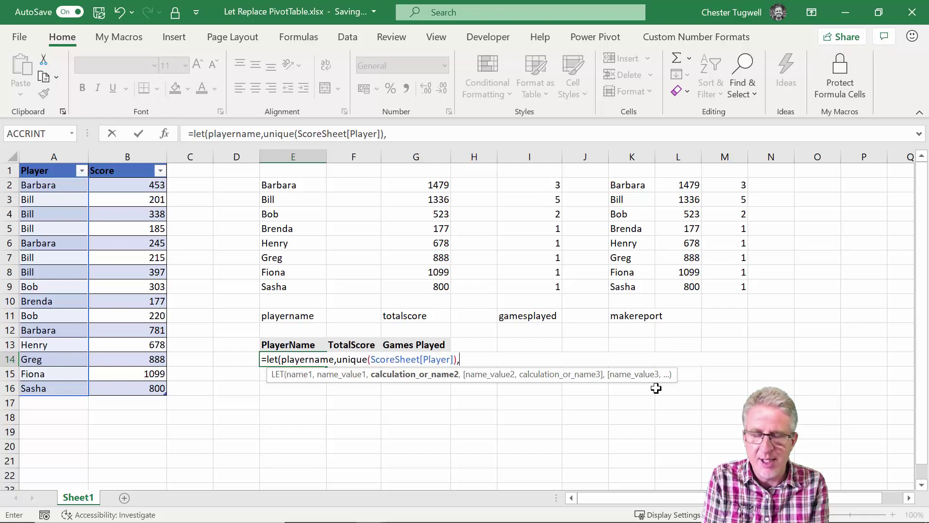
- Add totalscore as SUMIF(ScoreSheet[Player],playername,ScoreSheet[Score]) to the E14 LET formula
type("t")
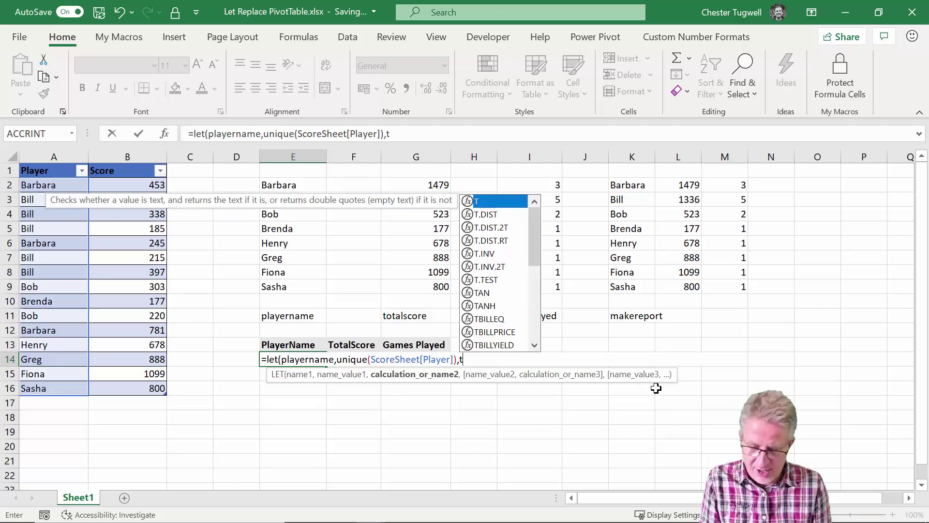
type("otalscore")
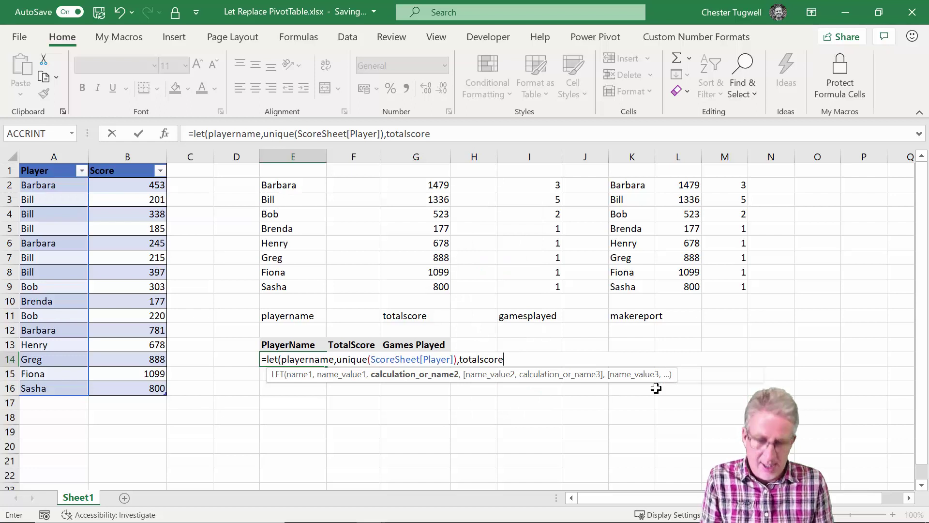
type(",")
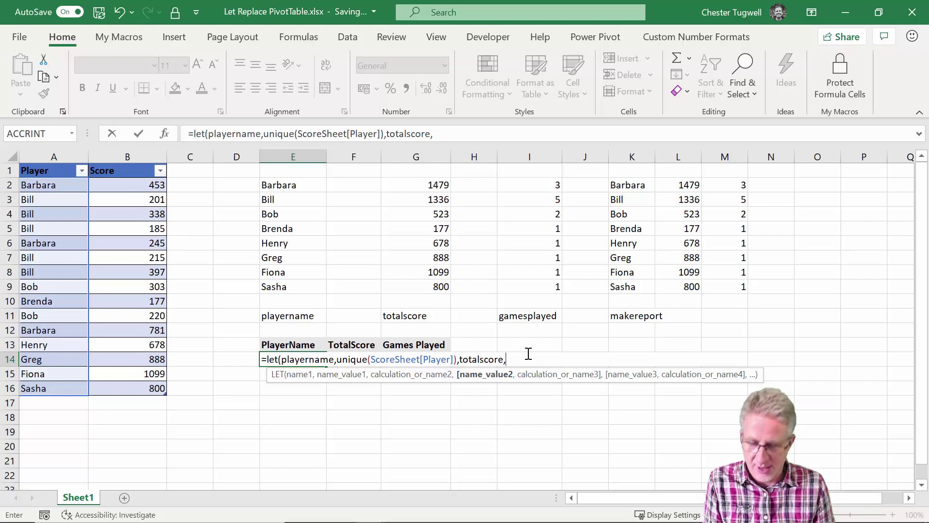
type("sumi")
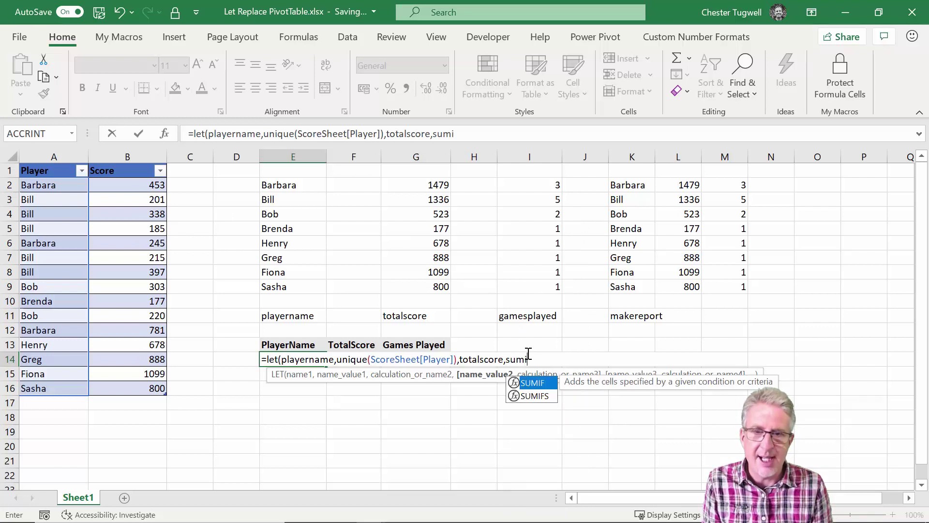
type("f(")
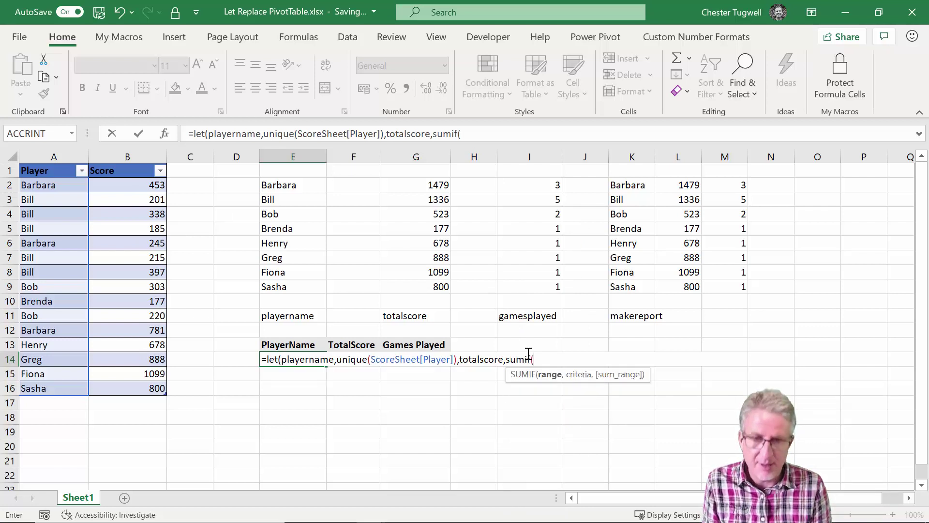
type("sc")
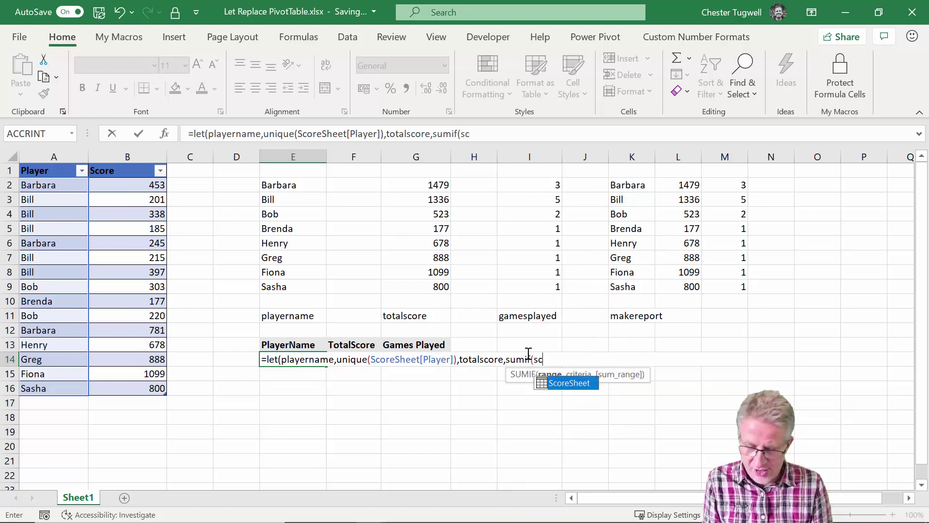
double_click(560, 382)
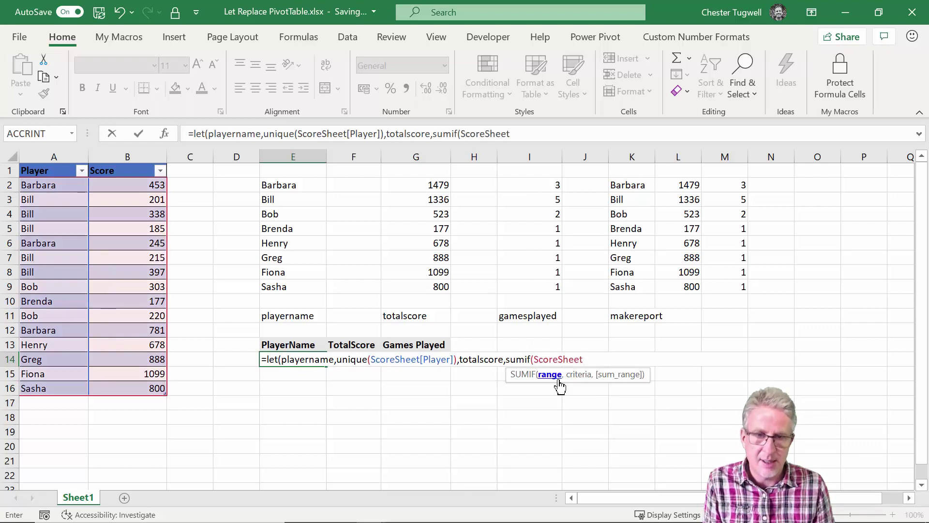
type("[")
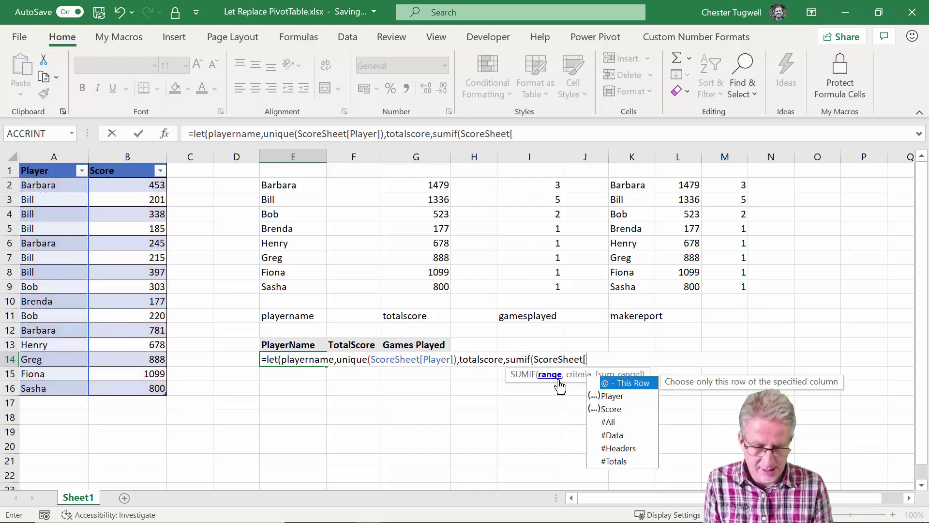
double_click(612, 400)
type("]")
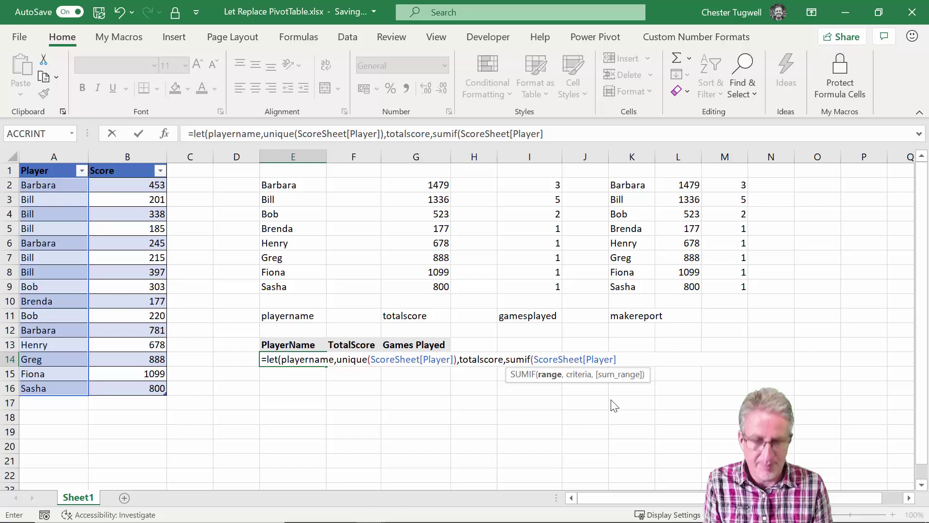
type(",")
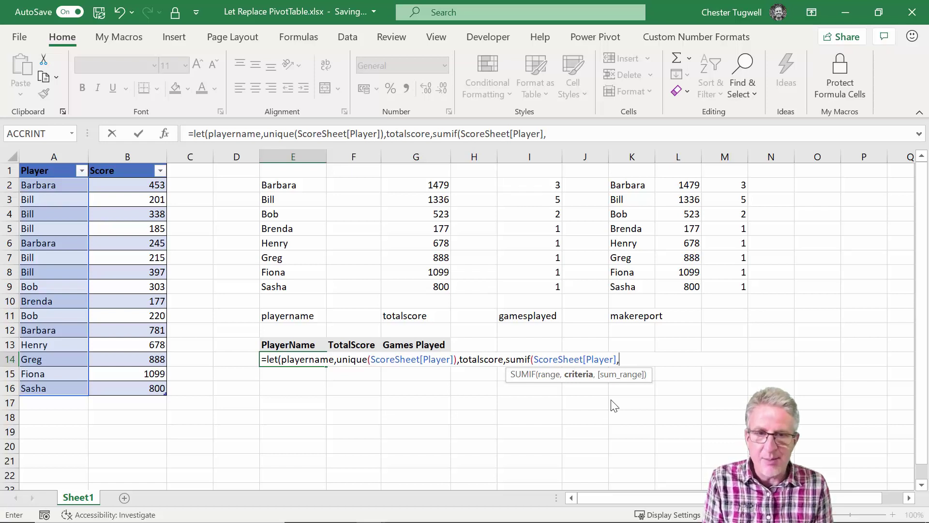
type("playe")
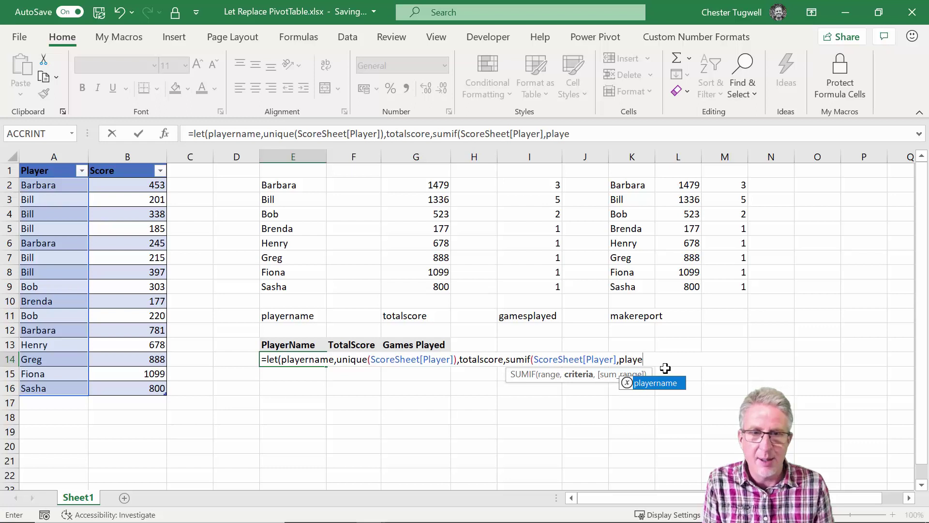
double_click(645, 382)
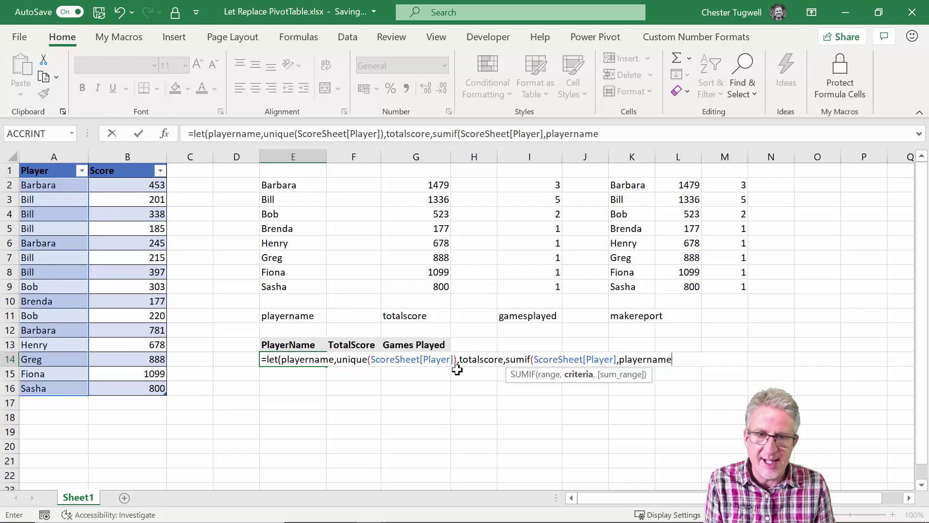
type(",")
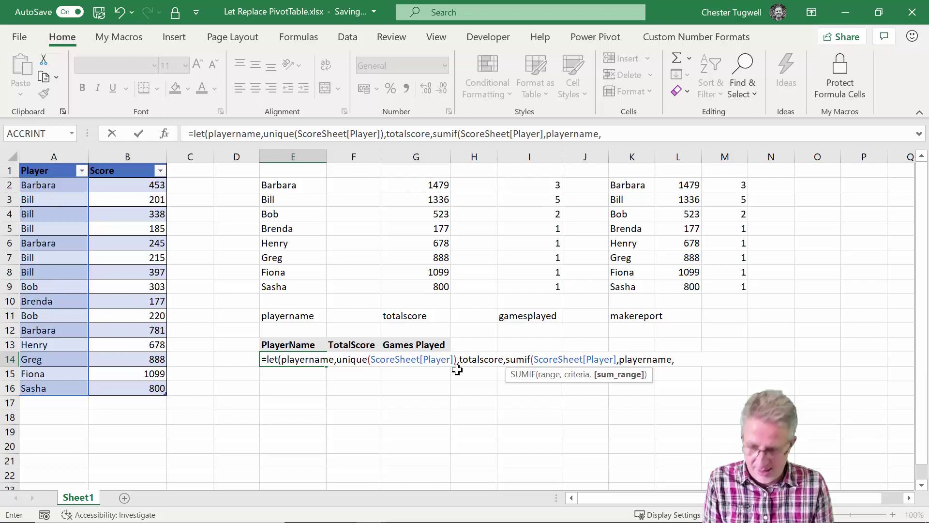
type("score")
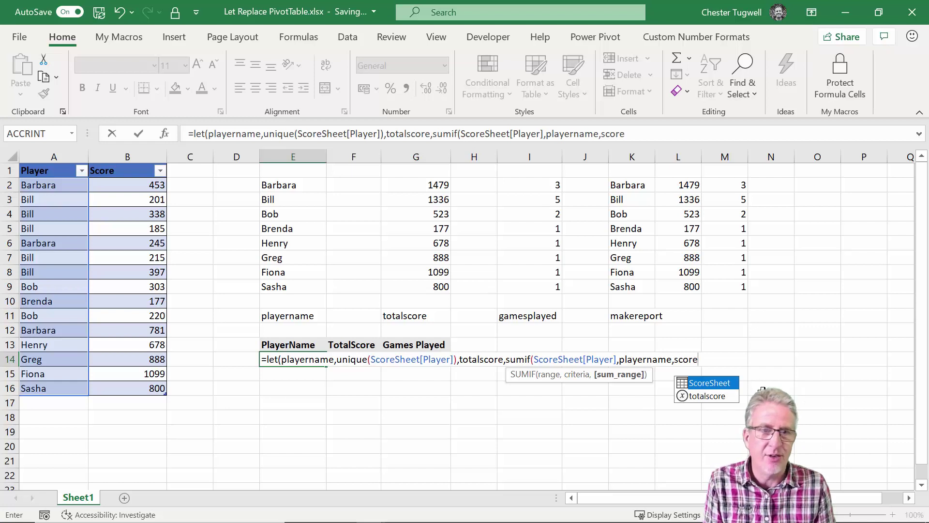
double_click(709, 382)
type("[")
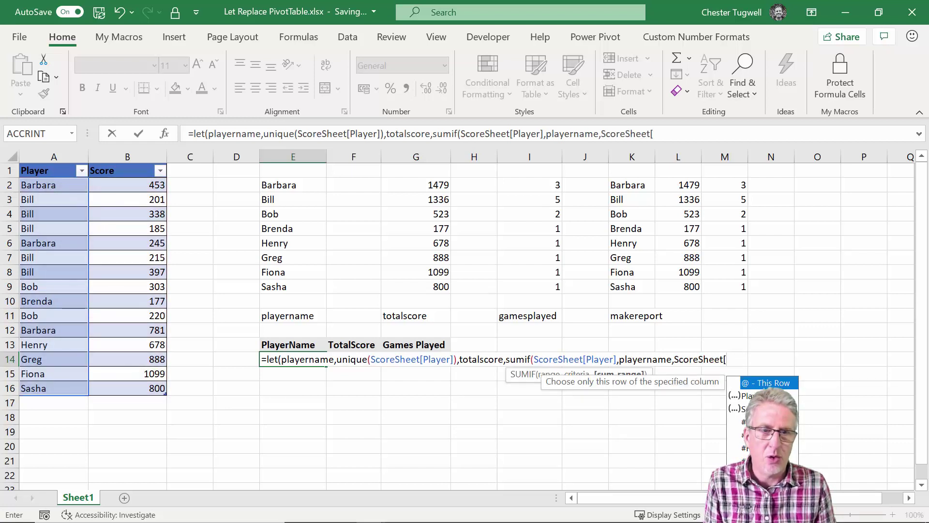
double_click(745, 409)
type("])")
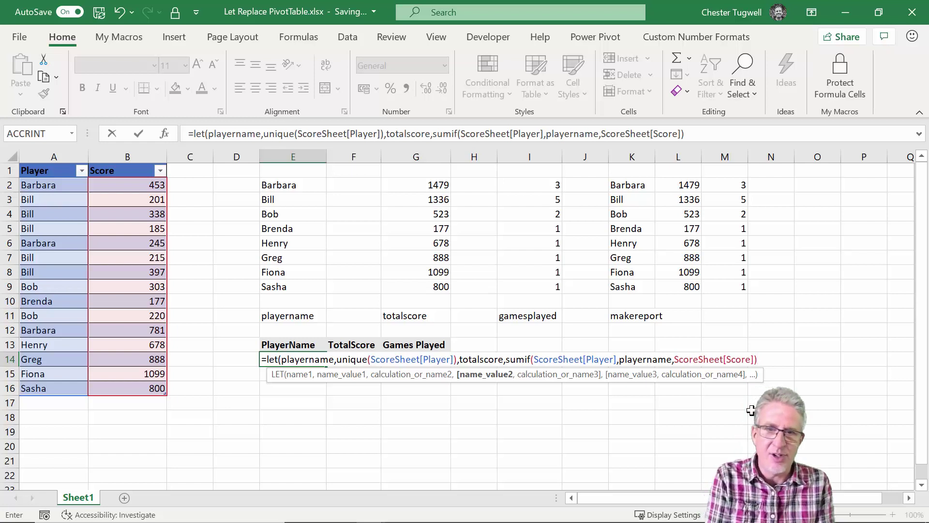
type(",")
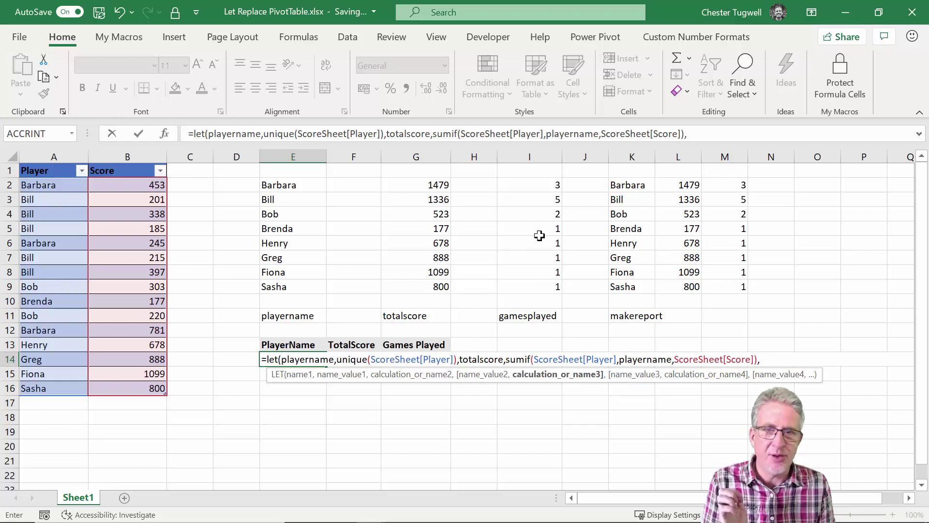
- Add gamesplayed as COUNTIF(ScoreSheet[Player],playername) to the E14 LET formula
type("game")
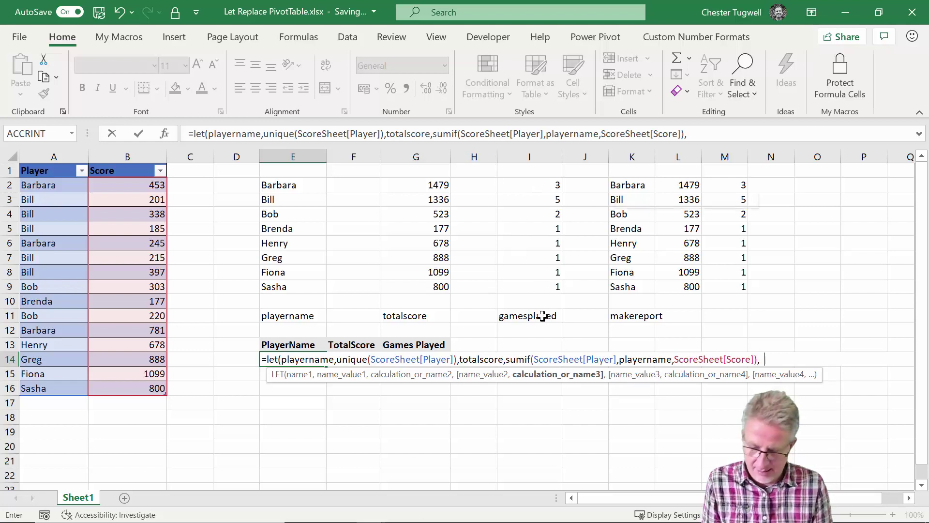
type("splaye")
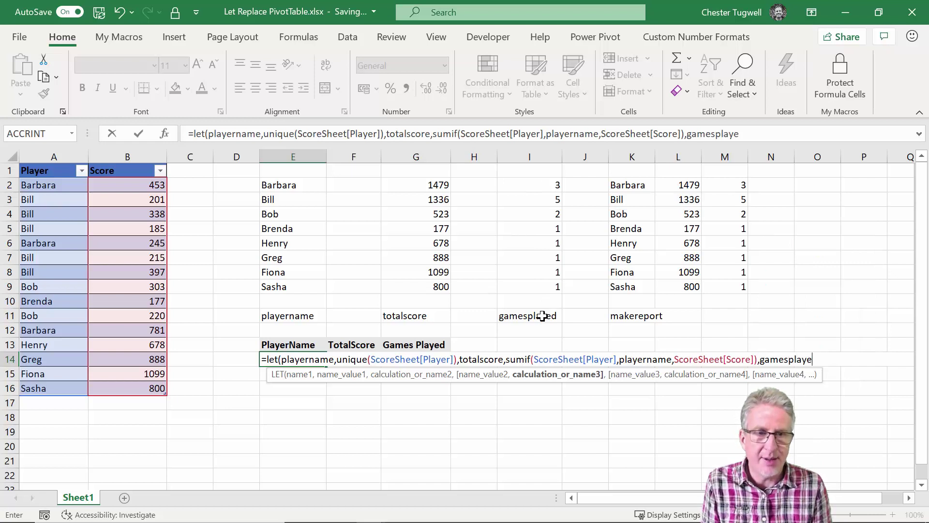
type("d,")
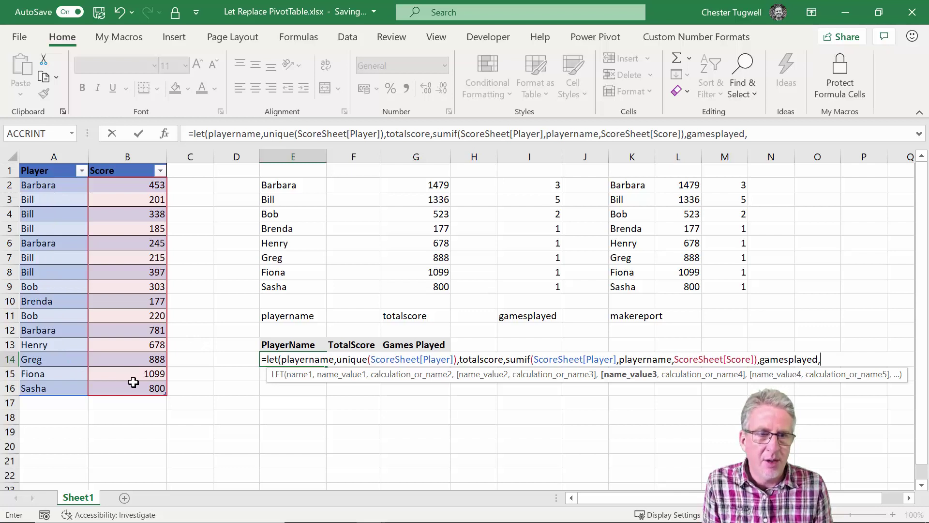
key("BackSpace")
type("count")
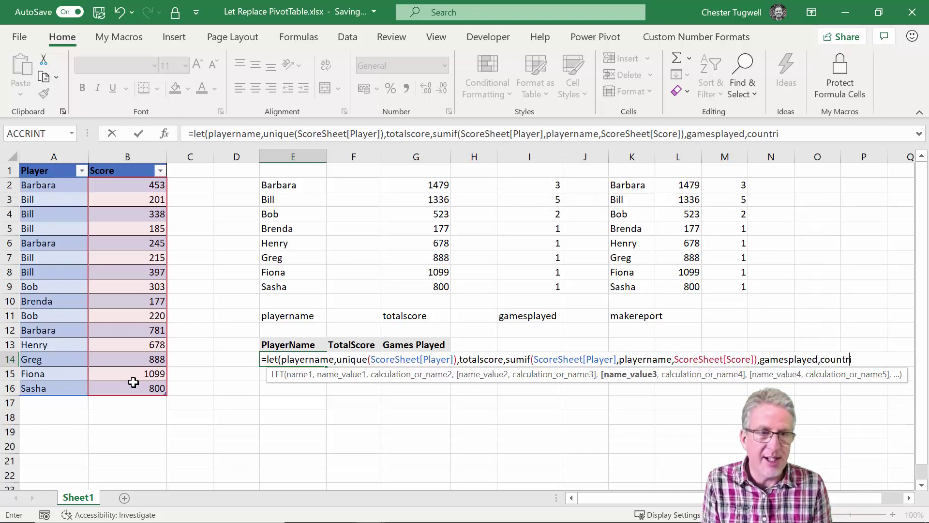
type("if(")
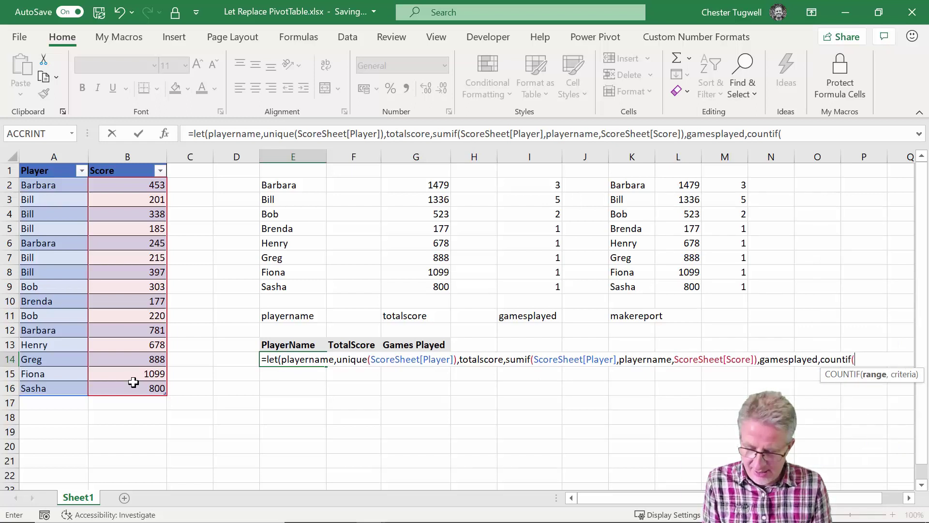
type("score")
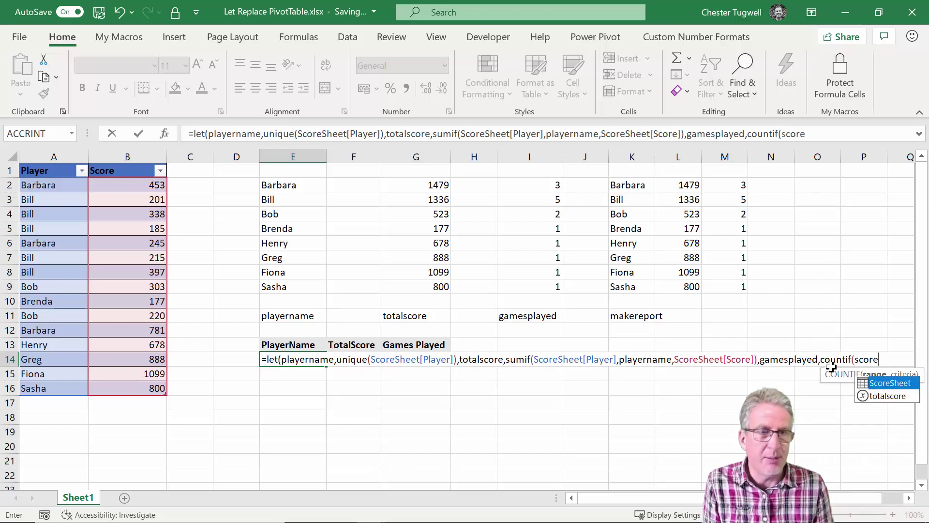
double_click(885, 383)
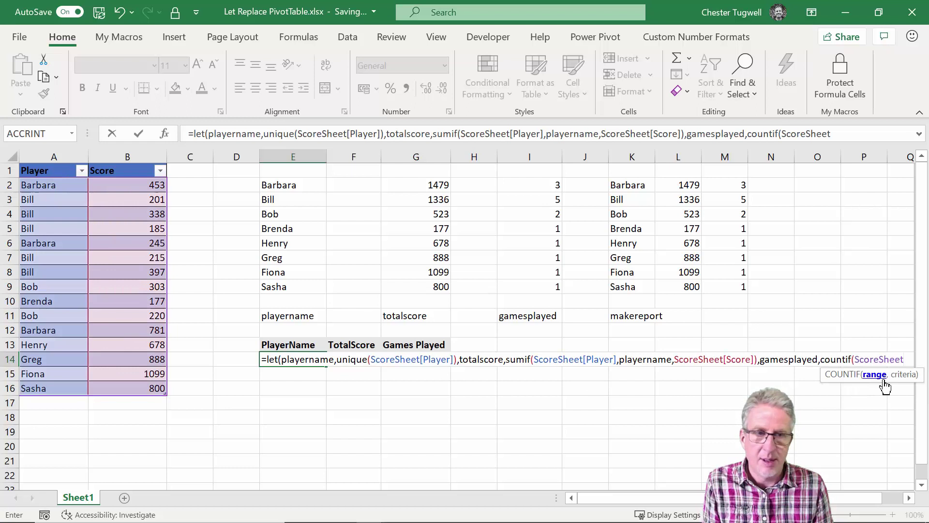
type("[")
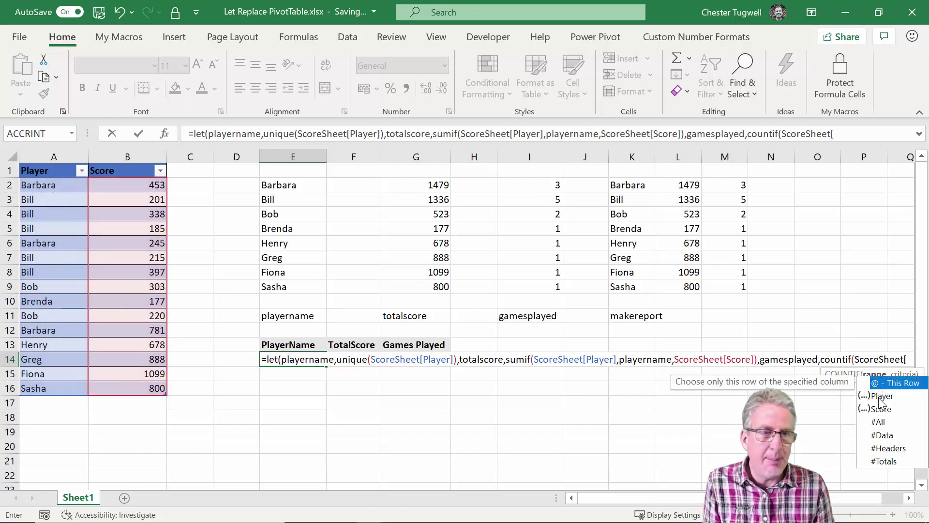
double_click(878, 397)
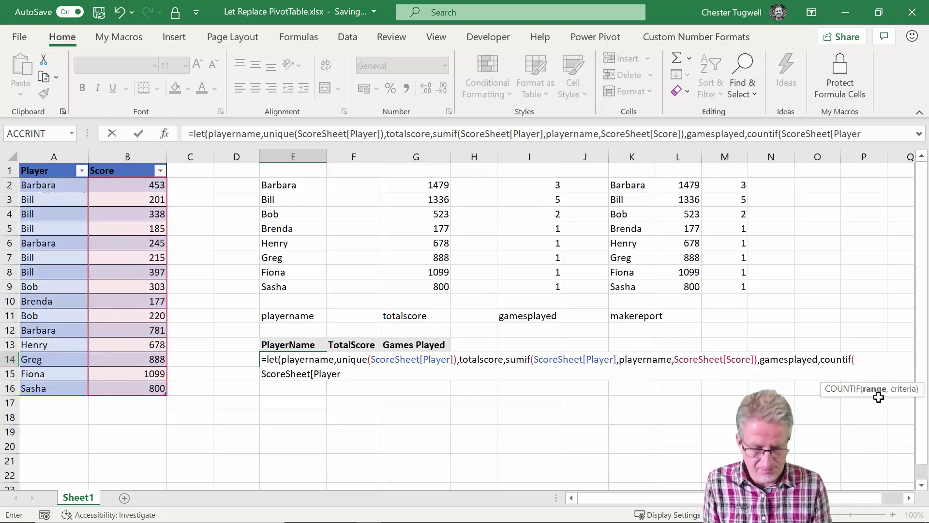
type("],")
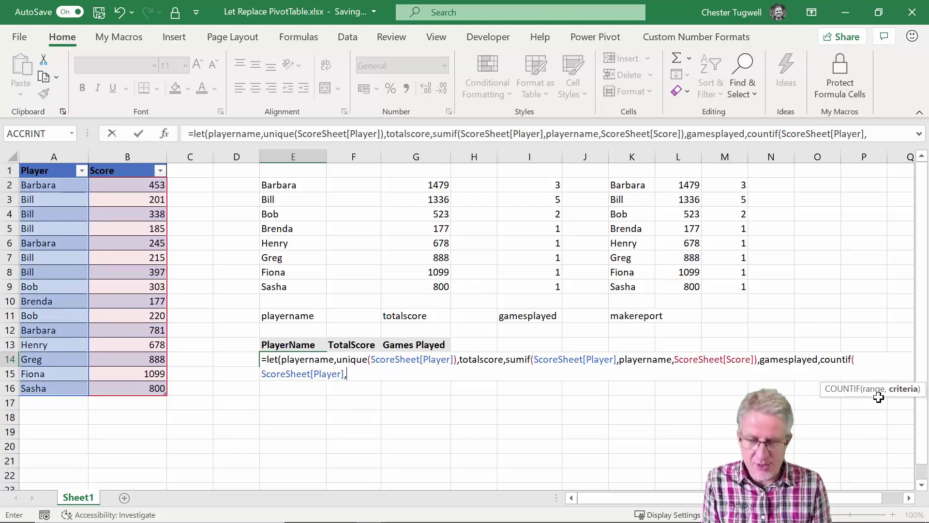
type("pla")
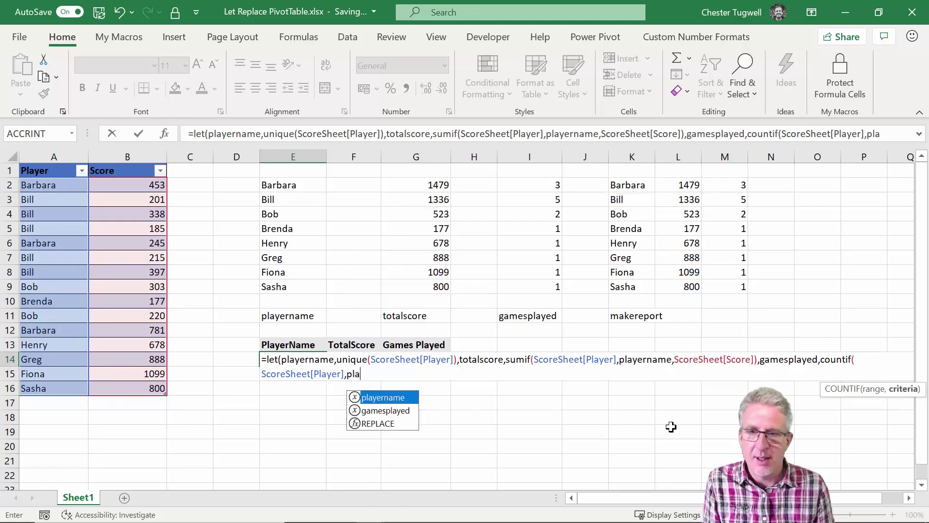
double_click(391, 397)
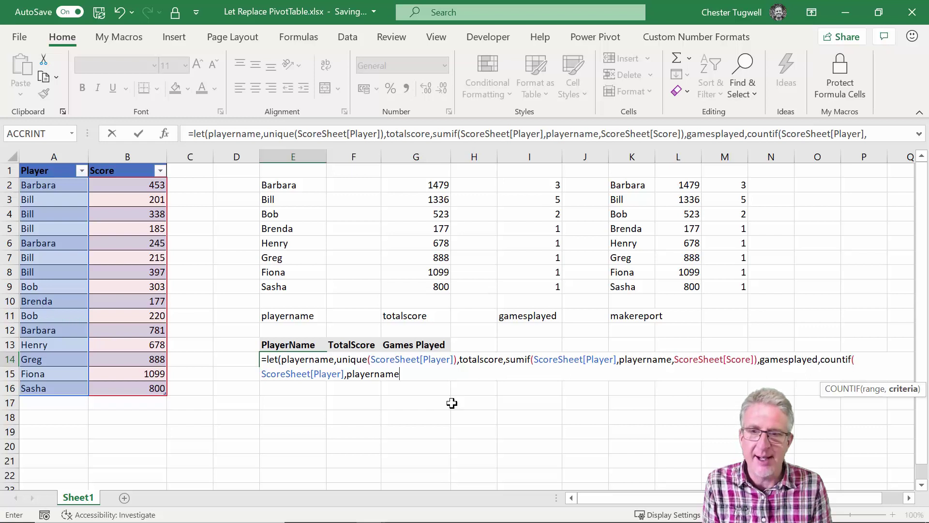
type(")")
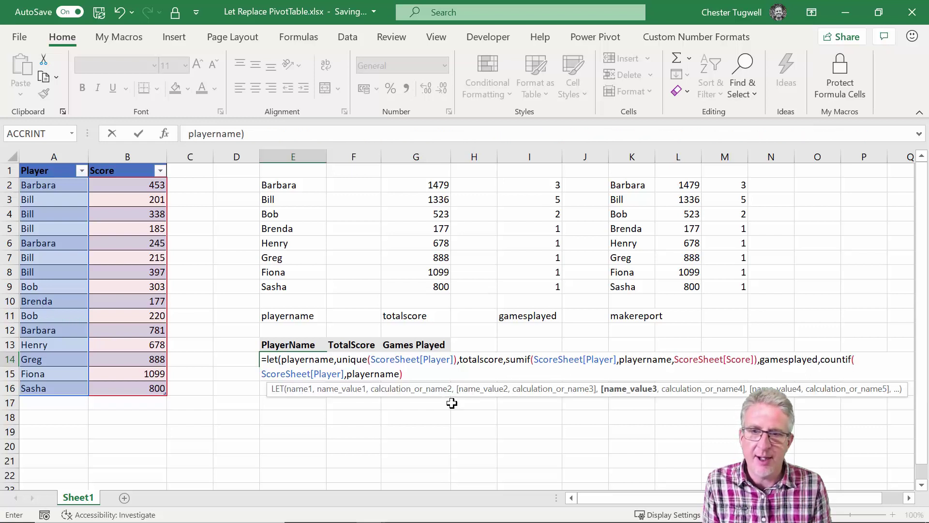
type(",")
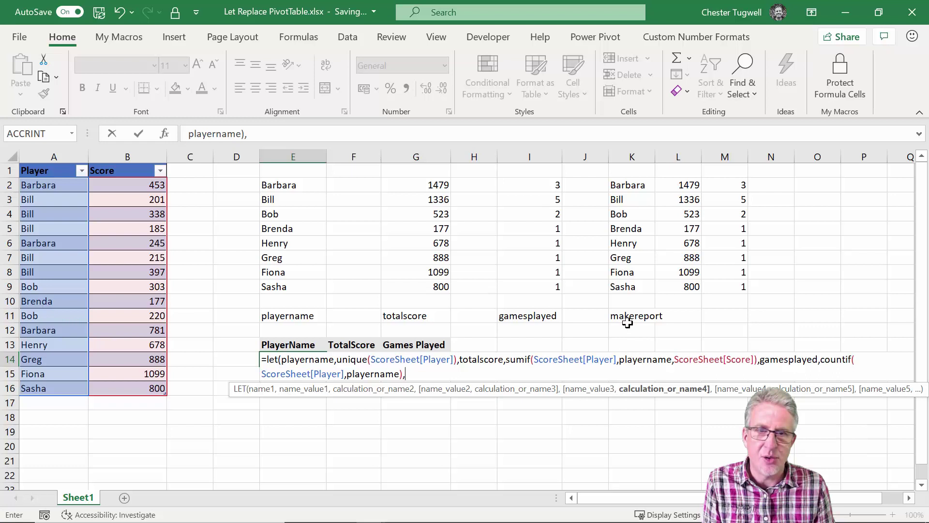
- Define makereport as CHOOSE({1,2,3},playername,totalscore,gamesplayed) in the E14 LET formula
type("make")
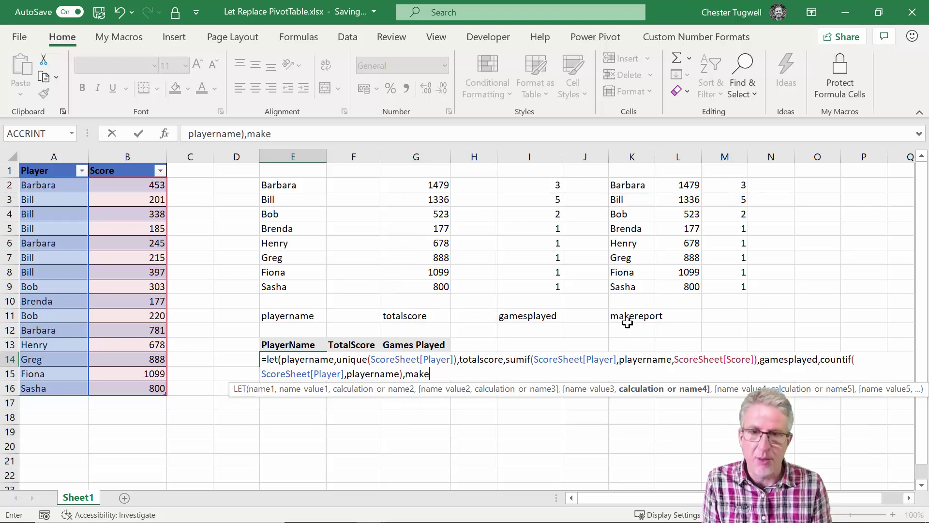
type("r")
type("ep")
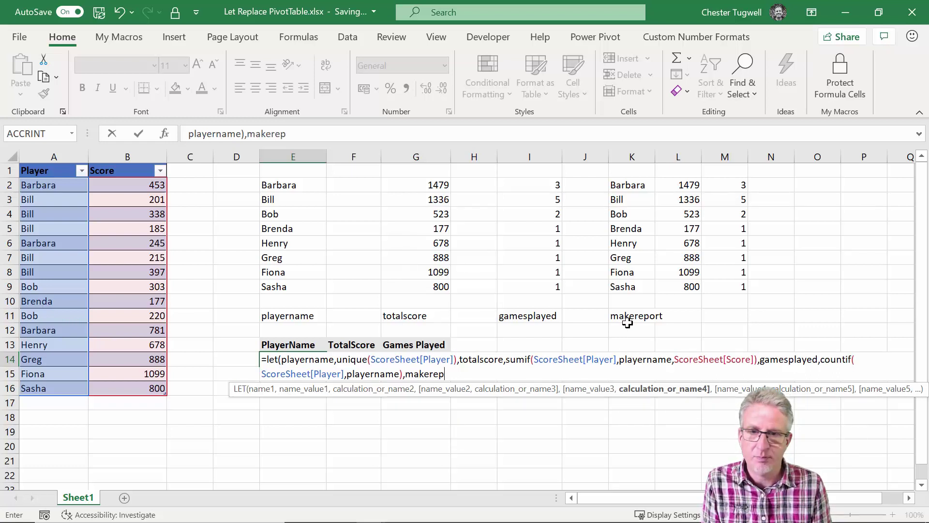
type("ort,")
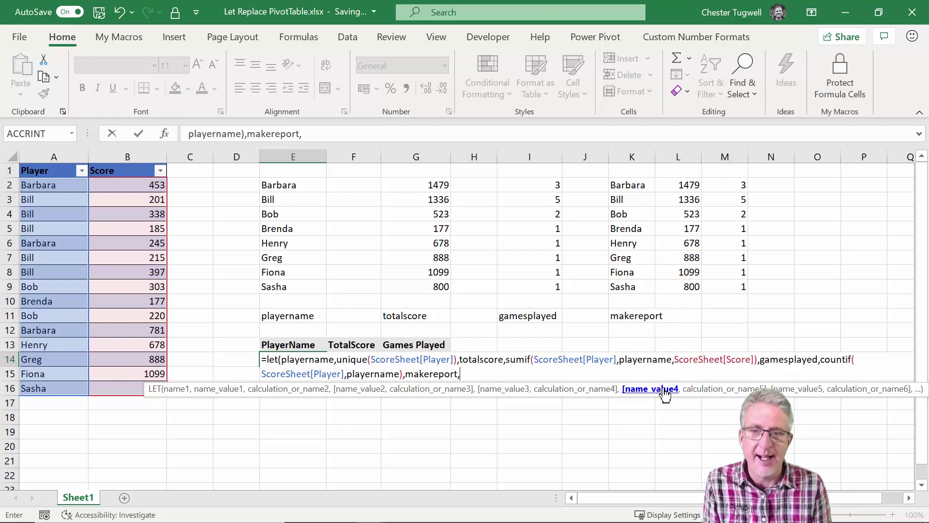
type("choose")
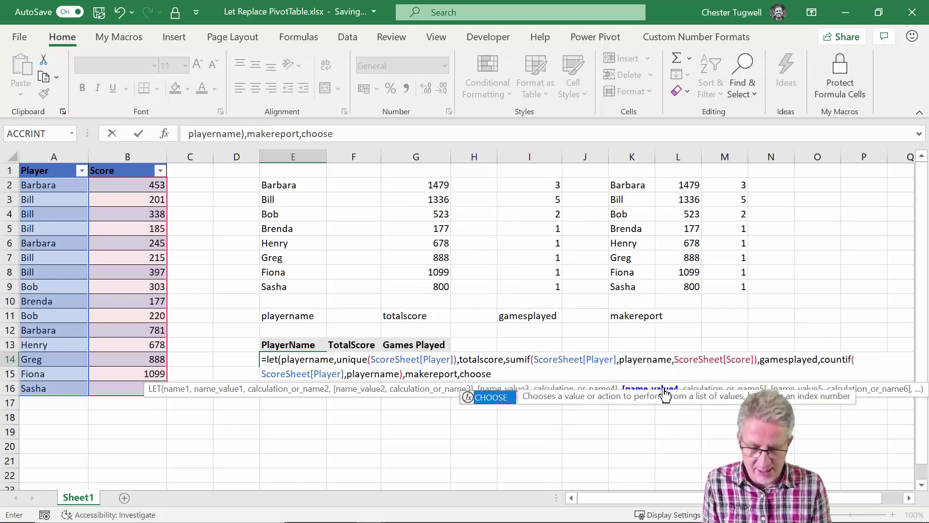
type("(")
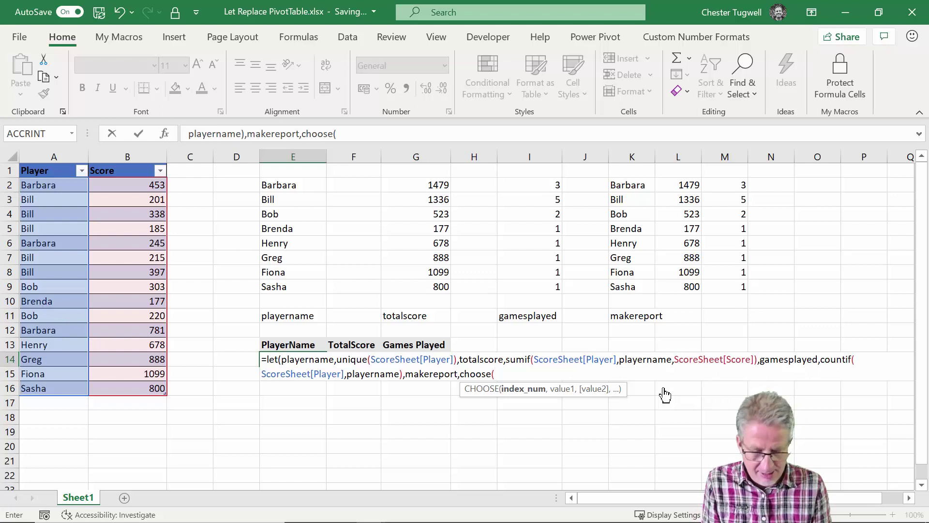
type("{1")
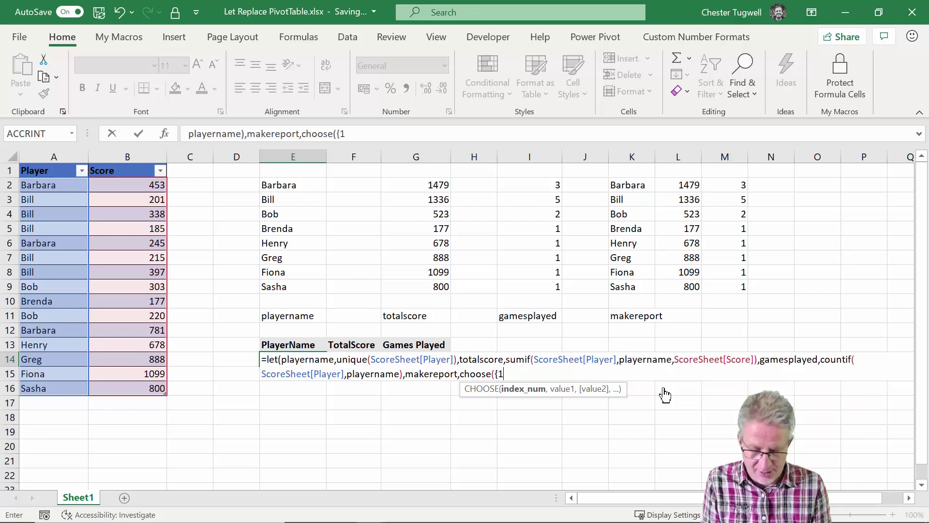
type(",2,3")
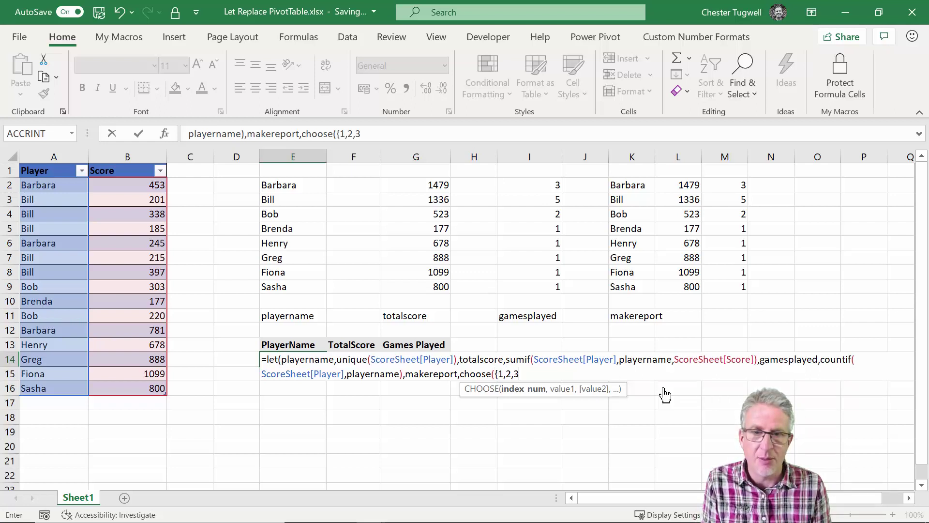
type("}")
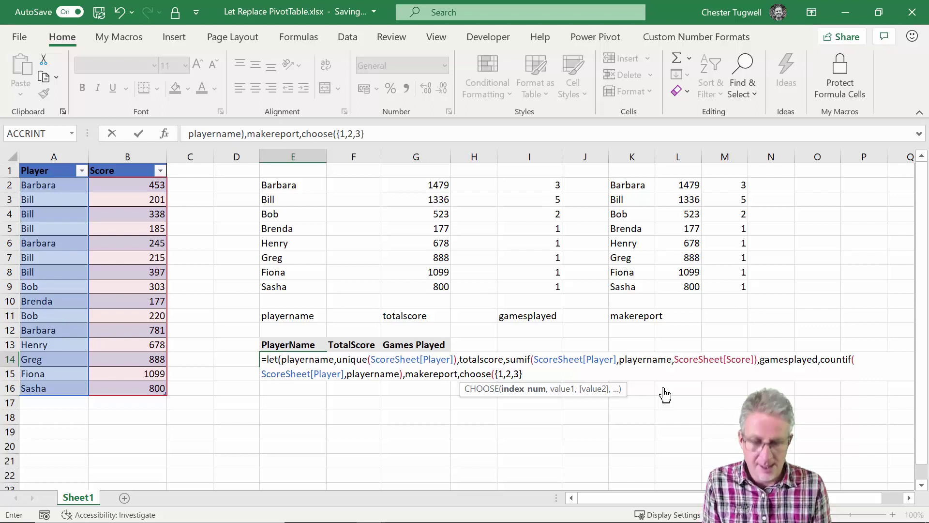
type(",")
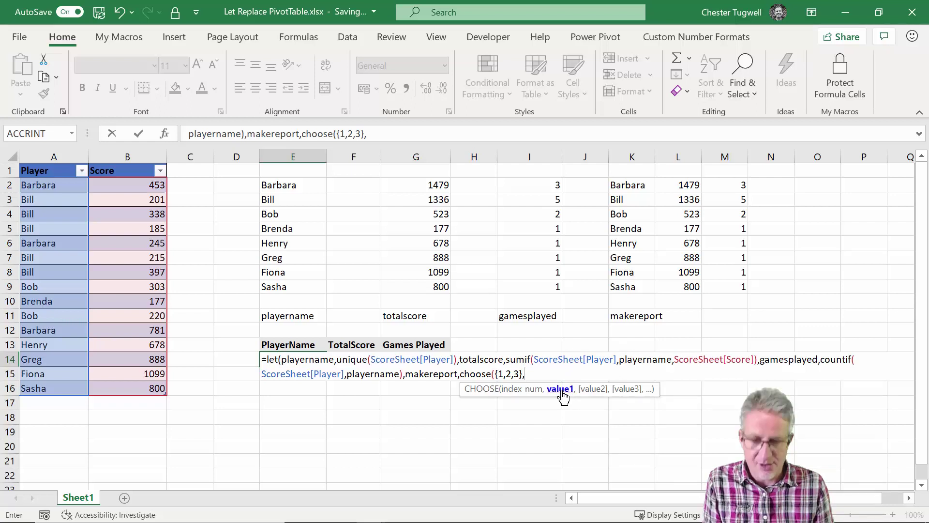
type("platr")
key("BackSpace")
key("BackSpace")
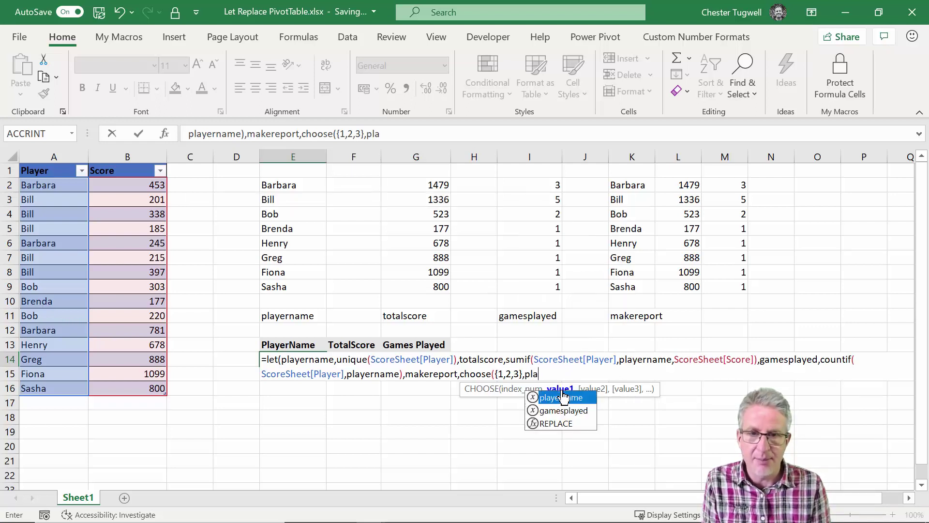
type("yername,")
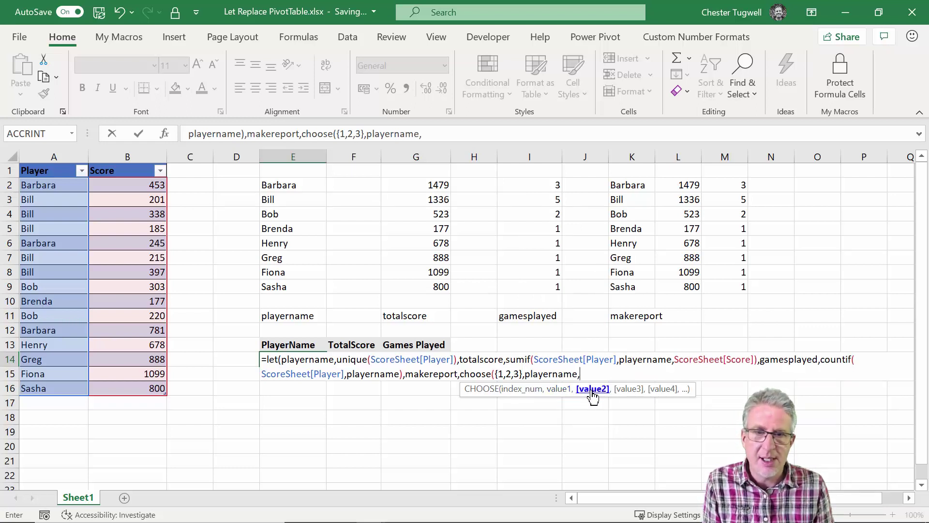
type("total")
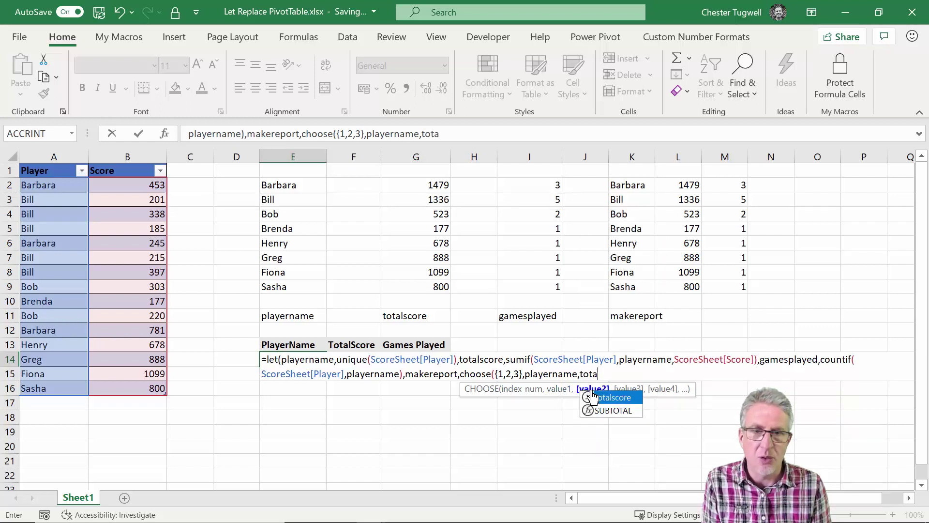
double_click(623, 398)
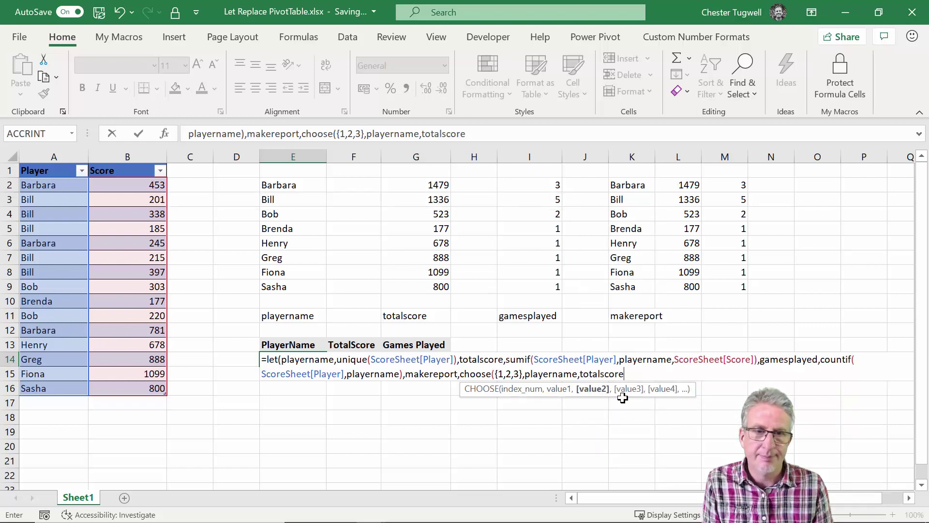
type(",")
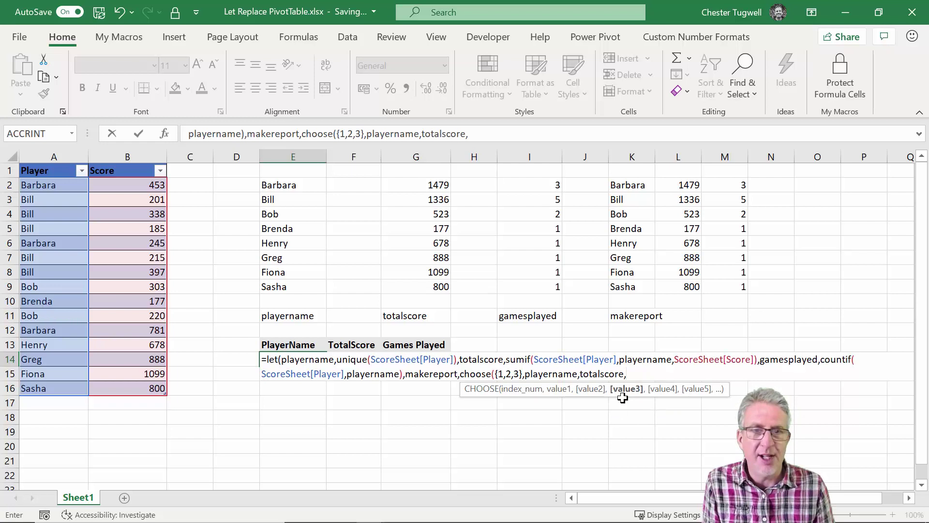
type("gam")
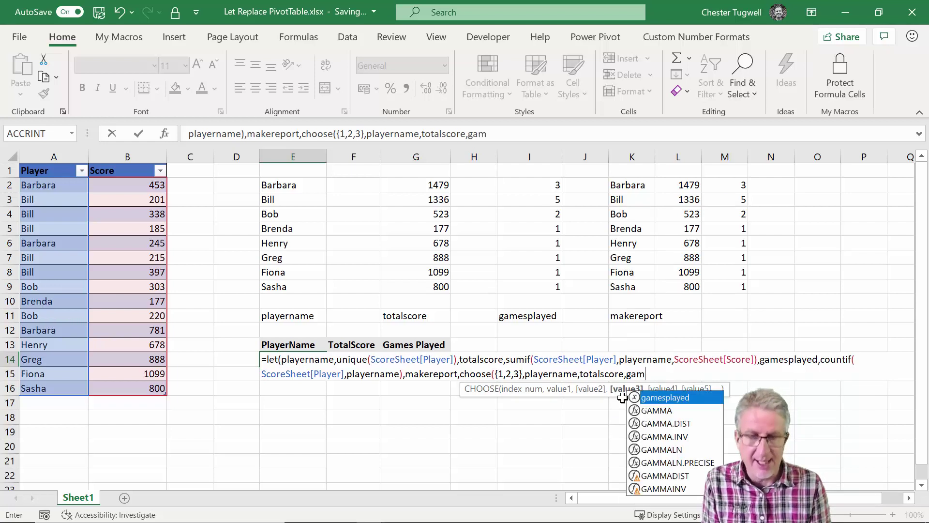
type("esplayed")
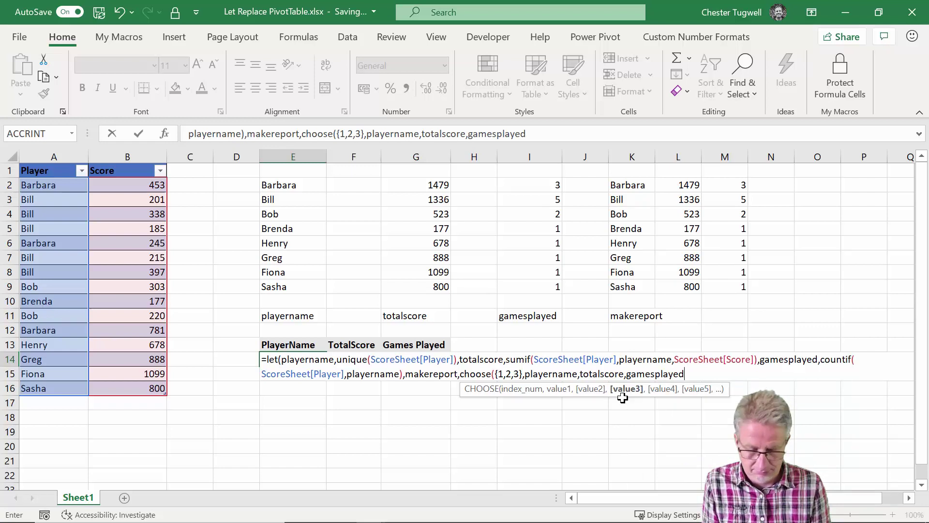
type("),")
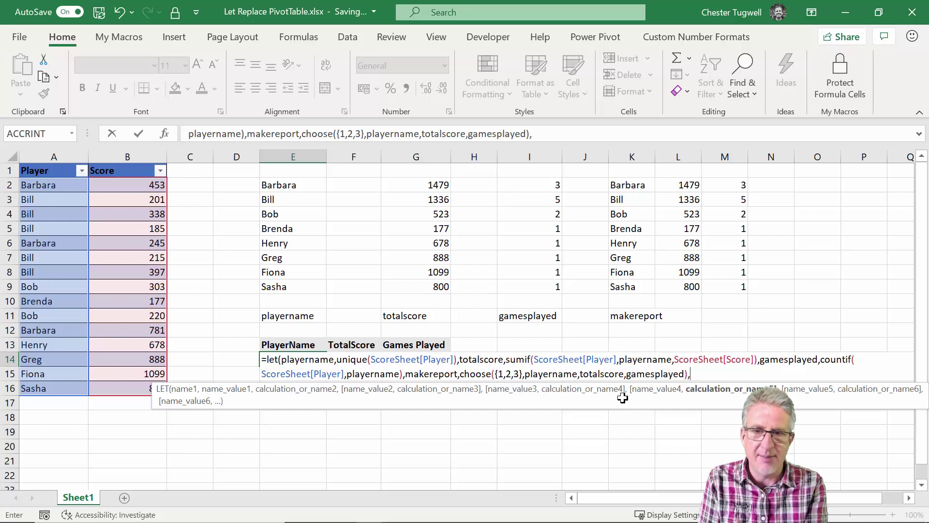
- Return makereport as the final result and commit the formula so the report spills
type("make")
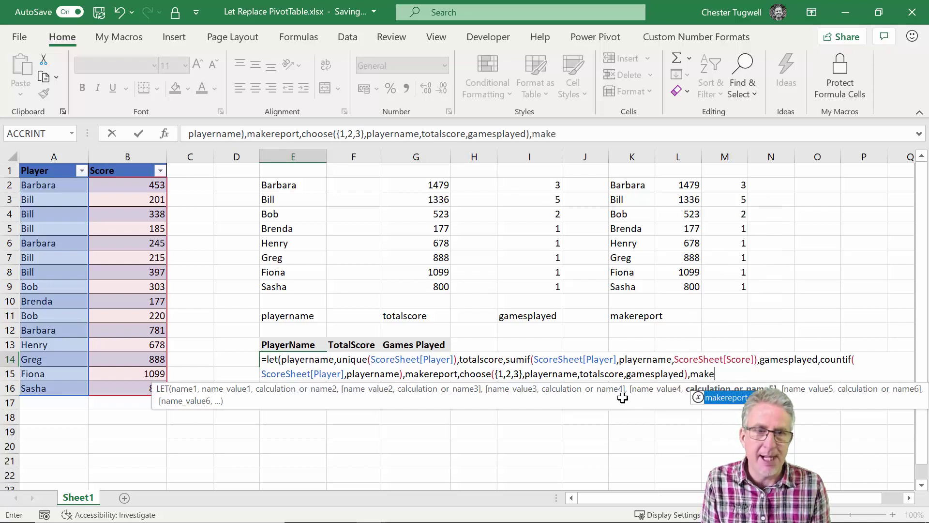
double_click(745, 397)
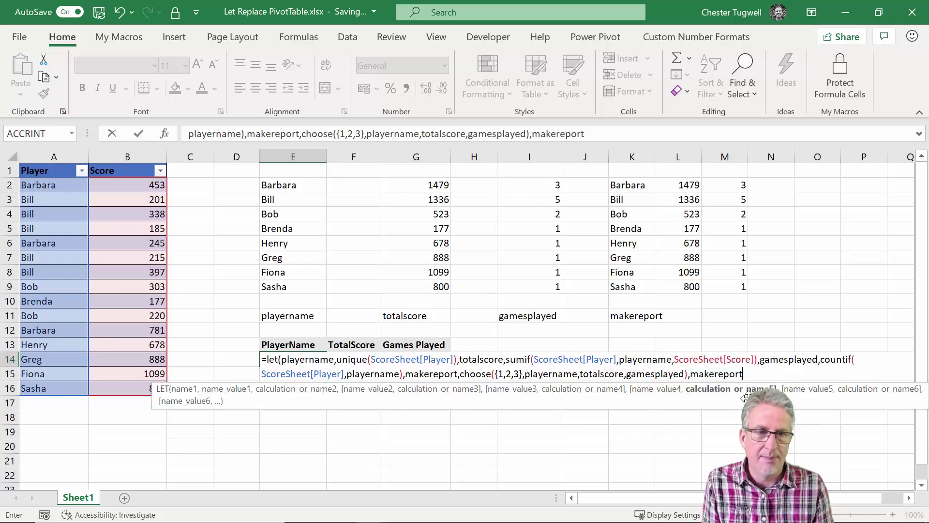
type(")")
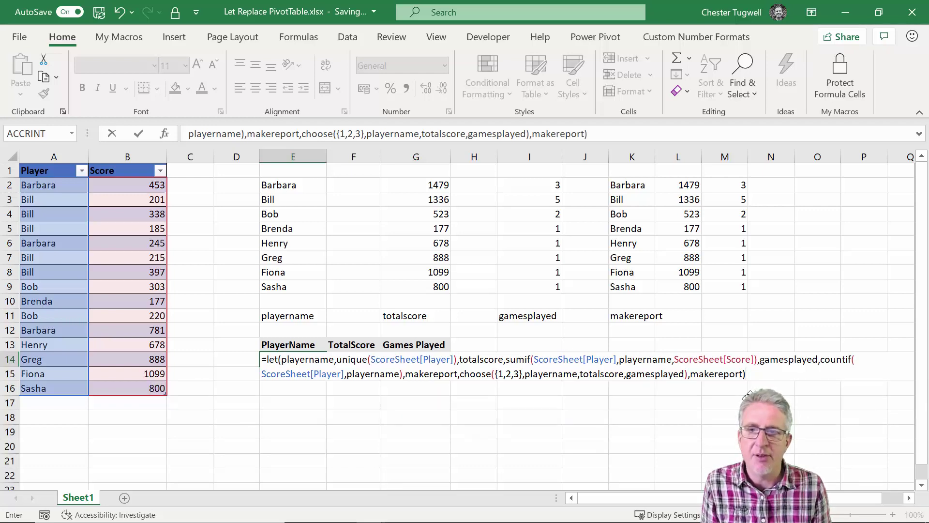
key("Return")
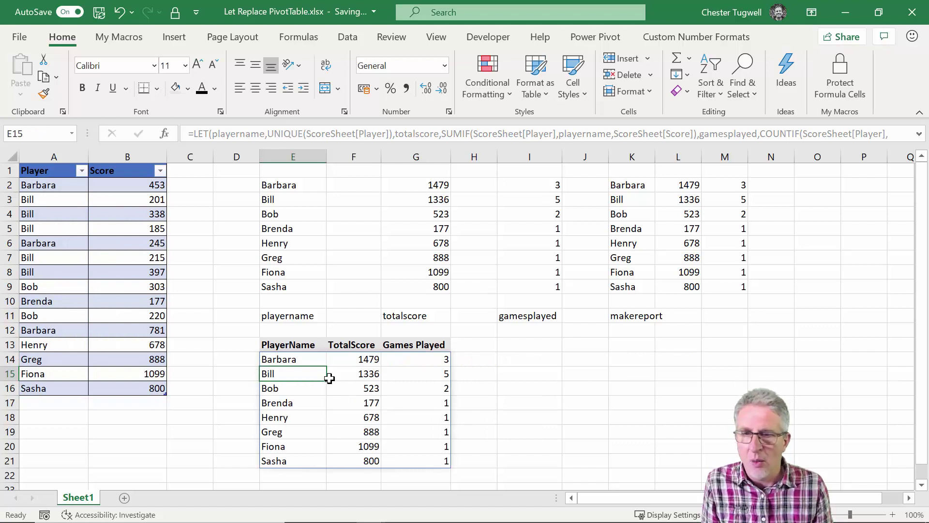
left_click(296, 358)
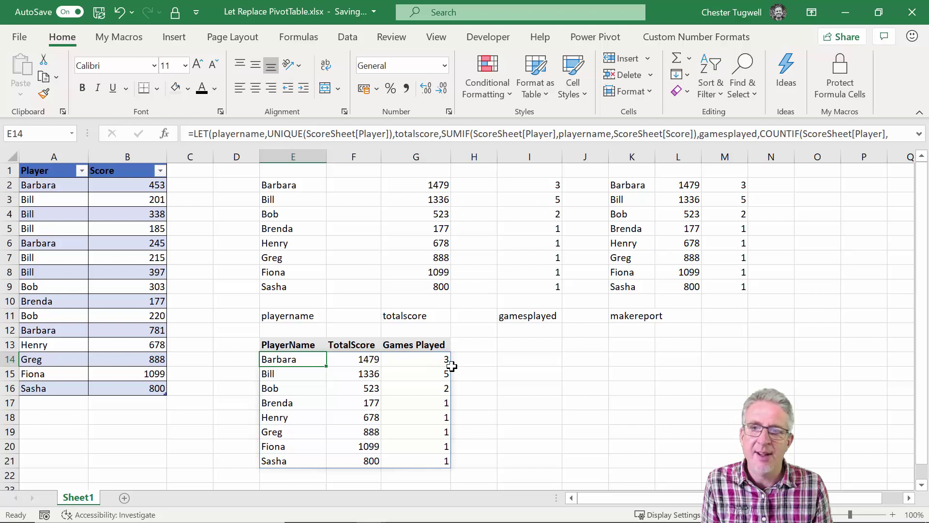
- Add player Paul with a score of 900 in row 17 of the ScoreSheet table
left_click(32, 406)
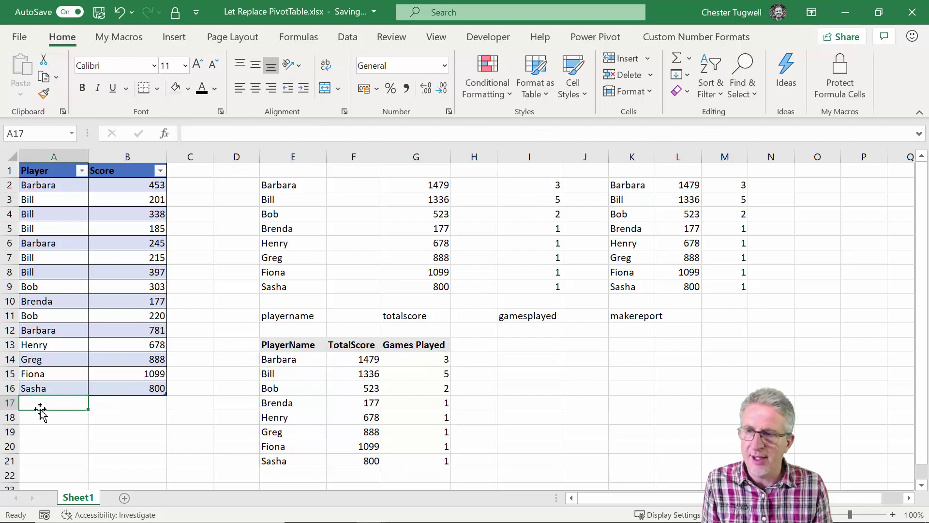
type("Paul")
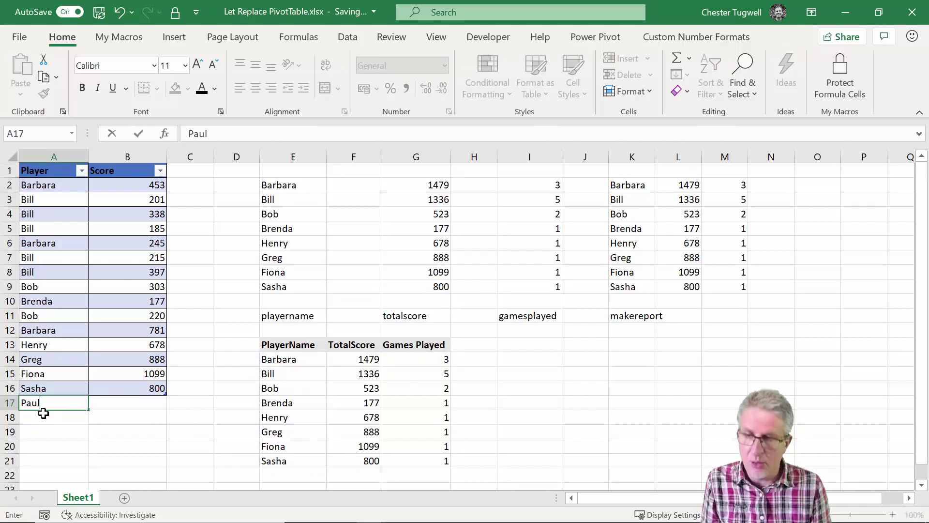
key("Tab")
type("900")
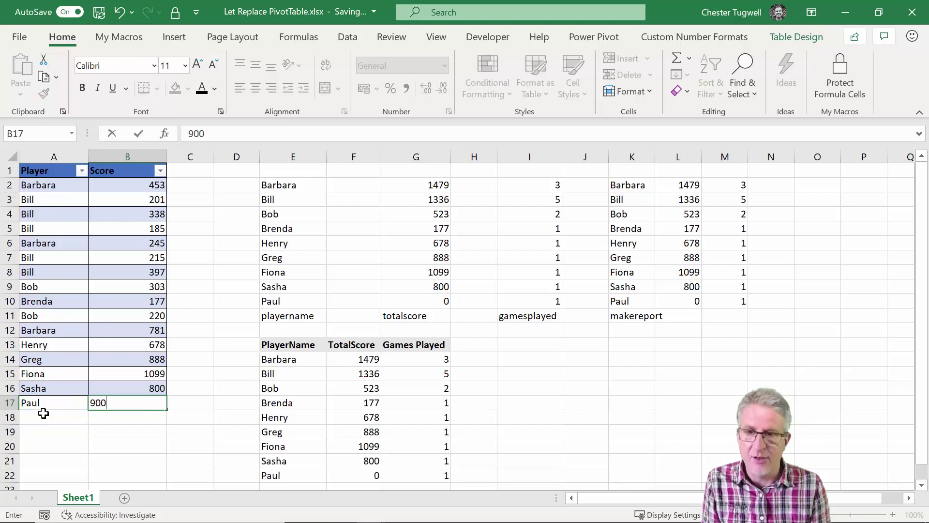
key("Return")
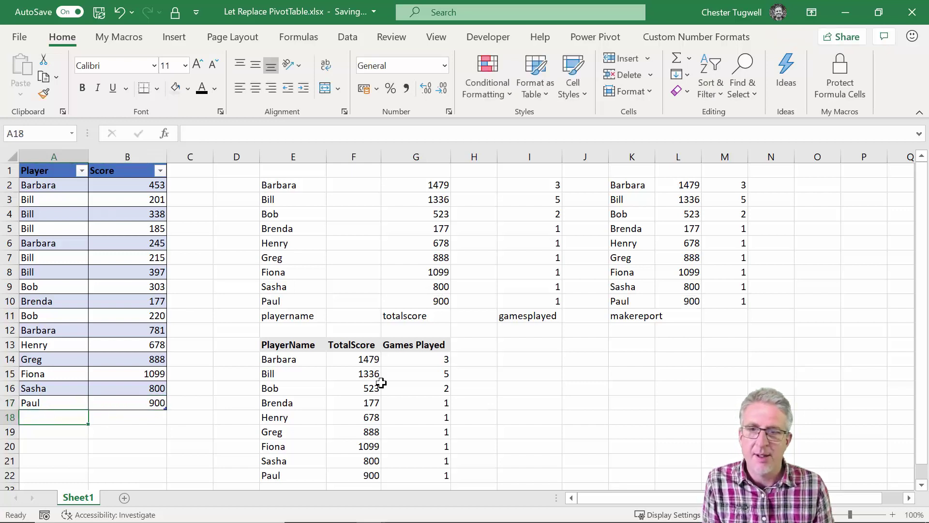
scroll(400, 465, "down", 1)
scroll(399, 465, "down", 1)
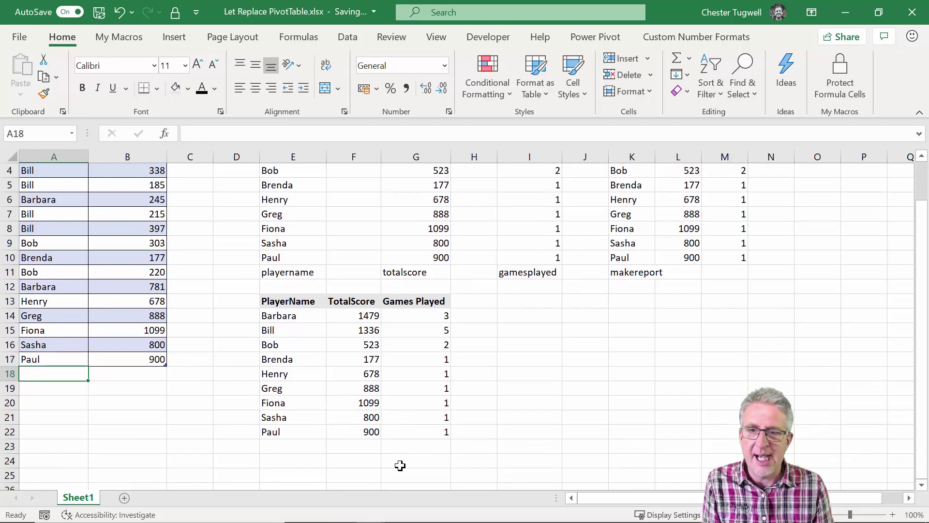
scroll(400, 465, "up", 1)
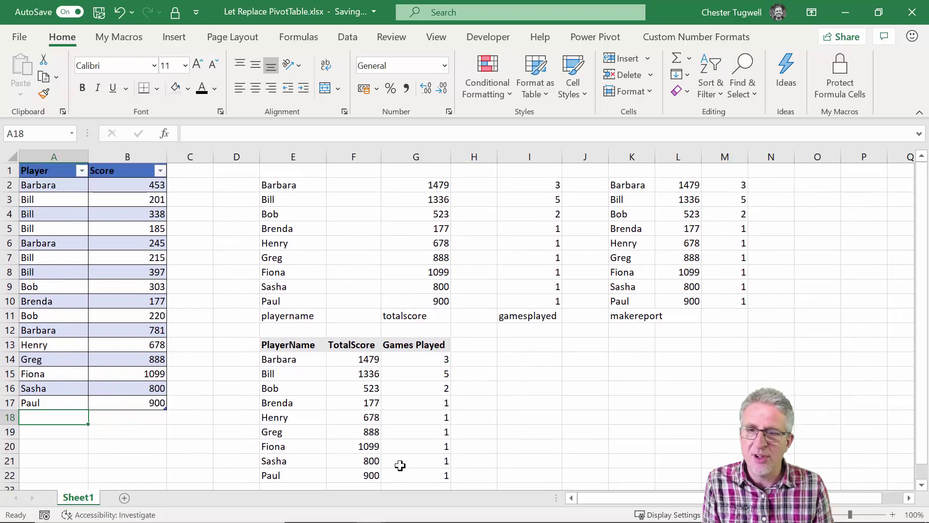